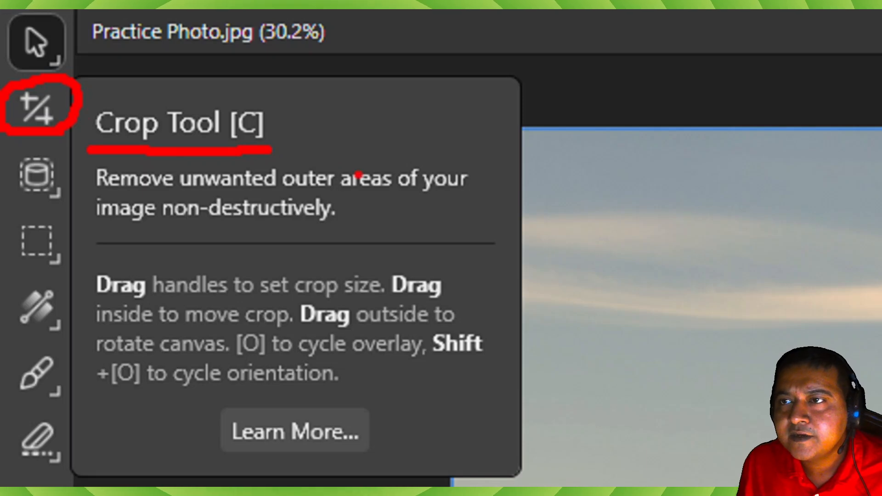
left_click_drag(224, 98, 305, 83)
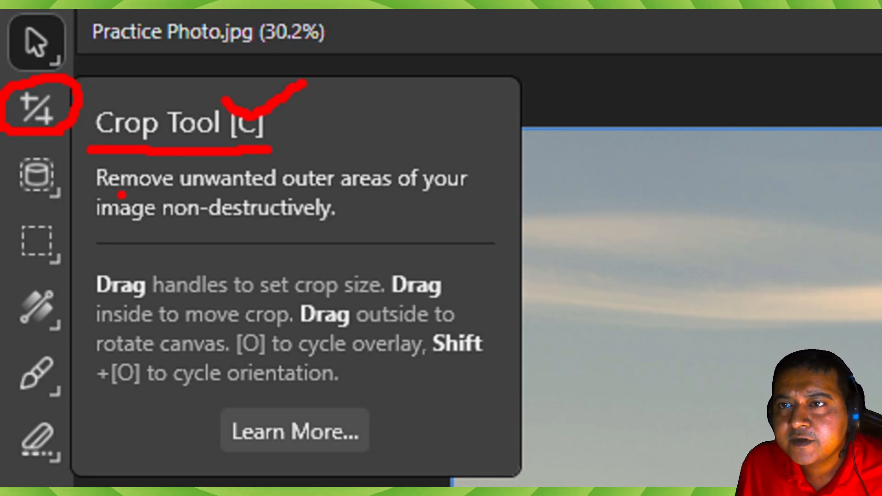
left_click_drag(133, 187, 161, 187)
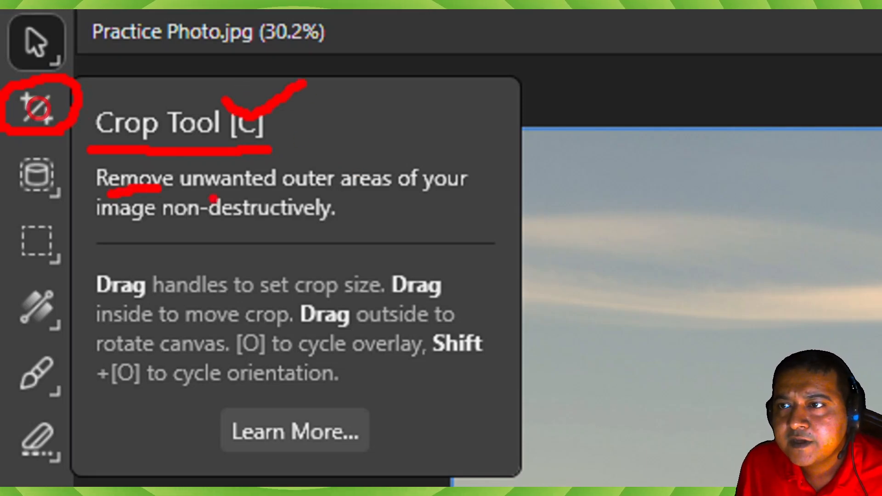
left_click_drag(266, 192, 310, 193)
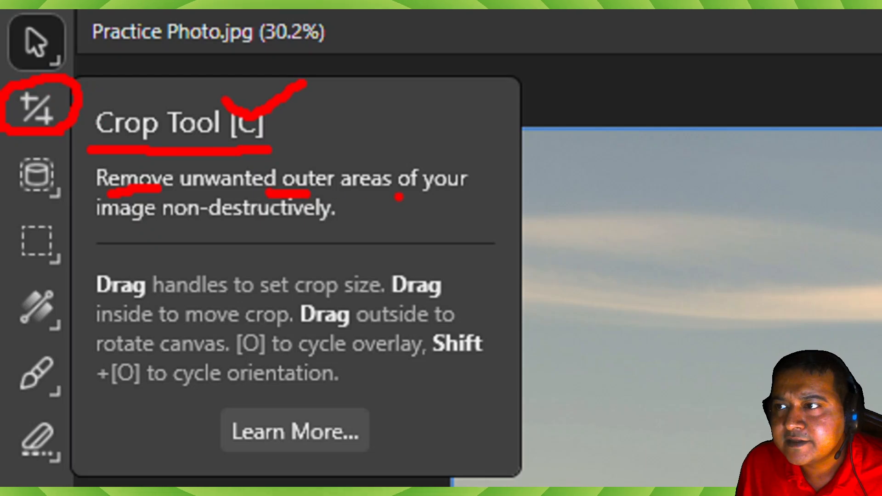
left_click_drag(128, 232, 297, 227)
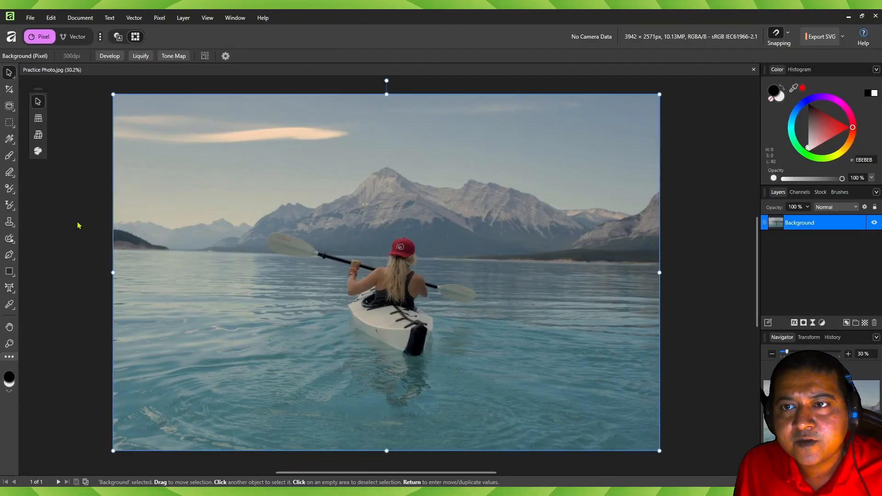
- Activate the Crop tool and choose the 1920 x 1080 [HD 1080] screen size preset
key("c")
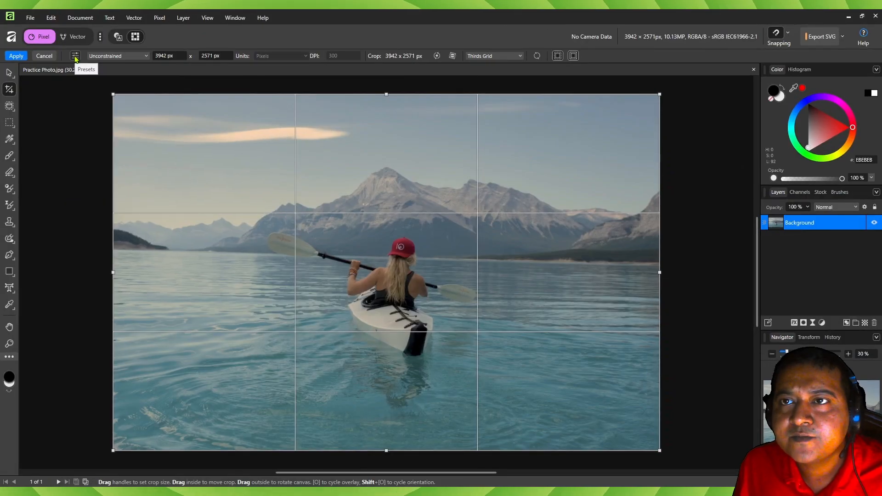
left_click(75, 56)
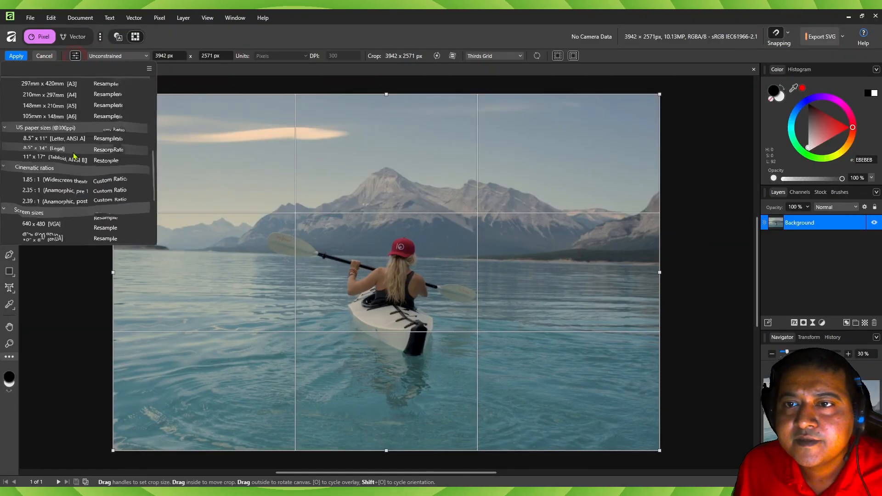
scroll(303, 379, "down", 5)
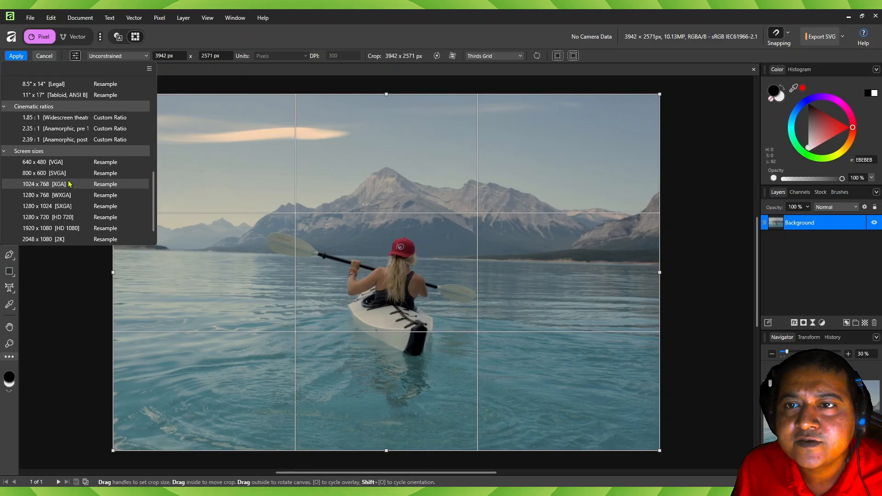
scroll(70, 185, "down", 1)
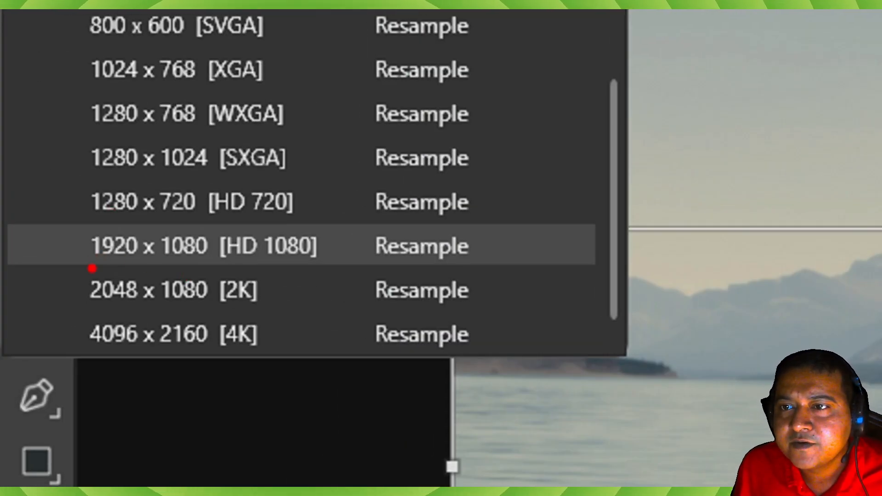
left_click_drag(92, 269, 316, 266)
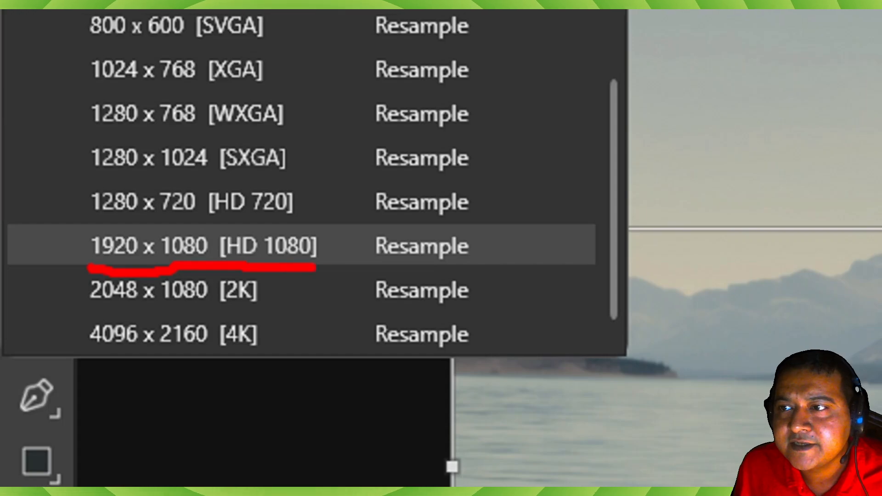
left_click_drag(230, 306, 285, 304)
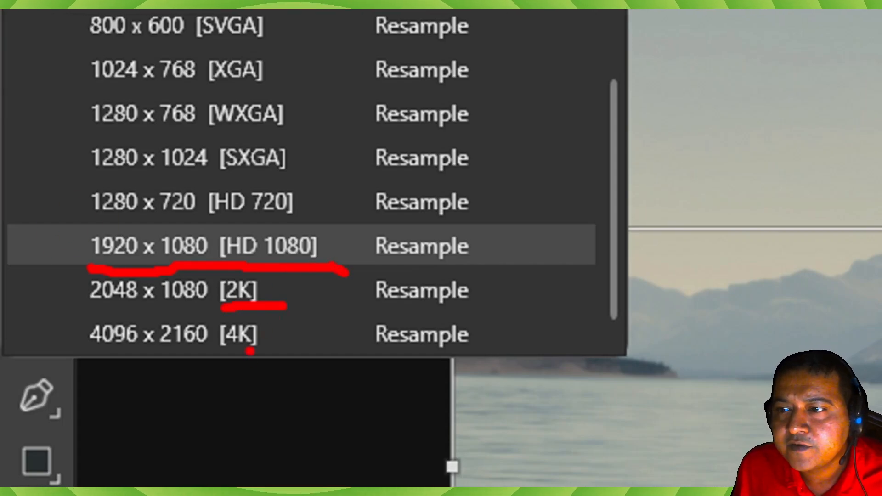
left_click_drag(250, 347, 317, 346)
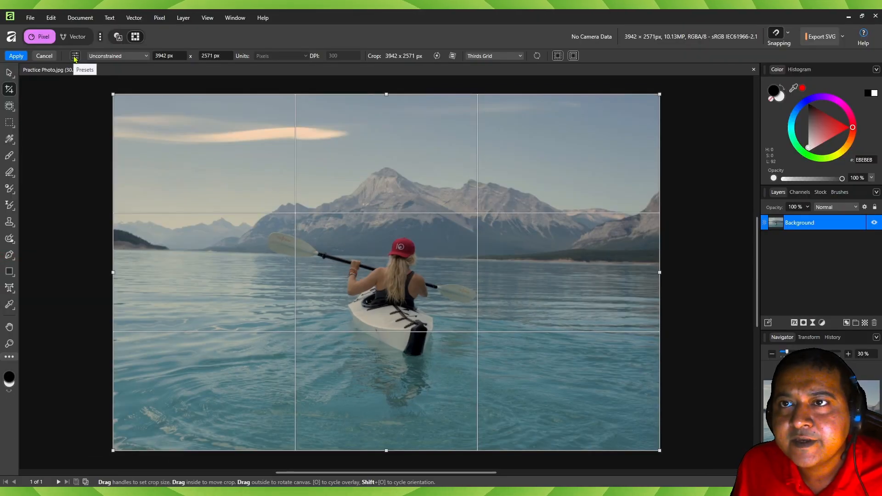
left_click(75, 56)
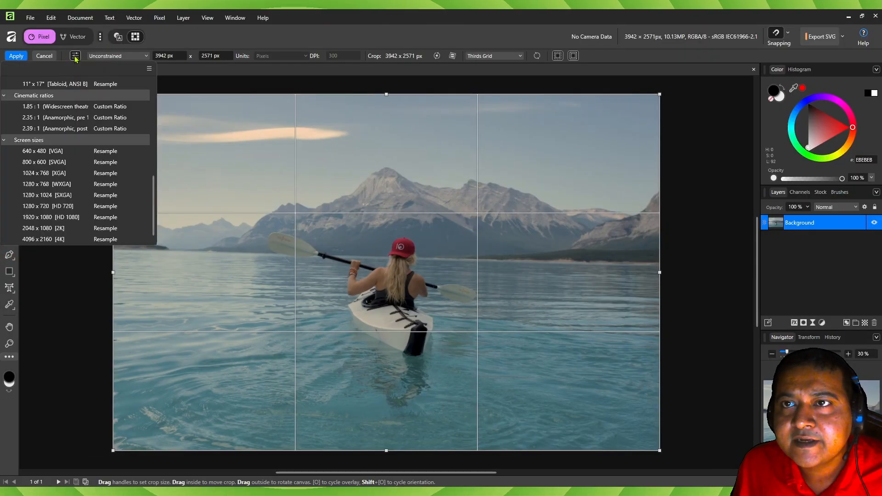
left_click(58, 218)
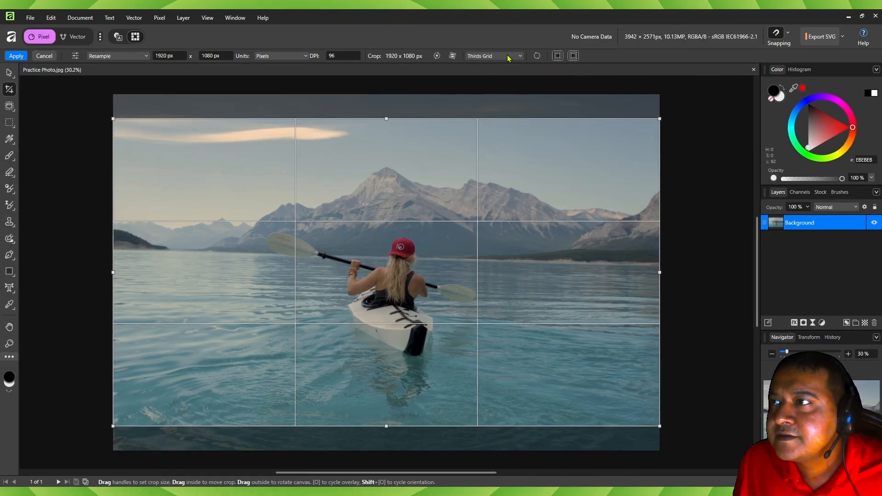
- Cycle the crop overlay through None, Phi Grid, Golden Spiral and Diagonals, ending on Thirds Grid
left_click(509, 58)
left_click(489, 67)
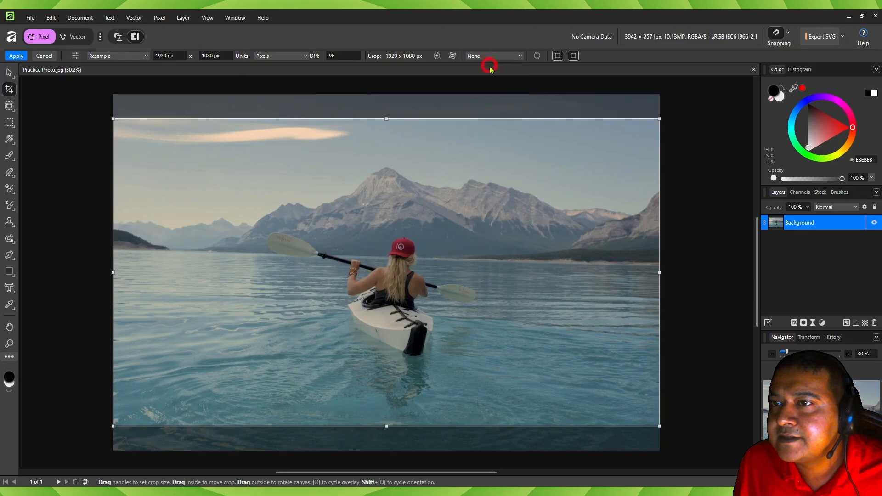
left_click(494, 56)
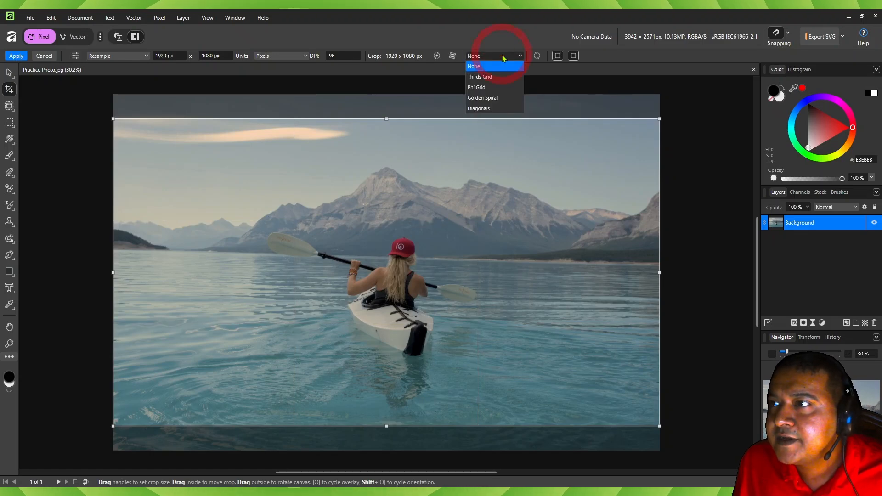
left_click(488, 88)
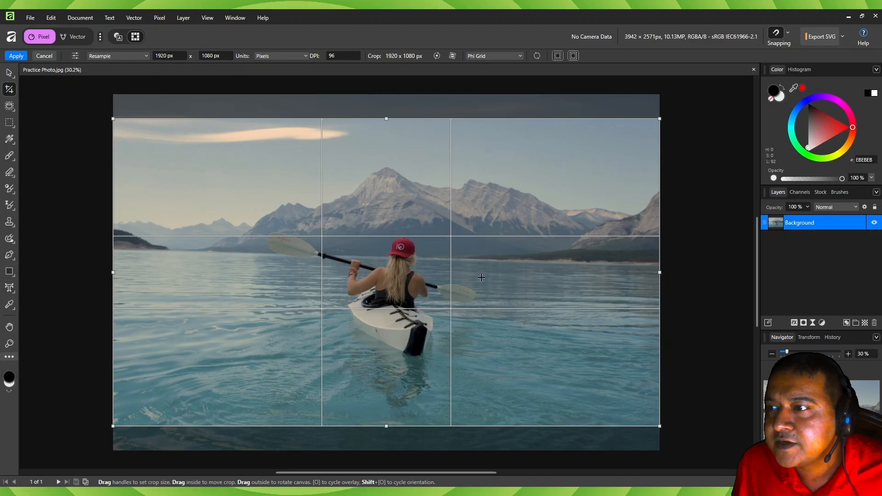
left_click(489, 56)
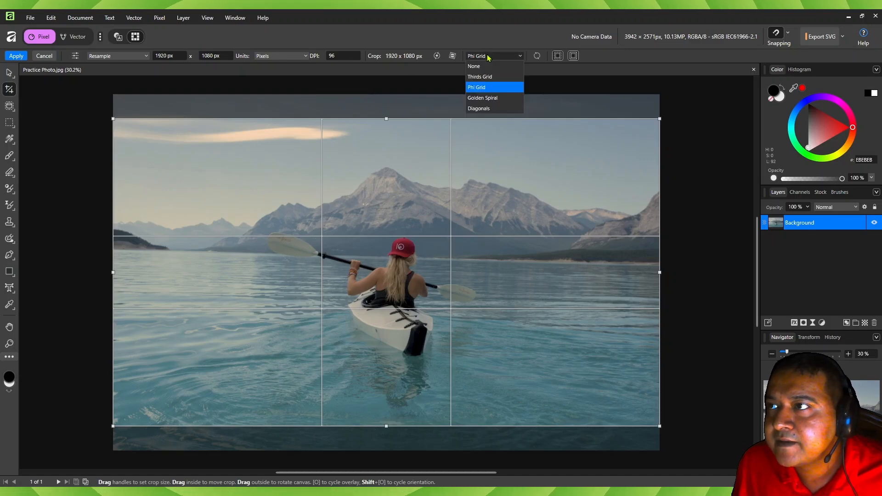
left_click(494, 99)
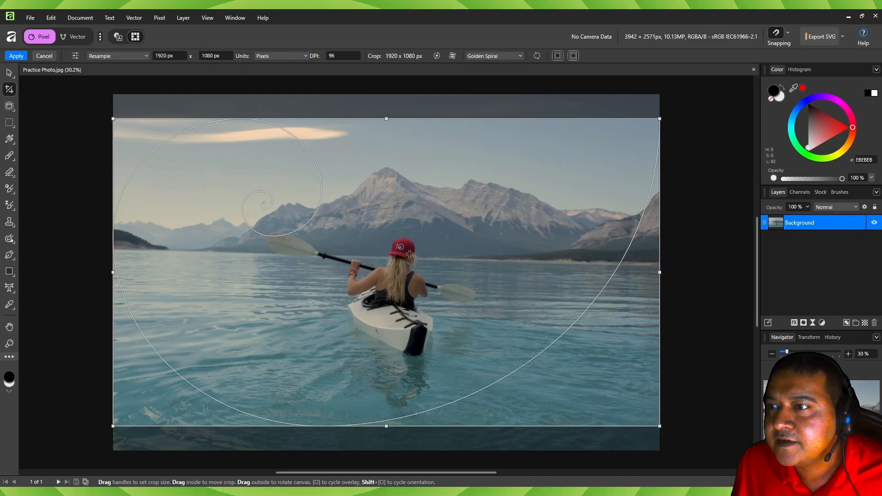
left_click(494, 109)
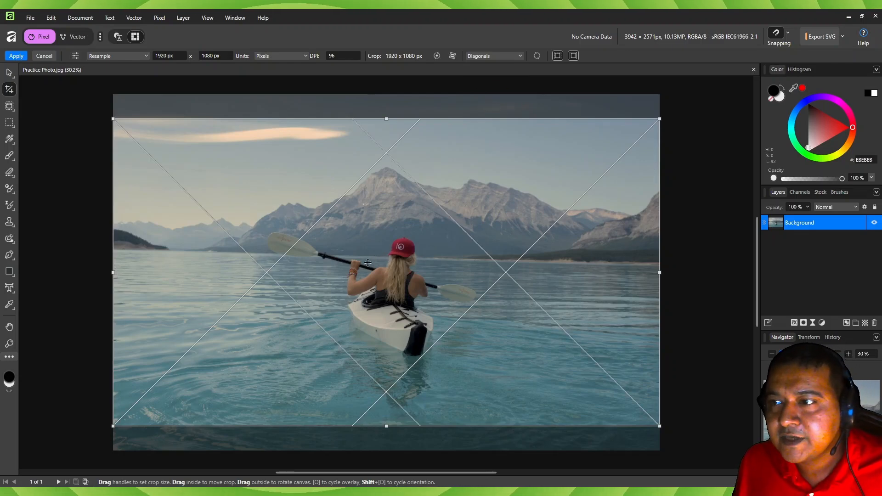
mouse_move(375, 258)
left_mouse_down()
mouse_move(395, 260)
mouse_move(369, 263)
left_mouse_up()
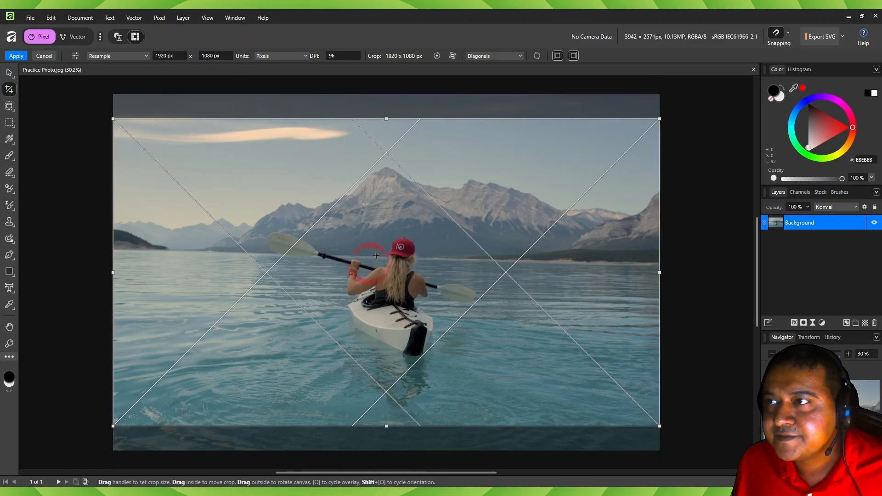
key("o")
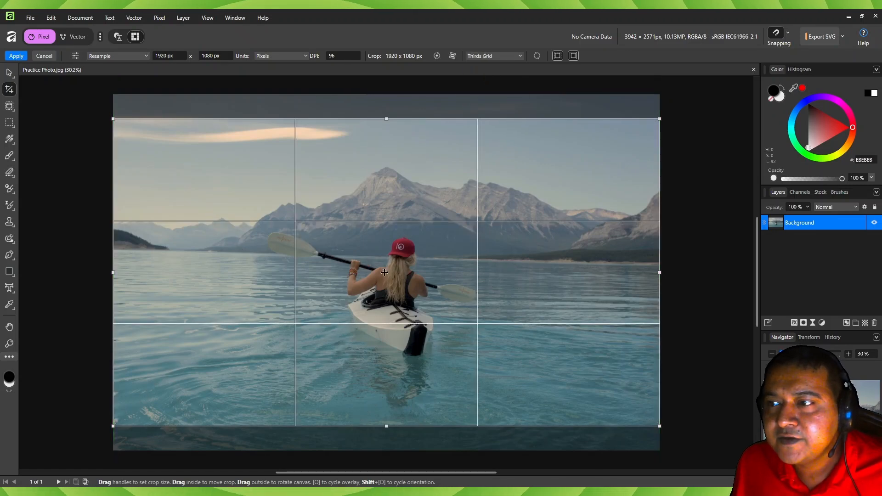
- Shift the crop area slightly lower on the photo and set the crop mode to Unconstrained
left_click_drag(364, 279, 291, 299)
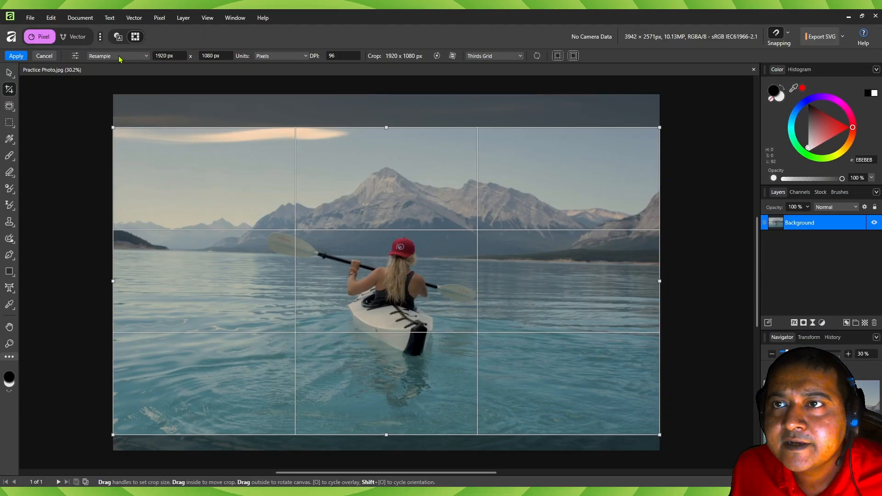
left_click(237, 101)
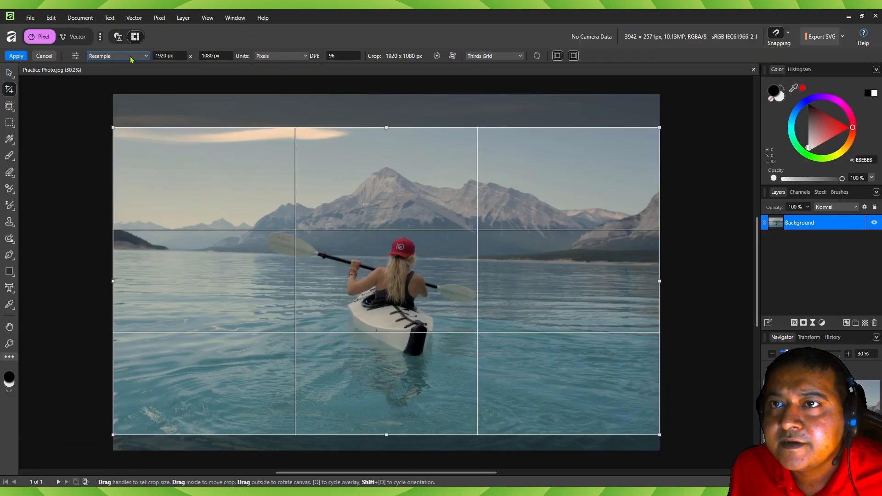
left_click(312, 105)
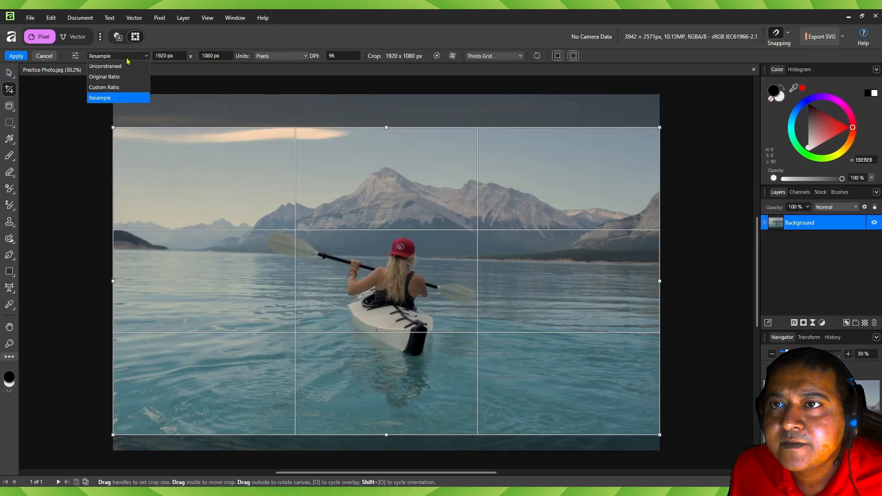
left_click(128, 66)
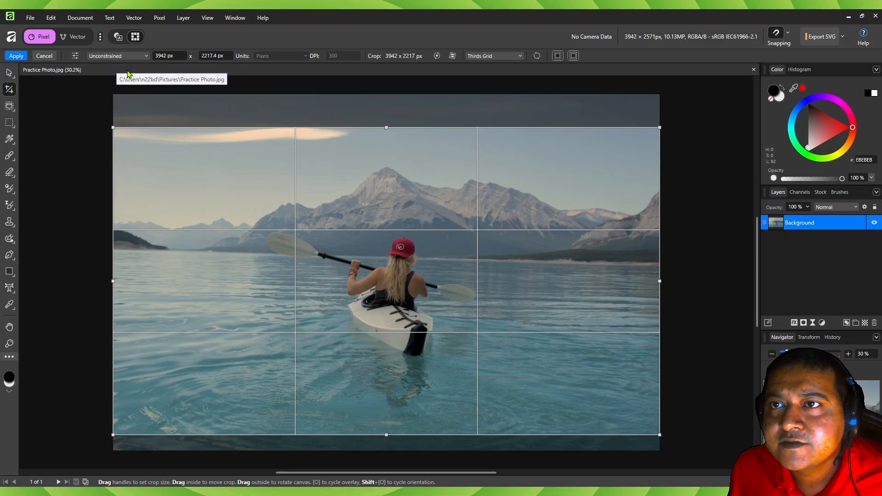
- Adjust the upper and lower edges of the crop area to make it about 3942 x 1982 px
mouse_move(386, 128)
left_mouse_down()
mouse_move(387, 175)
mouse_move(386, 117)
left_mouse_up()
left_click_drag(387, 435, 386, 403)
mouse_move(116, 260)
left_mouse_down()
mouse_move(287, 259)
mouse_move(118, 261)
left_mouse_up()
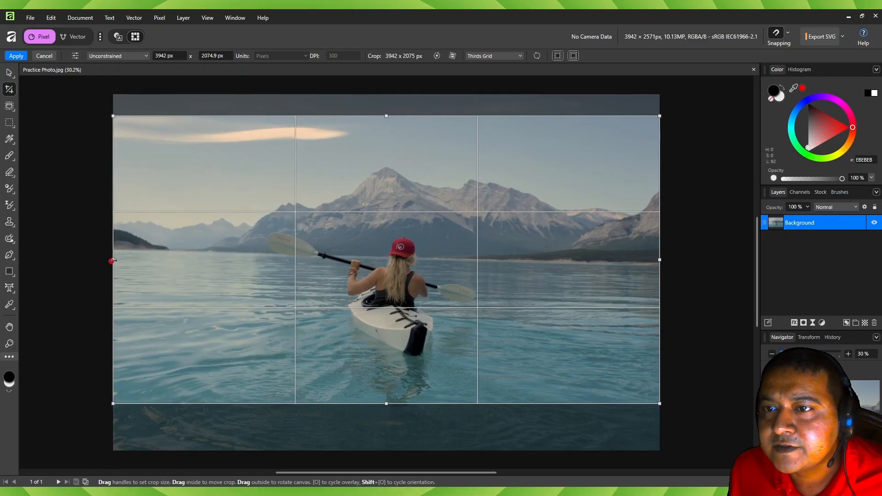
mouse_move(114, 118)
left_mouse_down()
mouse_move(354, 252)
mouse_move(138, 154)
mouse_move(113, 128)
left_mouse_up()
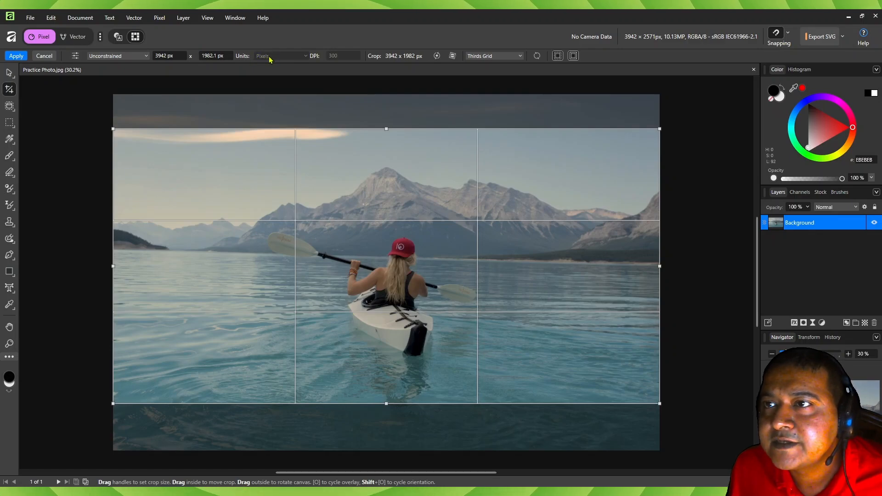
key("ctrl+1")
left_click(118, 171)
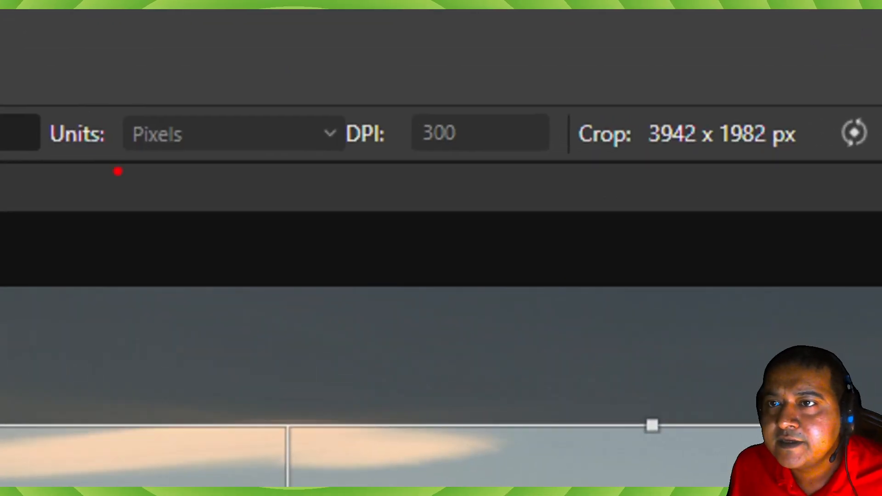
mouse_move(112, 153)
left_mouse_down()
mouse_move(209, 156)
mouse_move(157, 110)
left_mouse_up()
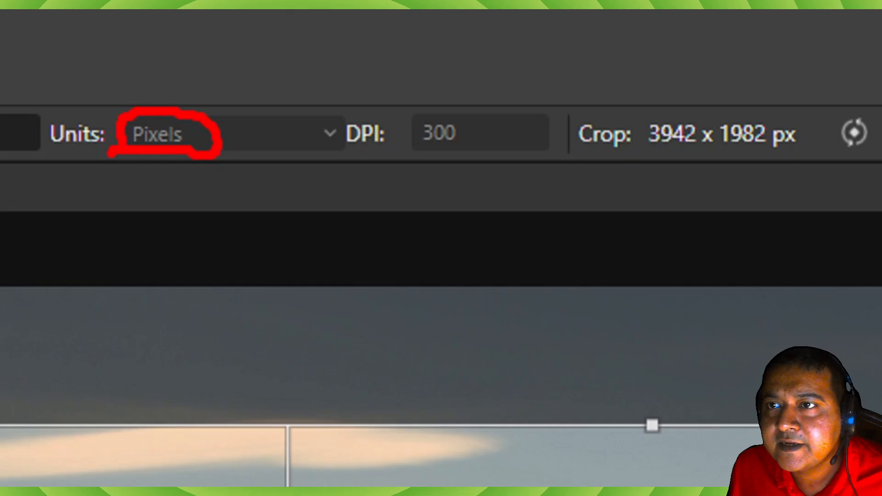
mouse_move(482, 110)
left_mouse_down()
mouse_move(373, 99)
mouse_move(311, 128)
mouse_move(356, 157)
mouse_move(445, 172)
mouse_move(496, 102)
left_mouse_up()
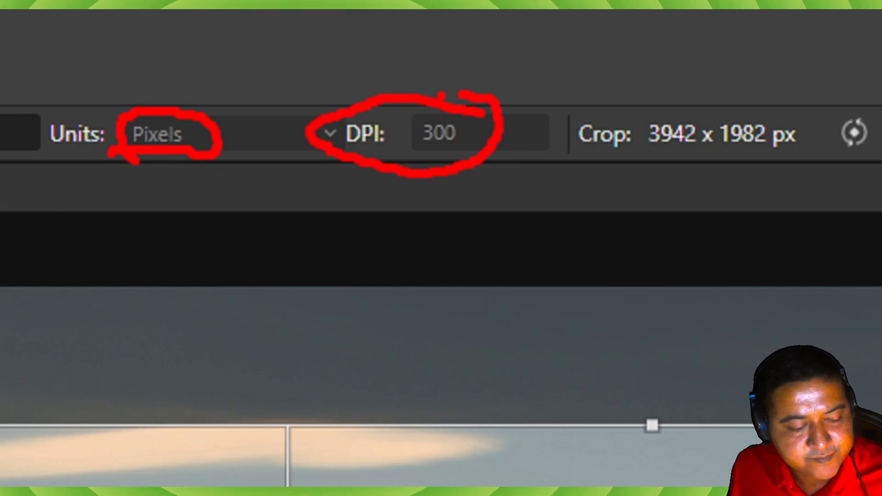
key("Escape")
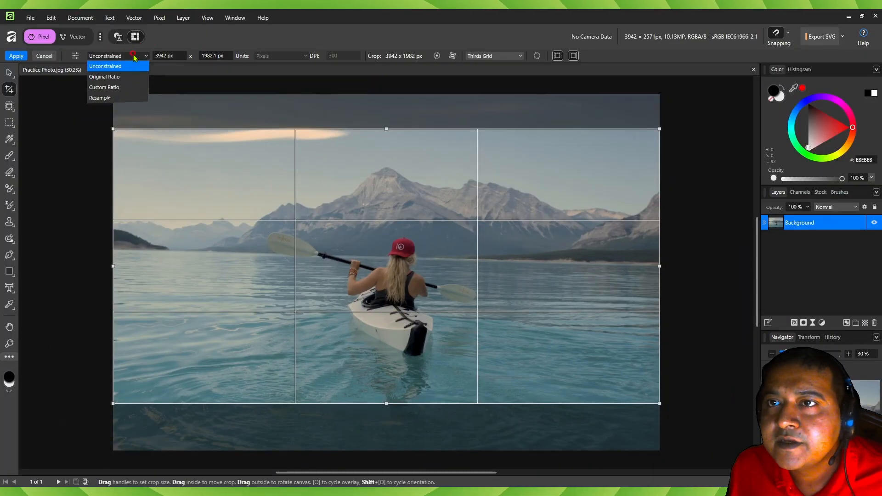
- Set the crop mode to Resample, with the crop at 1920 x 1080 px
left_click(112, 99)
key("ctrl+1")
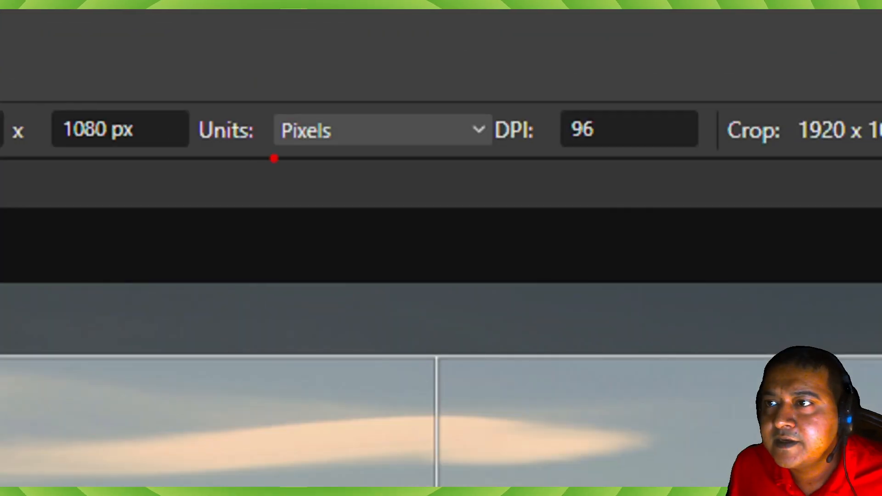
mouse_move(256, 155)
left_mouse_down()
mouse_move(327, 161)
mouse_move(251, 147)
left_mouse_up()
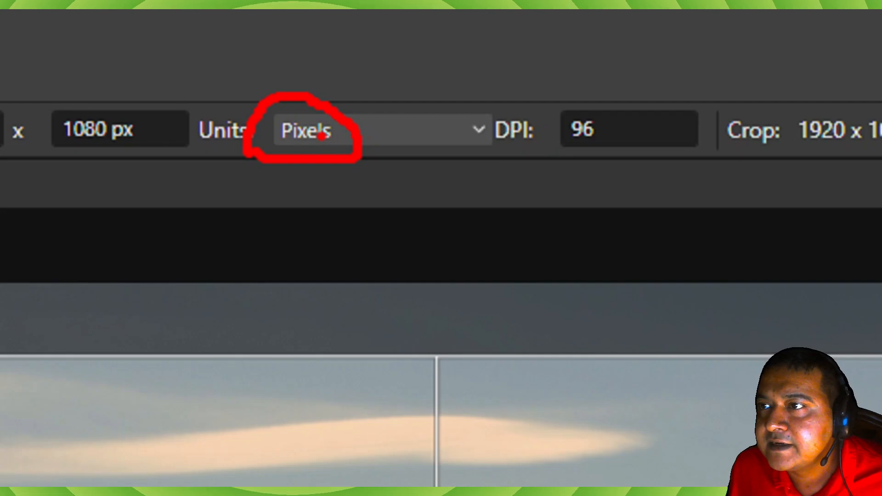
mouse_move(623, 133)
left_mouse_down()
mouse_move(433, 128)
mouse_move(606, 154)
mouse_move(621, 146)
left_mouse_up()
key("Escape")
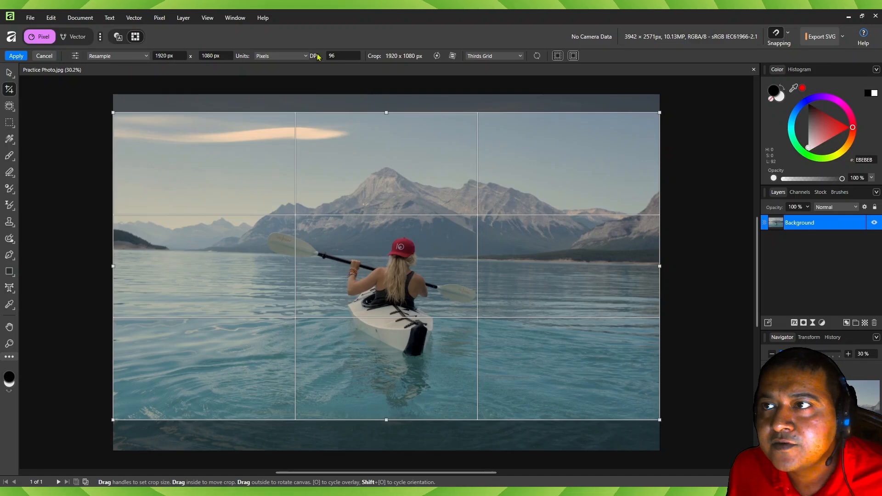
- Set the crop resolution to 72 DPI, and switch the units to Points and back to Pixels
left_click(339, 54)
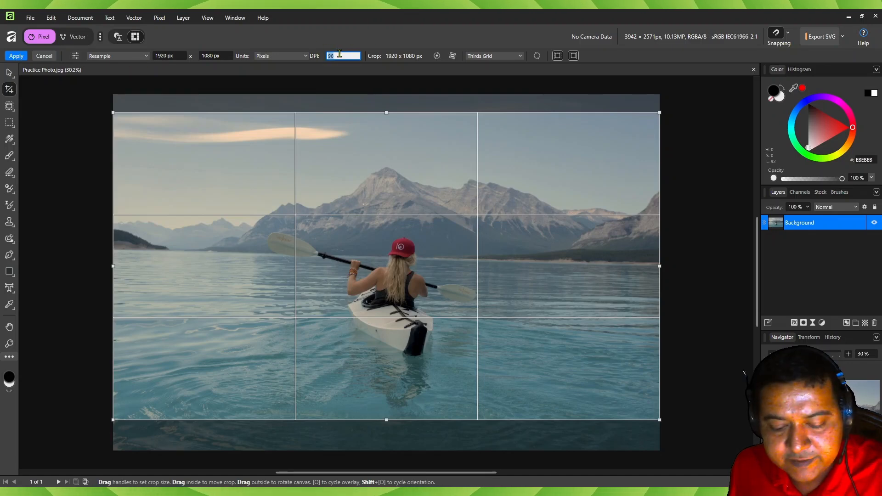
type("72")
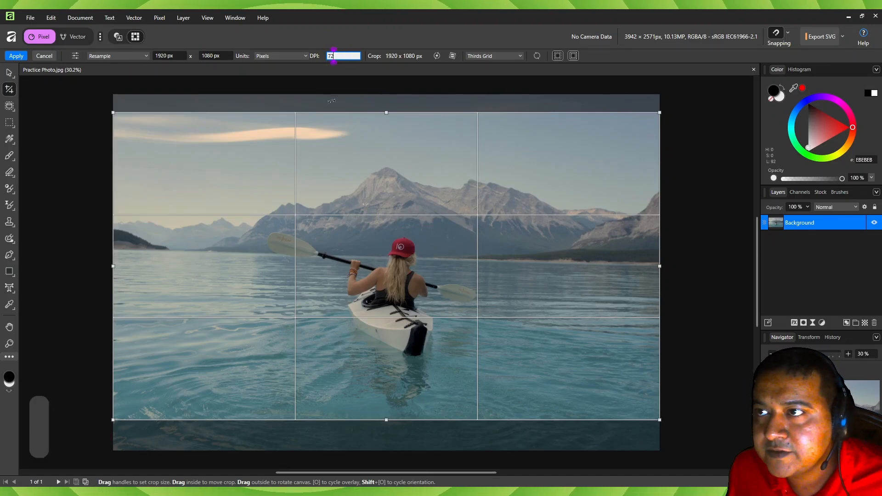
left_click(327, 106)
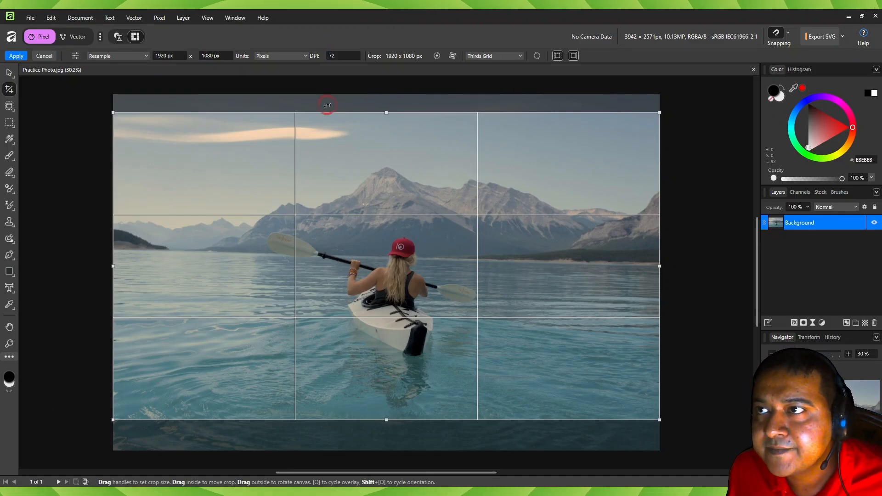
left_click(284, 57)
left_click(280, 81)
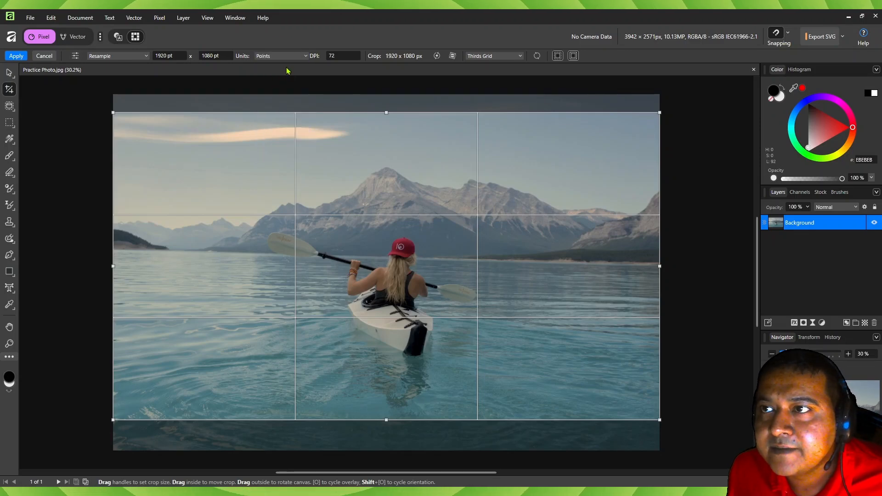
left_click(288, 58)
left_click(283, 67)
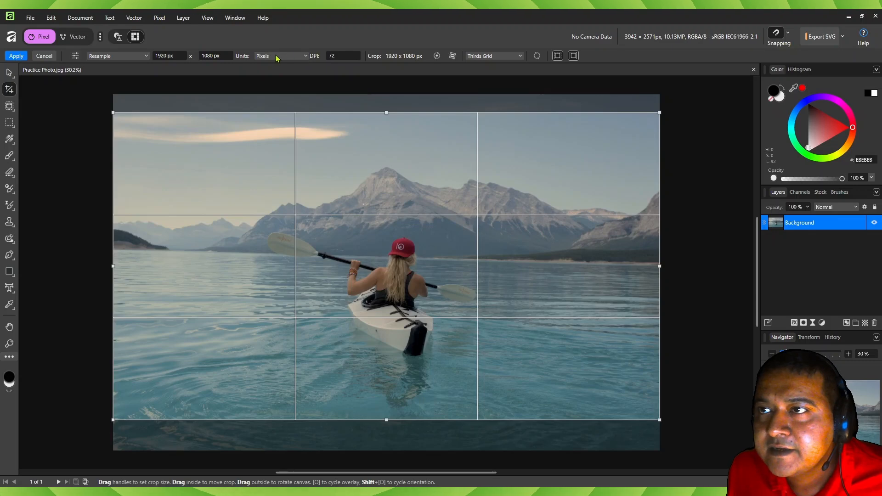
- Set the crop units to Inches and the resolution to 300 DPI
left_click(299, 61)
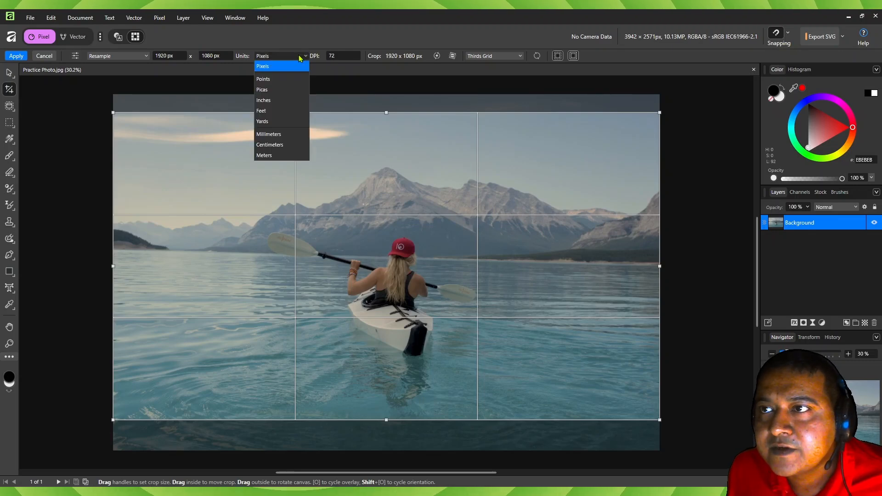
left_click(274, 100)
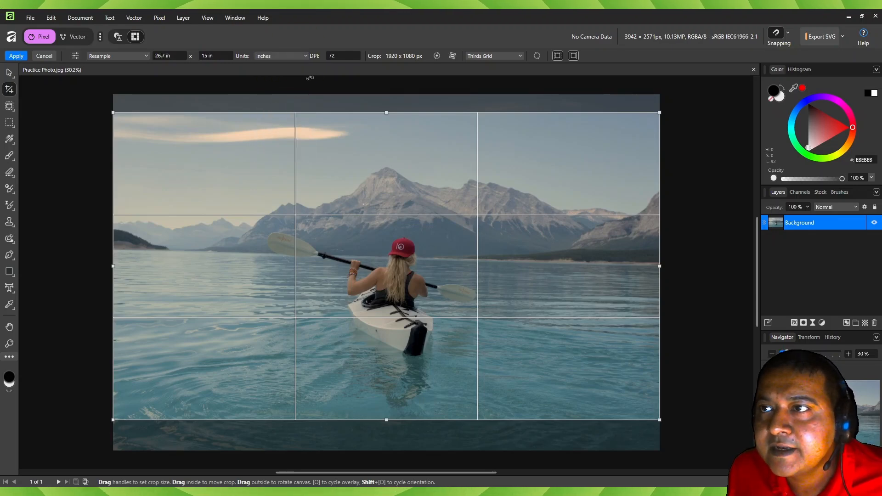
left_click(343, 58)
type("300")
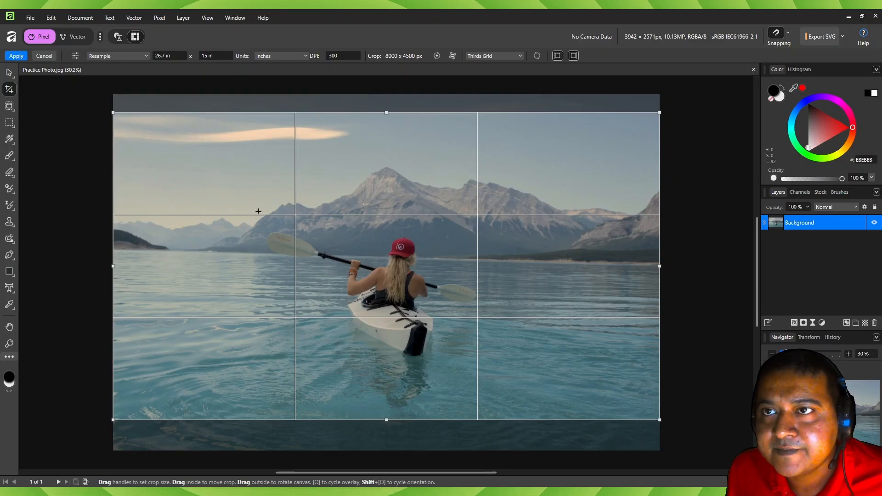
- Set the crop mode to Original Ratio and resize the crop area, ending at the photo's full 3942 x 2571 px
left_click(130, 57)
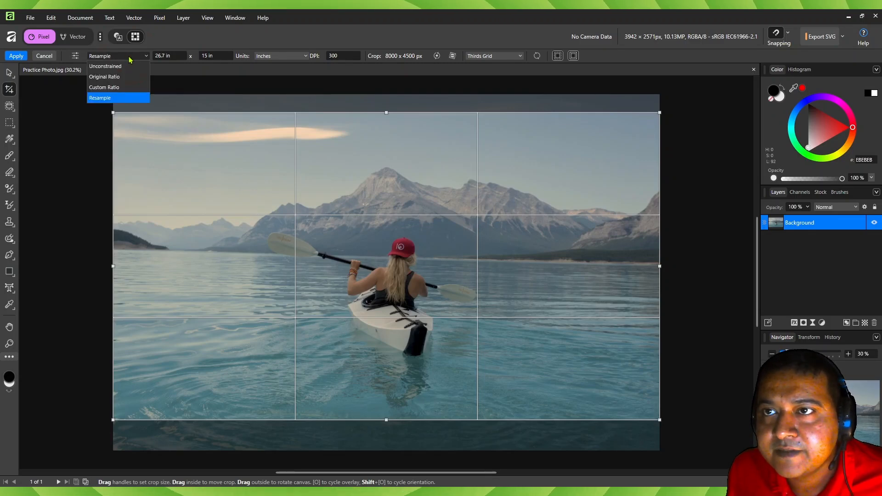
left_click(111, 77)
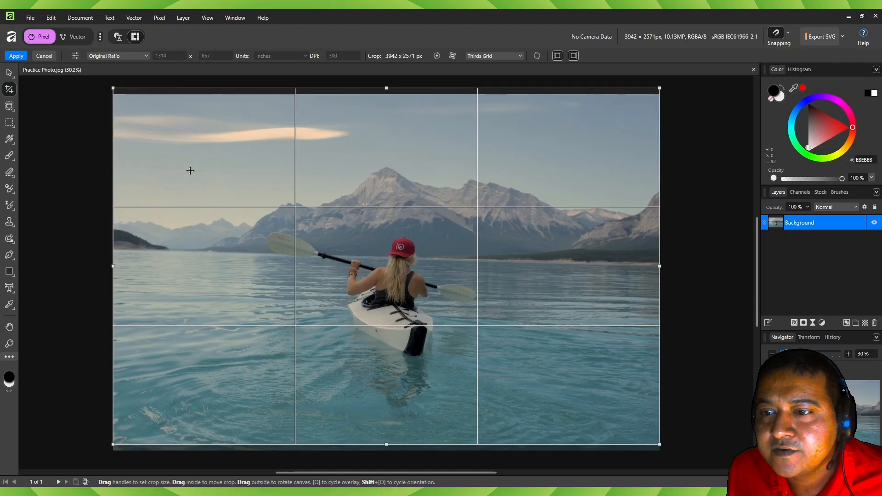
left_click_drag(386, 88, 348, 114)
left_click_drag(132, 113, 197, 156)
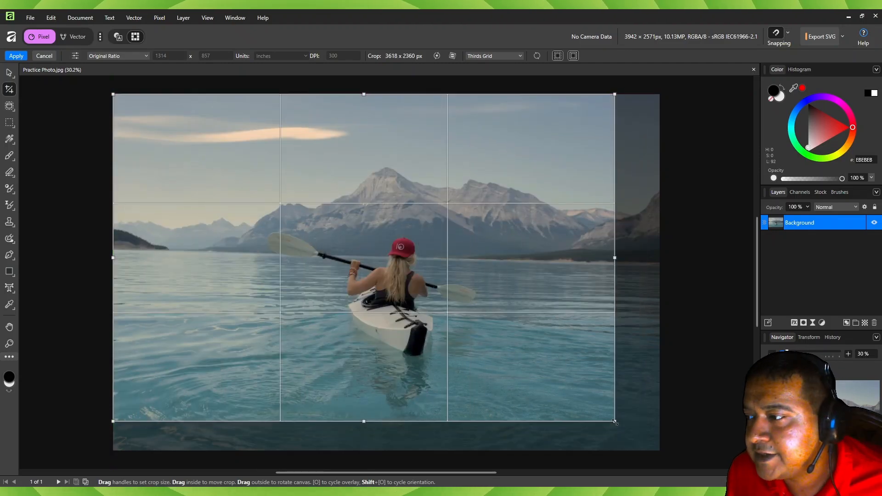
left_click_drag(615, 421, 660, 452)
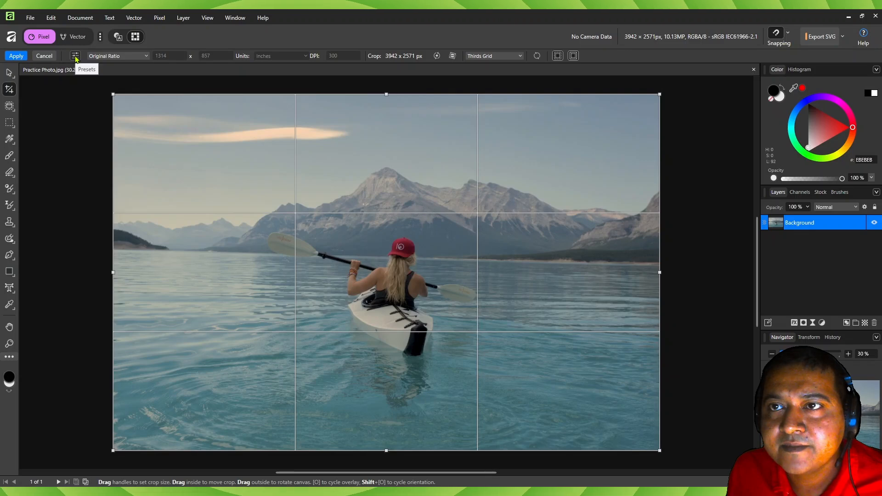
- Apply the 1 : 1 preset from the common ratios to the crop area
left_click(75, 56)
scroll(55, 138, "up", 10)
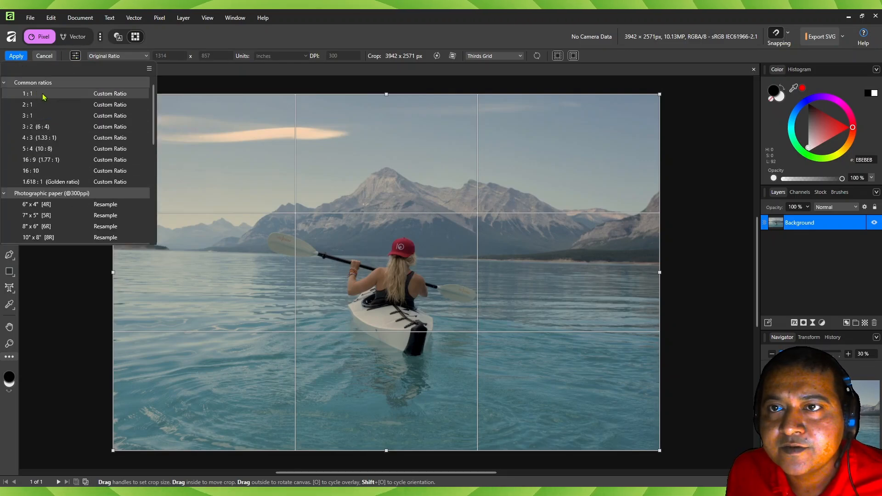
left_click(40, 95)
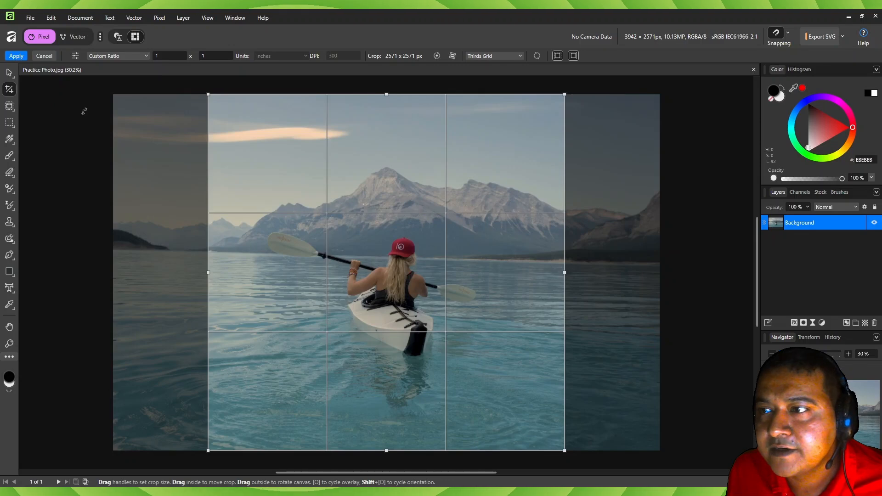
- Apply the 4096 x 2160 [4K] screen size preset to the crop area
left_click(74, 55)
scroll(48, 151, "down", 10)
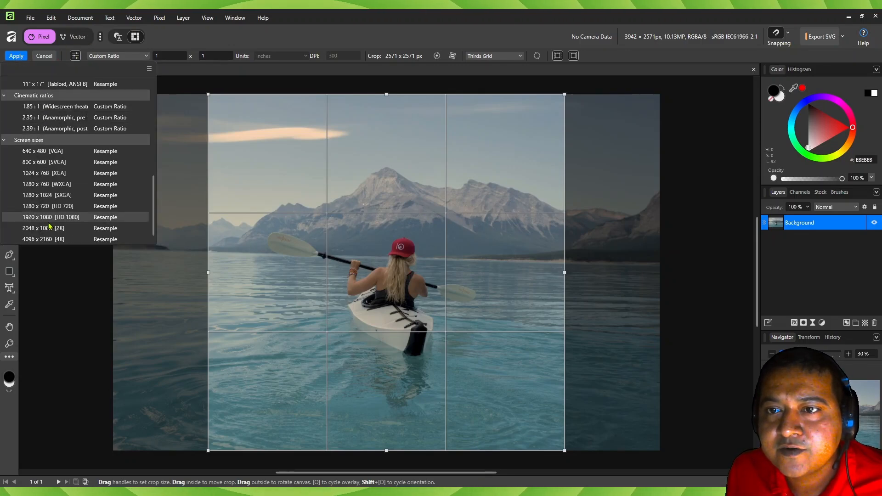
left_click(50, 239)
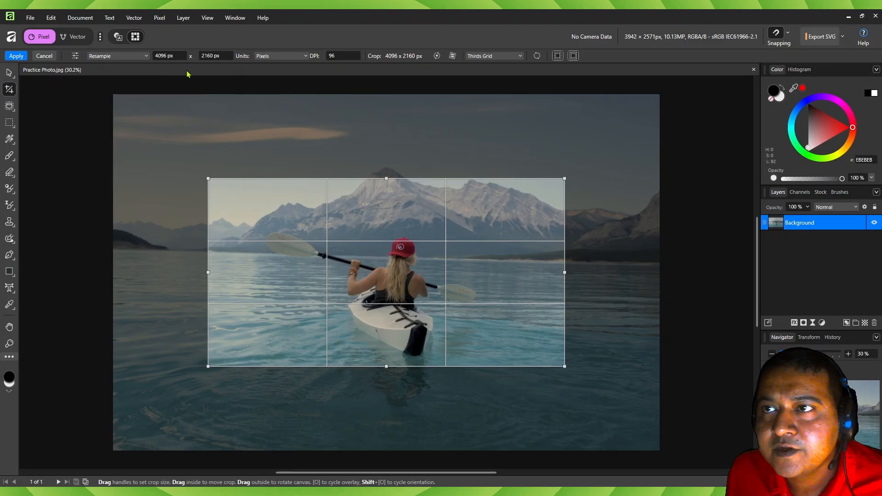
- Switch the crop mode to Custom Ratio and back to Resample at 4096 x 2160 px
left_click(115, 57)
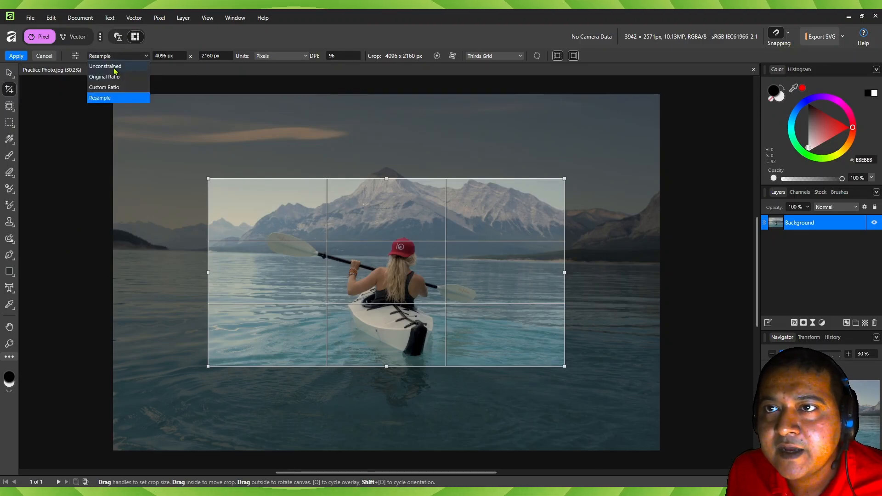
left_click(105, 88)
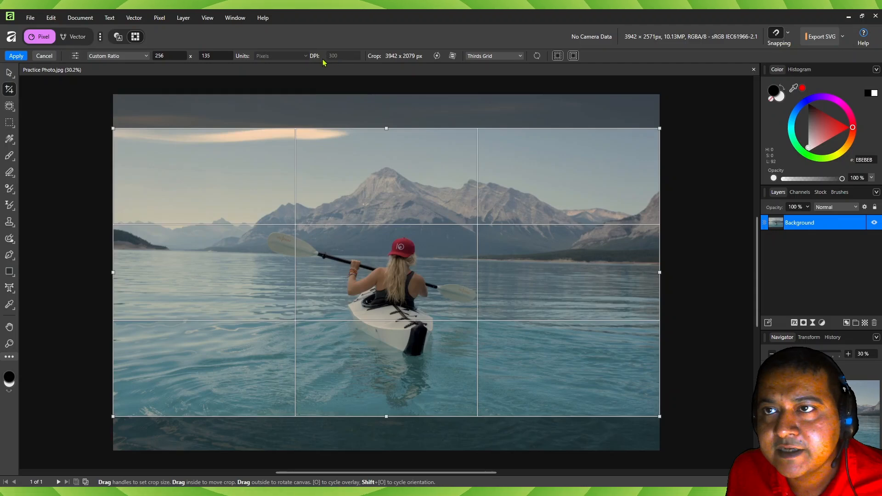
left_click(131, 56)
left_click(111, 99)
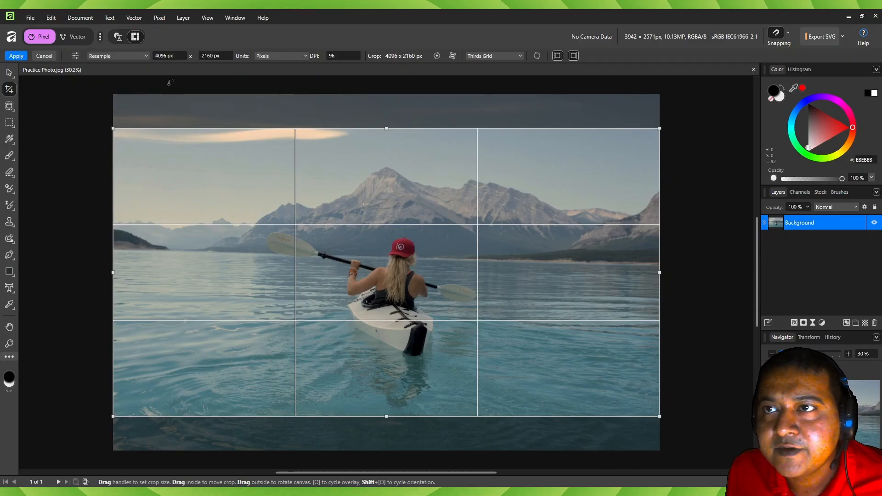
left_click(285, 58)
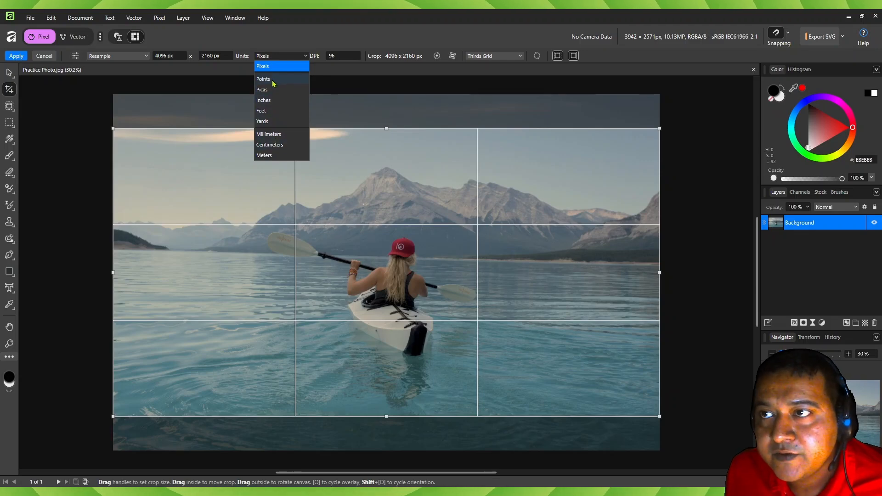
left_click(322, 74)
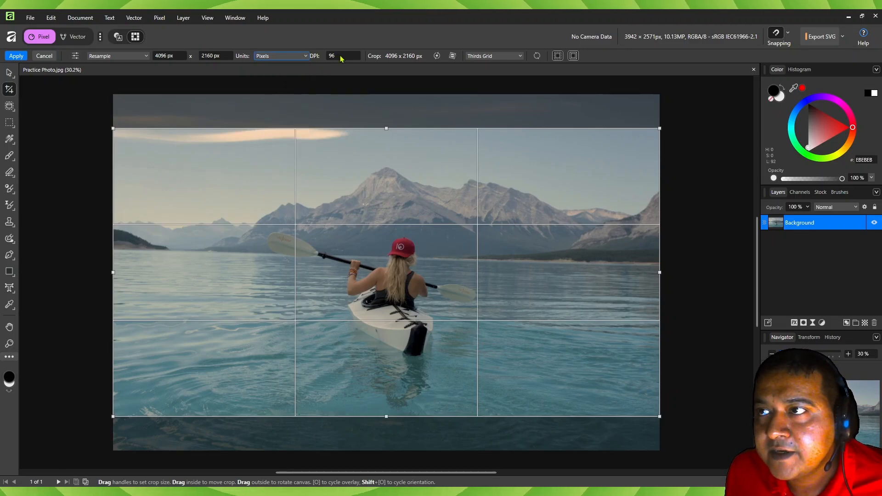
left_click(340, 55)
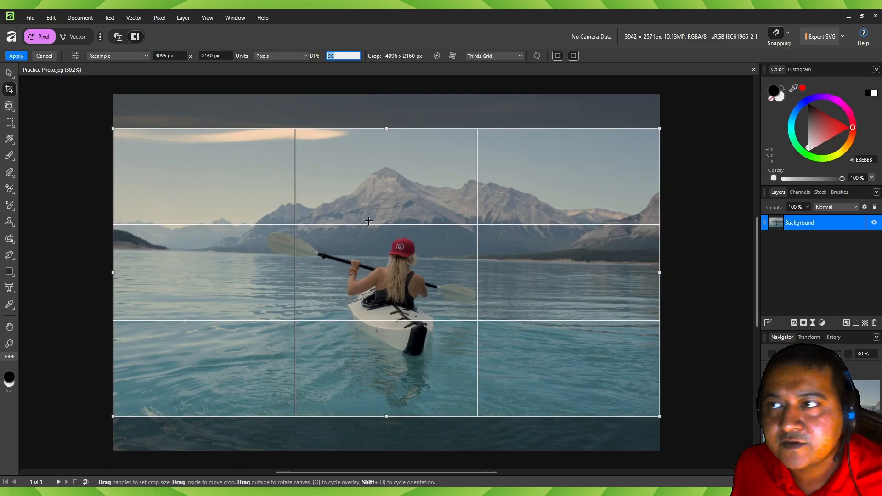
left_click(403, 84)
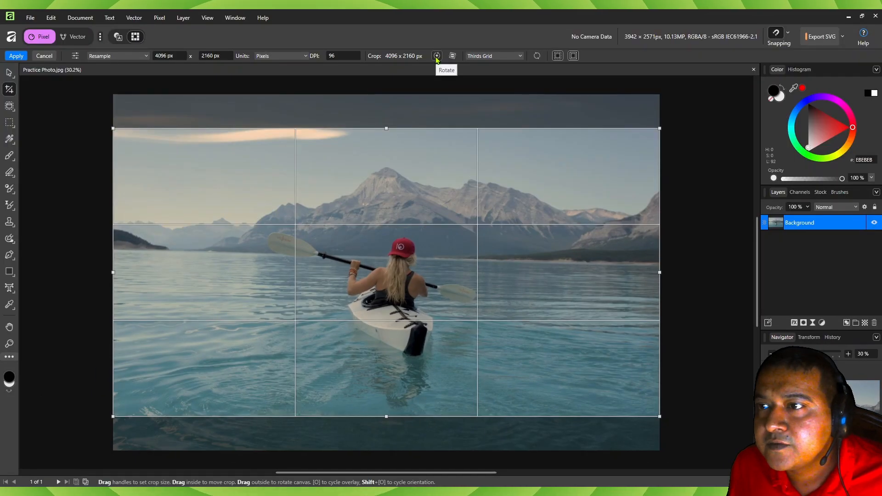
- Rotate the crop area to portrait, 2160 x 4096 px, and back to landscape, 4096 x 2160 px
left_click(436, 56)
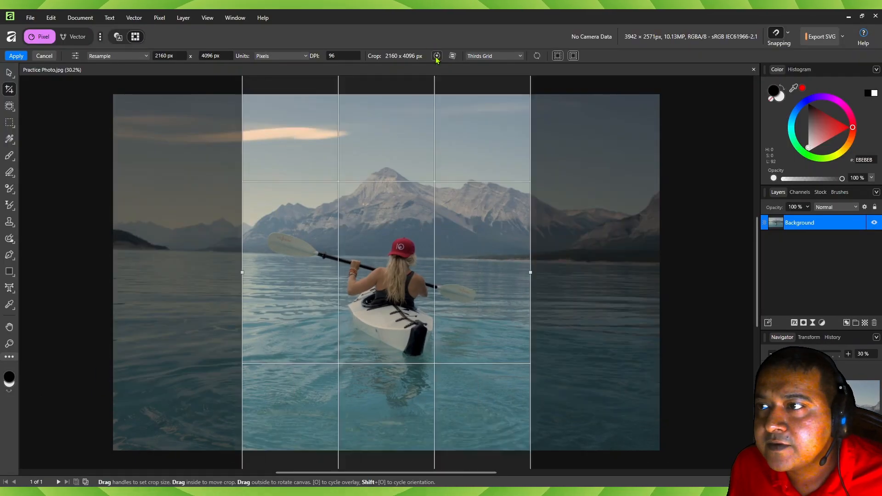
left_click(437, 56)
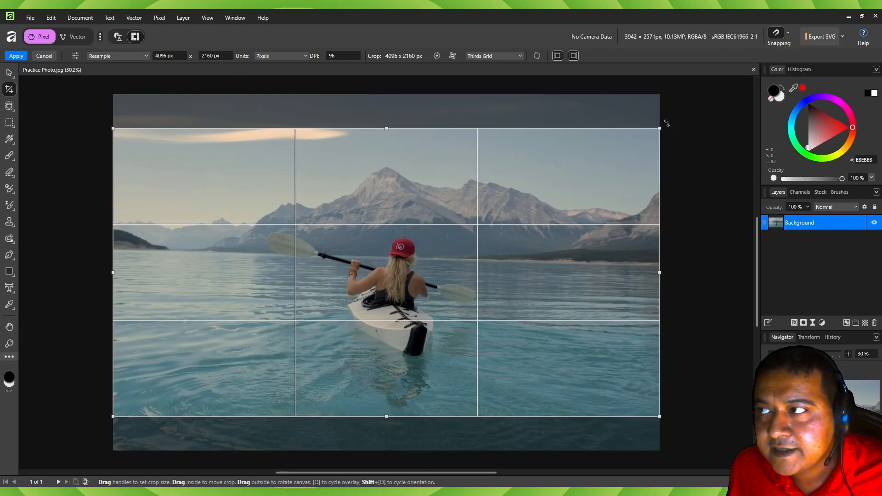
- Try rotating the photo within the crop area, both freely and in constrained increments, and cancel the crop
left_click_drag(666, 123, 615, 144)
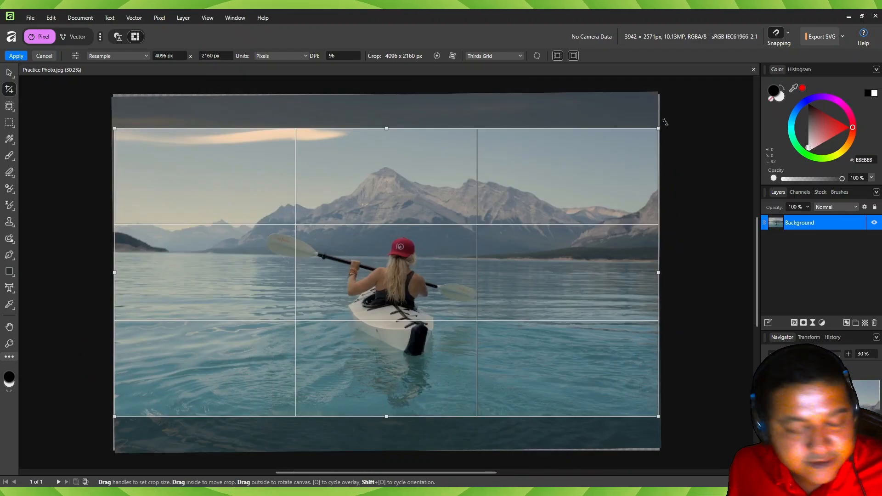
key("shift")
left_click_drag(670, 124, 710, 253)
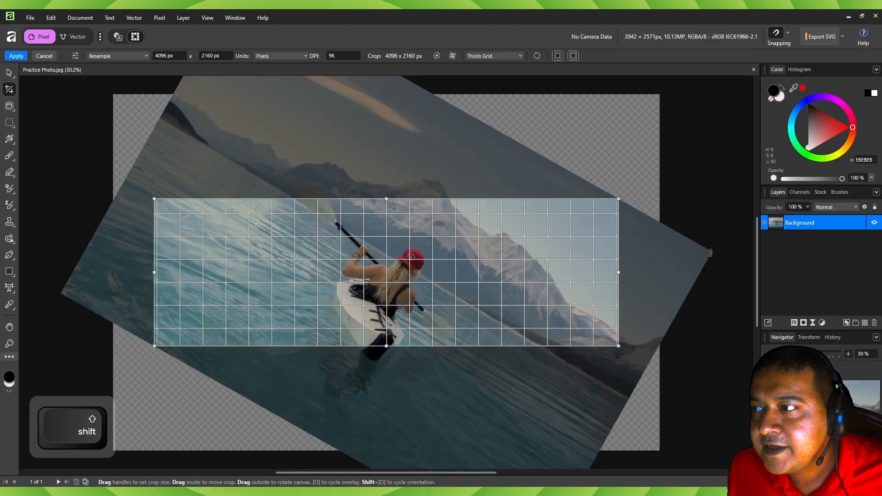
left_click_drag(712, 304, 689, 173)
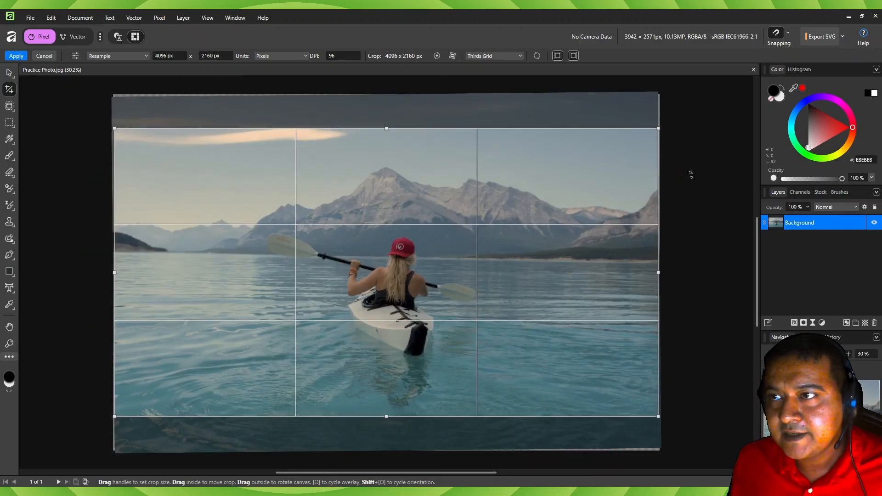
left_click(45, 56)
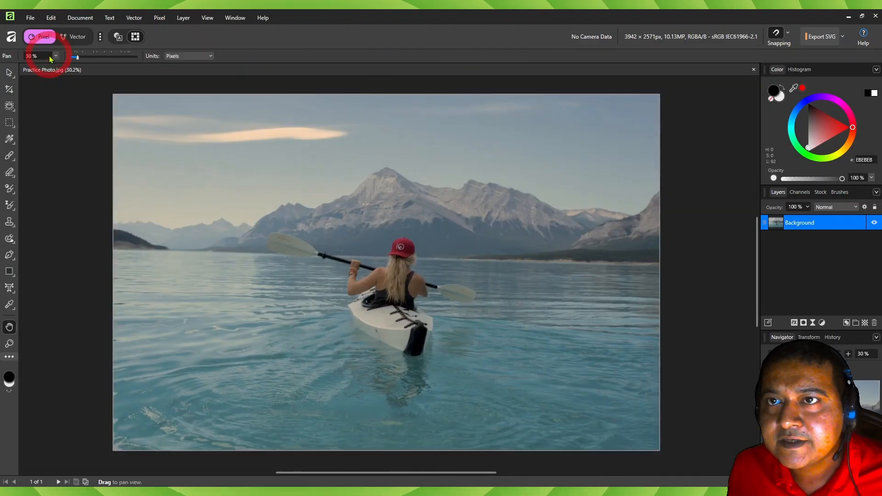
- Start a new crop and straighten the photo along the far shoreline, making the crop area about 3862 x 2447 px
left_click(9, 91)
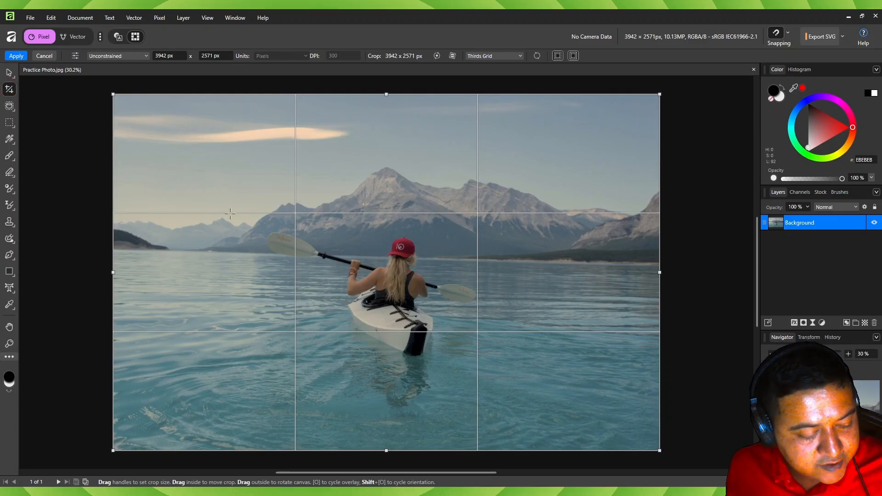
key("ctrl")
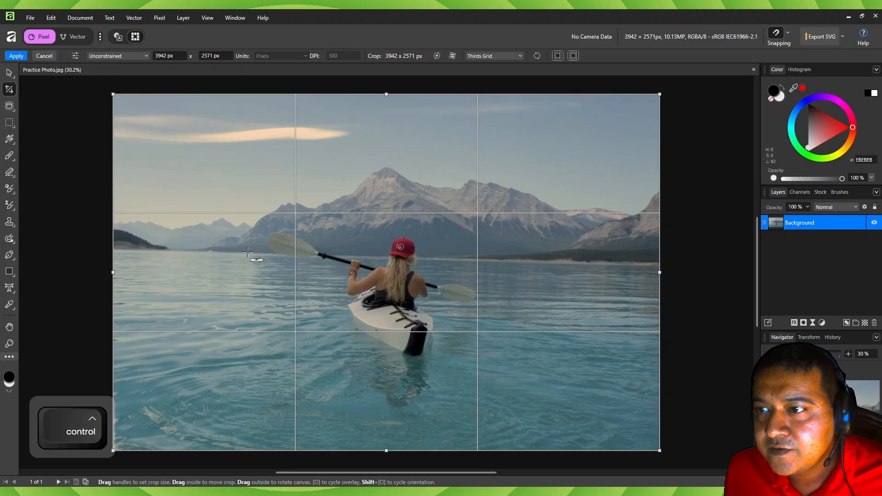
left_click_drag(248, 252, 533, 262)
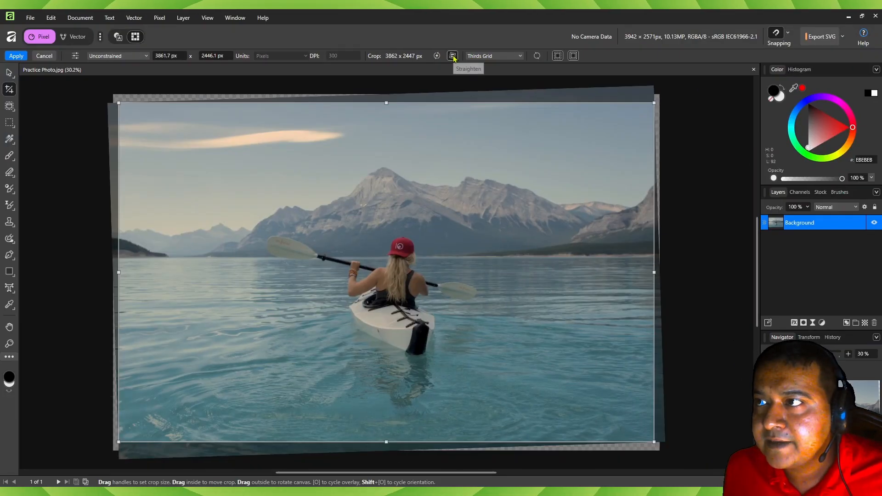
- Straighten the photo again with the Straighten option, using the waterline behind the kayaker as the horizon
left_click(453, 56)
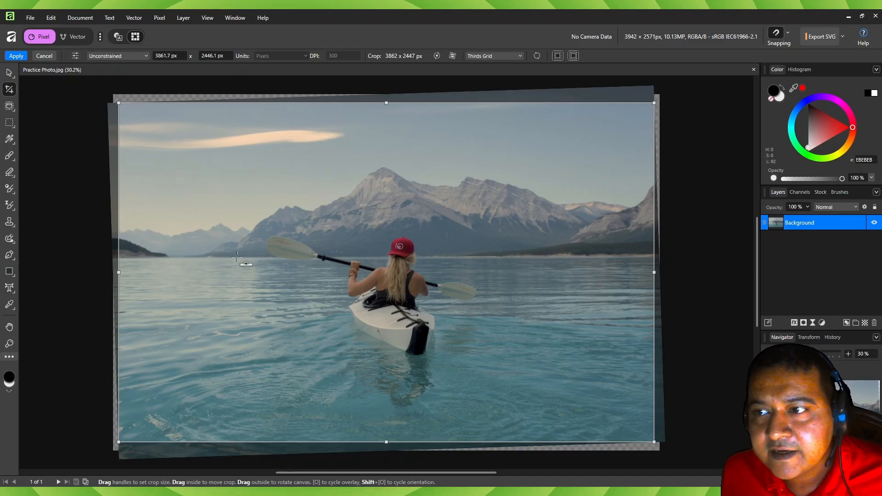
left_click_drag(237, 257, 508, 256)
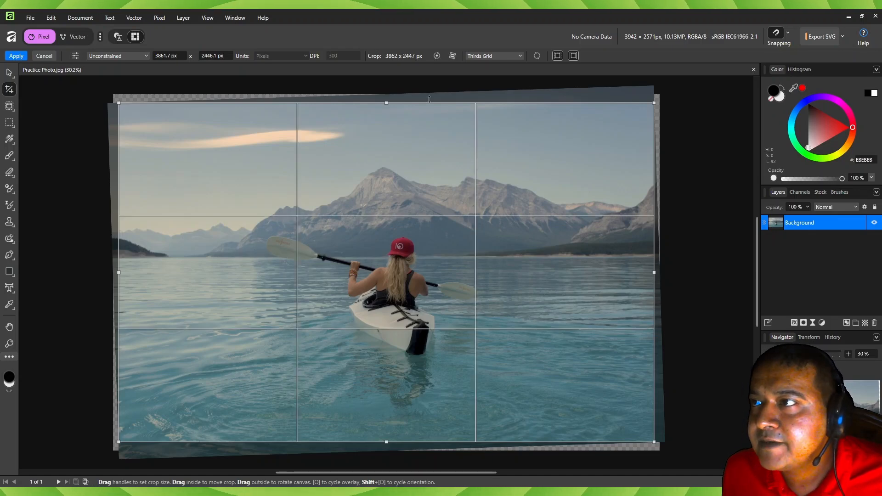
key("ctrl")
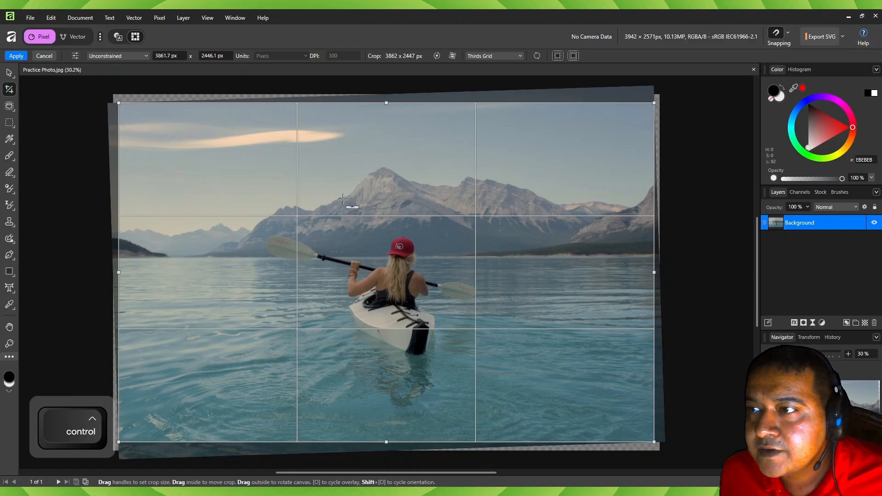
- Try straightening the photo along the mountain slope and along the kayaker's paddle, undoing each attempt
left_click_drag(368, 183, 381, 168)
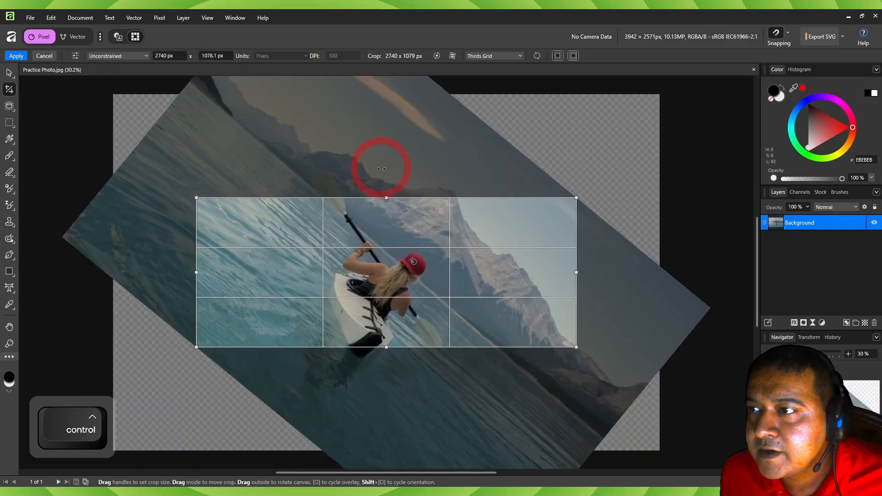
key("ctrl+z")
left_click_drag(381, 267, 413, 274)
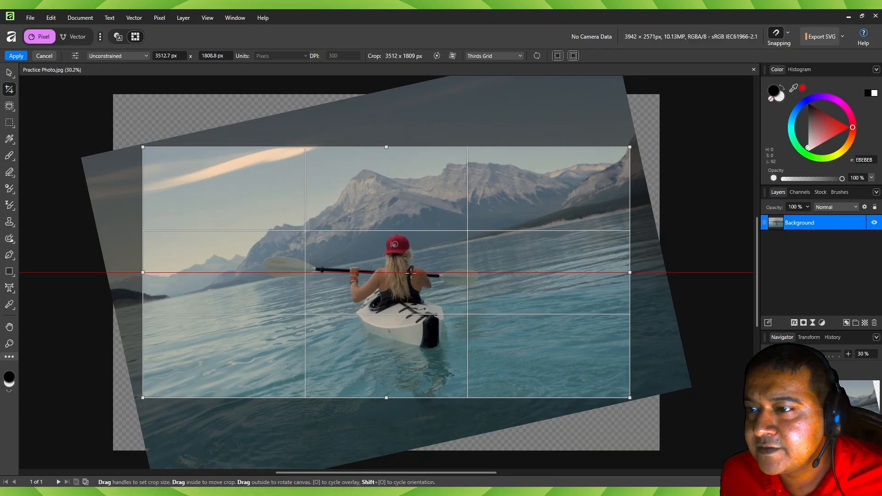
key("ctrl+z")
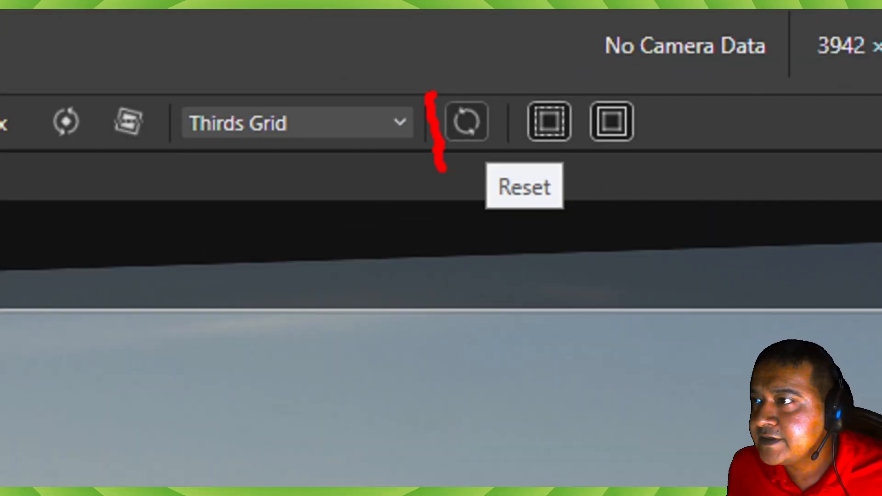
- Reset the crop area to the full photo, 3942 x 2571 px
mouse_move(441, 169)
left_mouse_down()
mouse_move(450, 226)
mouse_move(428, 87)
left_mouse_up()
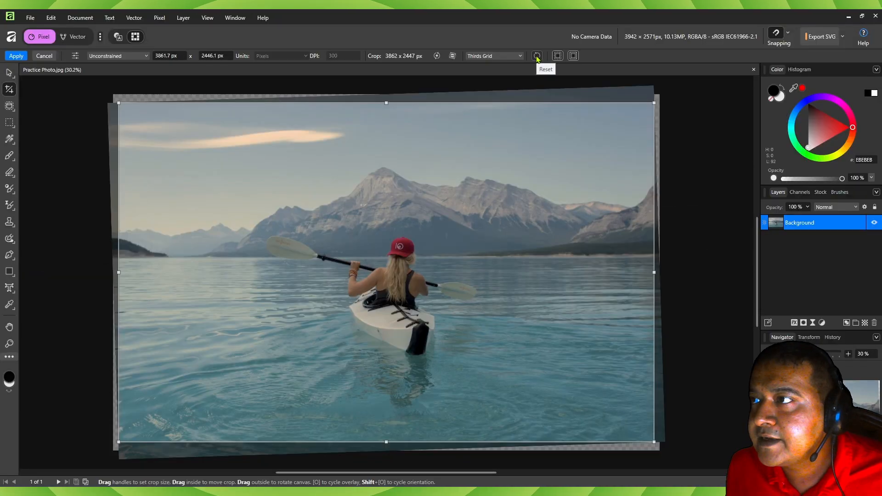
left_click(537, 55)
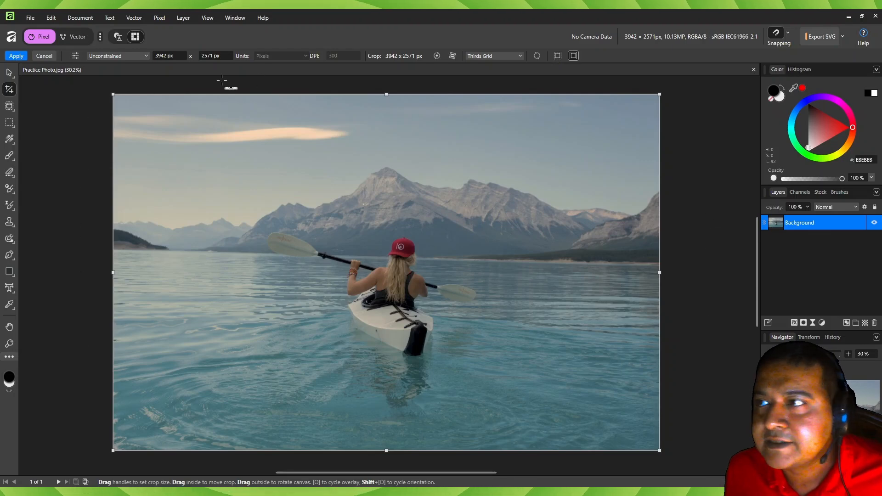
left_click(556, 57)
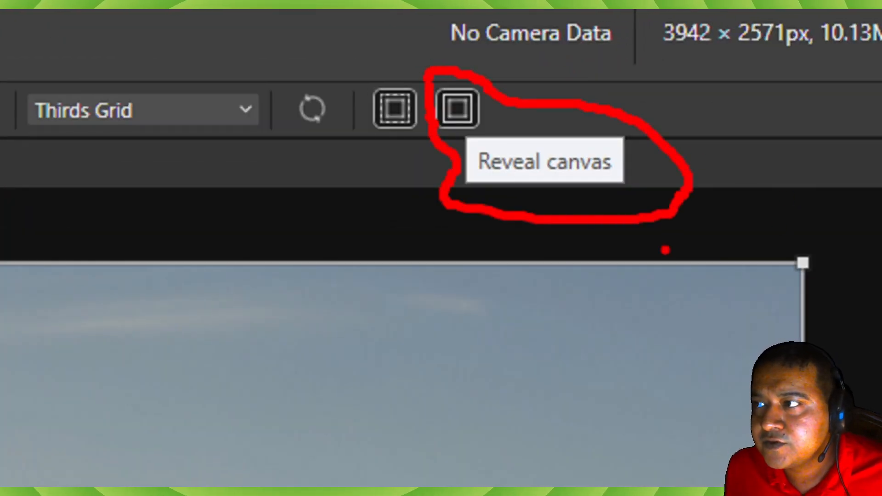
key("ctrl+1")
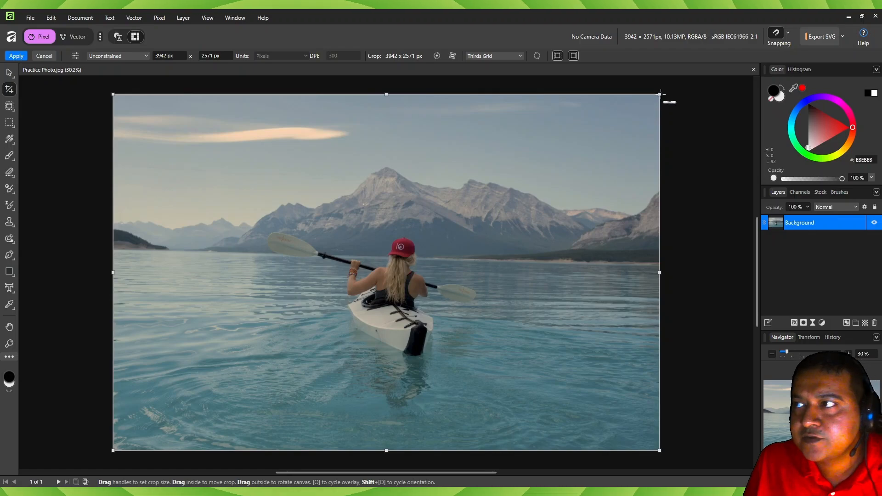
- Rotate the photo clockwise within the crop area, compare Reveal canvas on and off, leaving it off, and reset the crop
left_click_drag(474, 118, 521, 141)
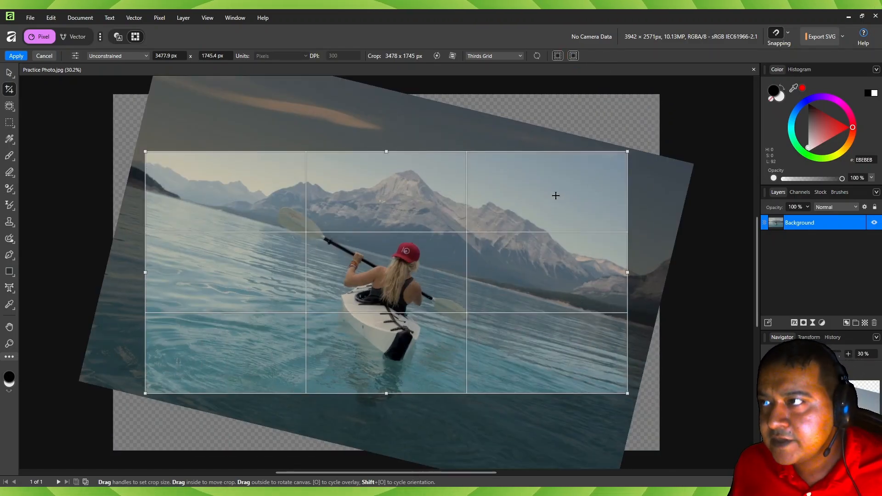
left_click(573, 56)
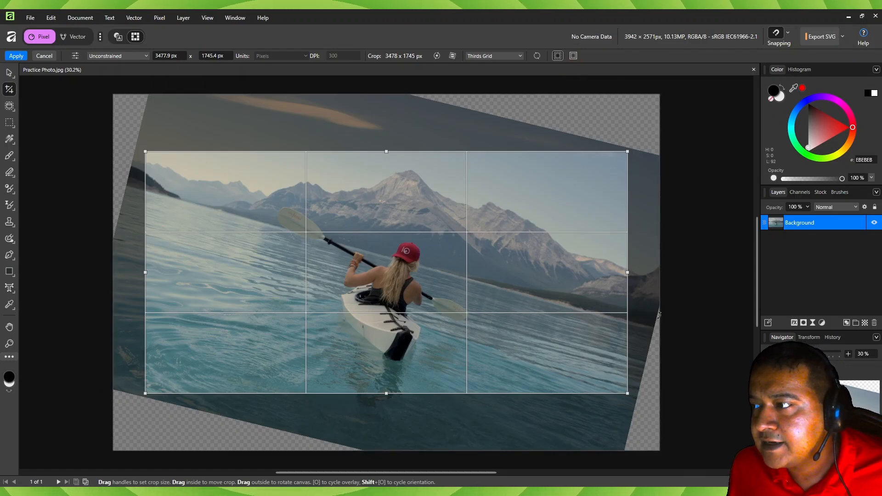
left_click(573, 55)
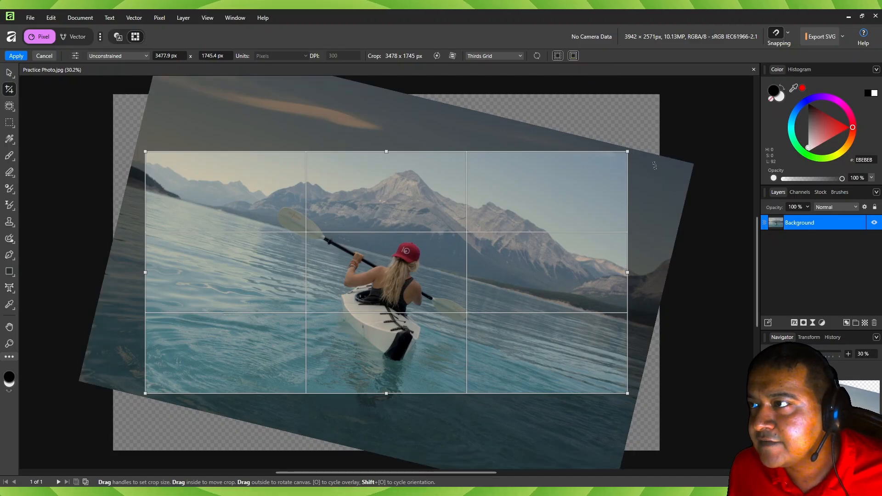
left_click(573, 55)
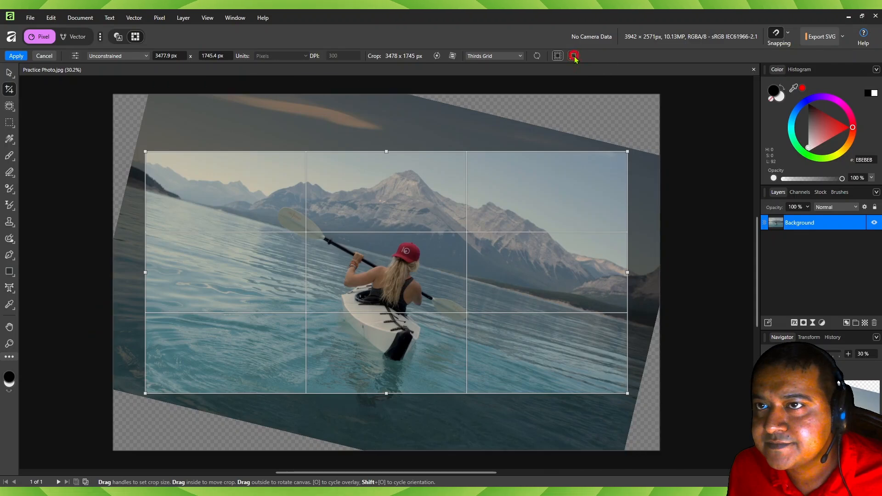
left_click(536, 55)
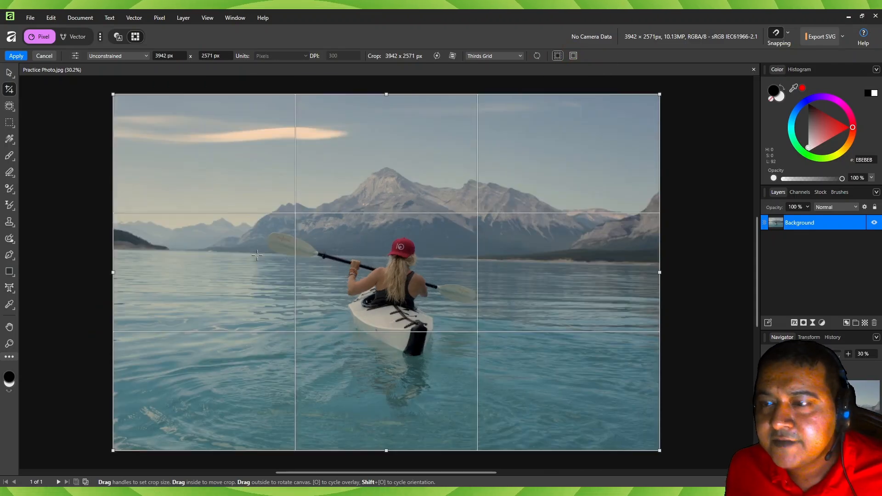
- Straighten the photo along the far shoreline, move the 3851 x 2430 px crop area past the photo's left edge, and apply the crop
key("ctrl")
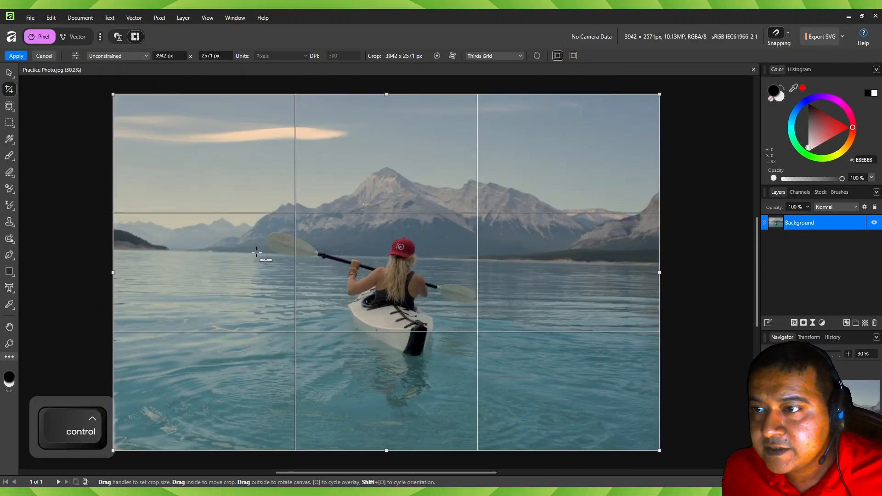
left_click_drag(257, 252, 510, 260)
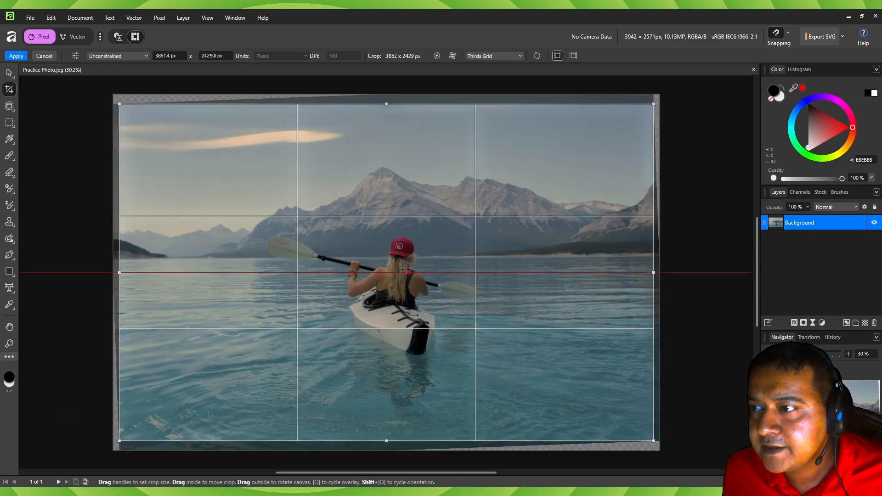
left_click_drag(407, 271, 359, 254)
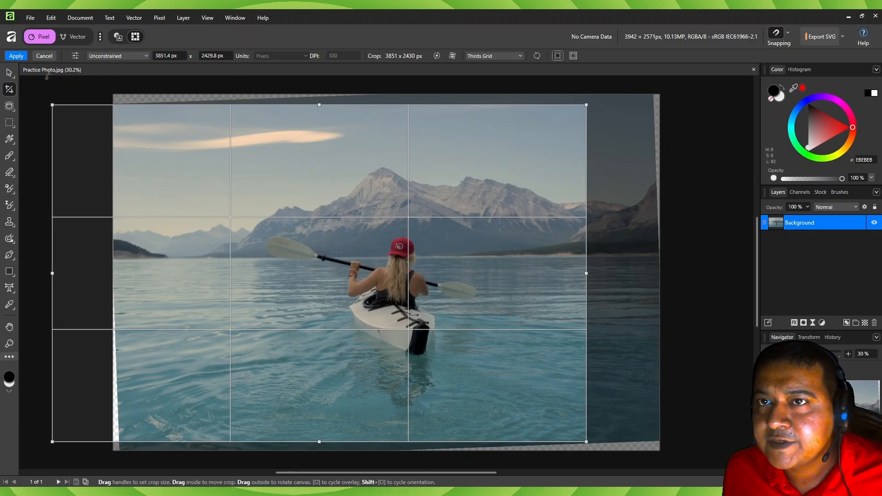
left_click(16, 56)
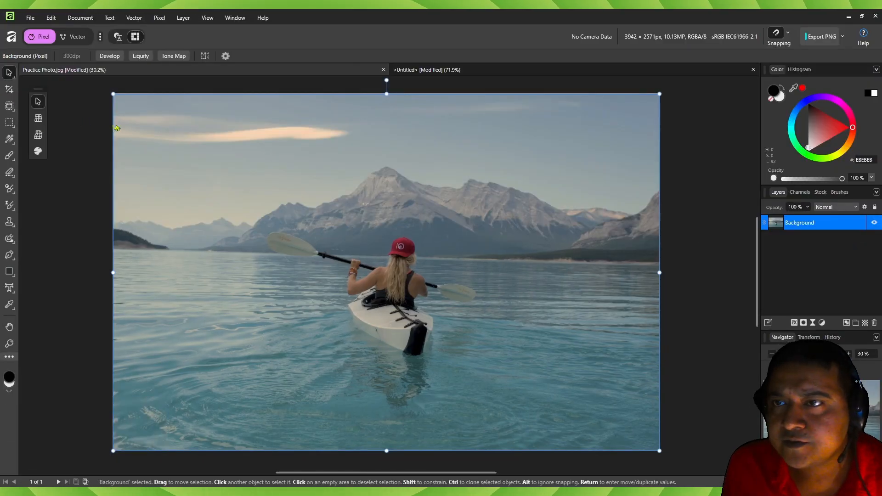
- Deselect the photo and open the Machine Learning page of the app settings
left_click(91, 128)
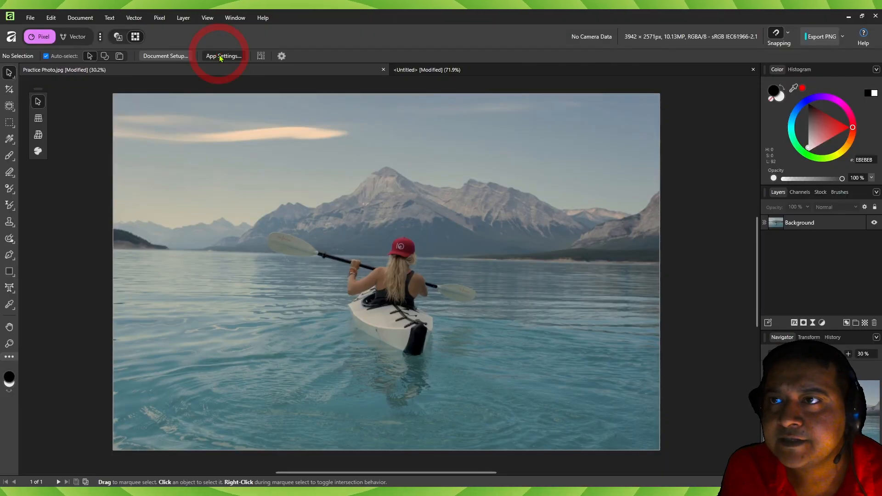
left_click(152, 123)
left_click_drag(328, 110, 122, 95)
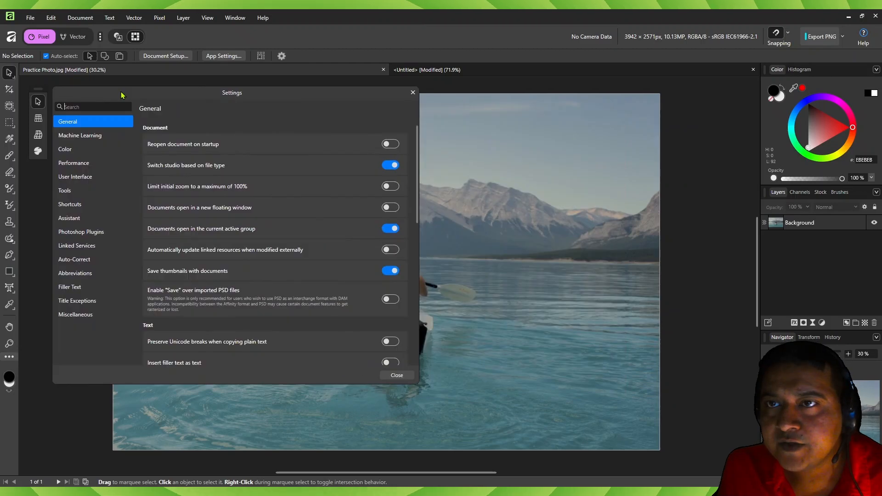
left_click(78, 138)
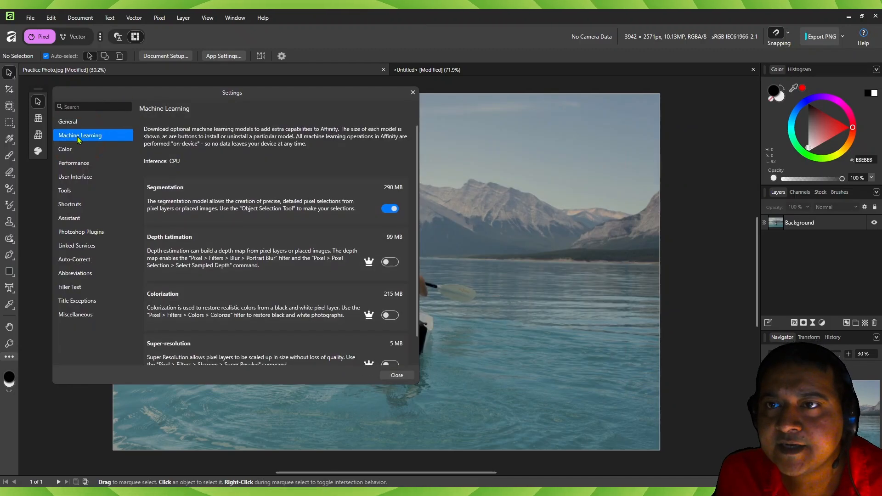
- Examine the Segmentation model and the other optional machine learning models, and close the settings
key("ctrl+1")
left_click(175, 188)
left_click_drag(49, 214, 233, 207)
key("ctrl+1")
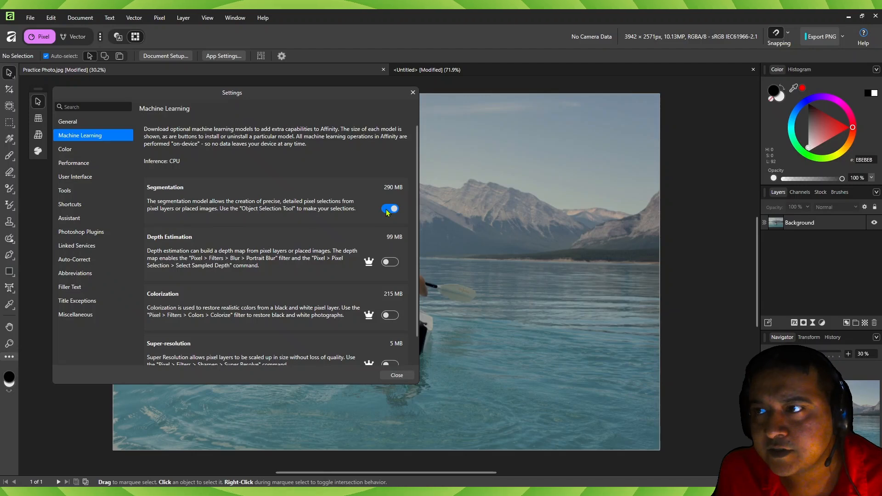
scroll(287, 235, "down", 1)
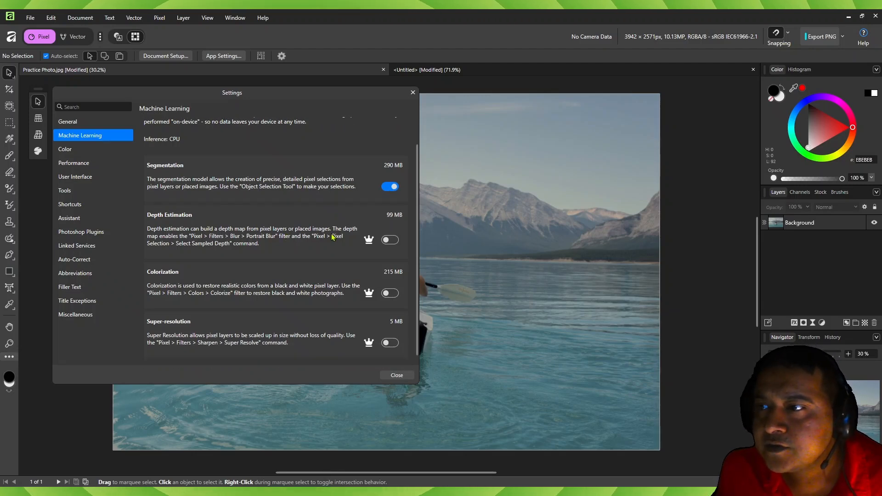
scroll(323, 289, "up", 1)
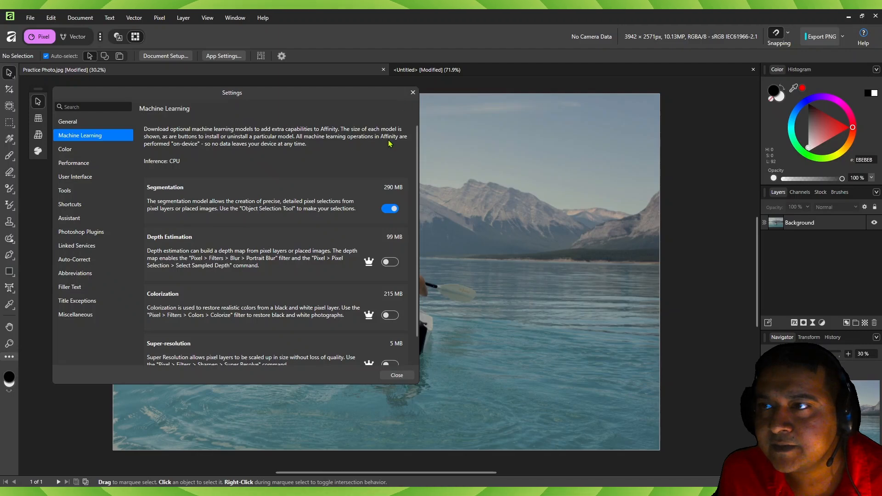
left_click(413, 92)
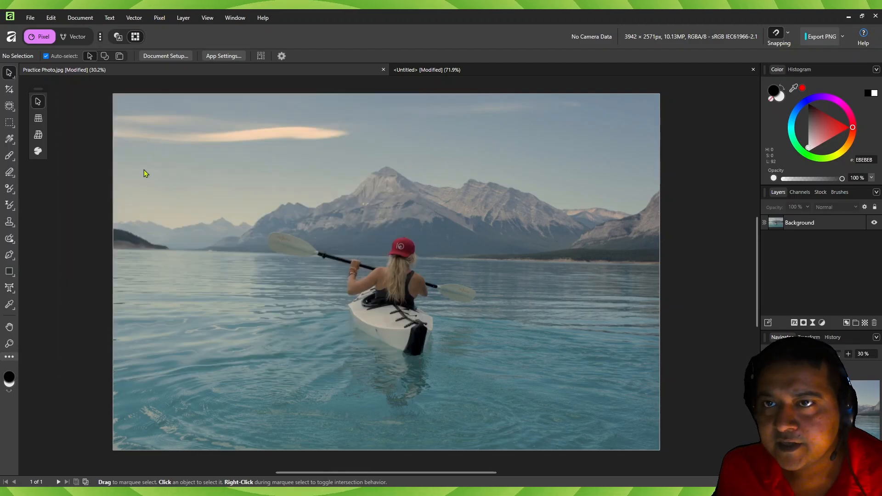
- Use the Object Selection Tool to select the kayaker, and pick the kayak beneath her as another object
left_click(9, 107)
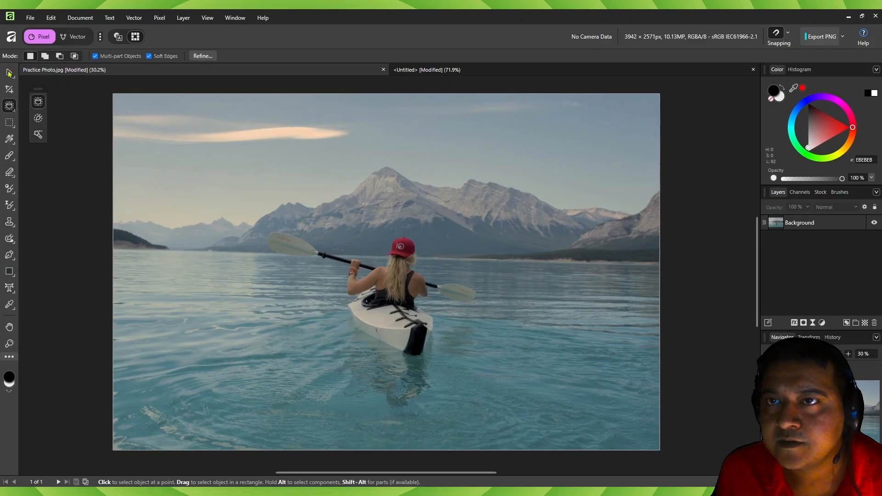
key("v")
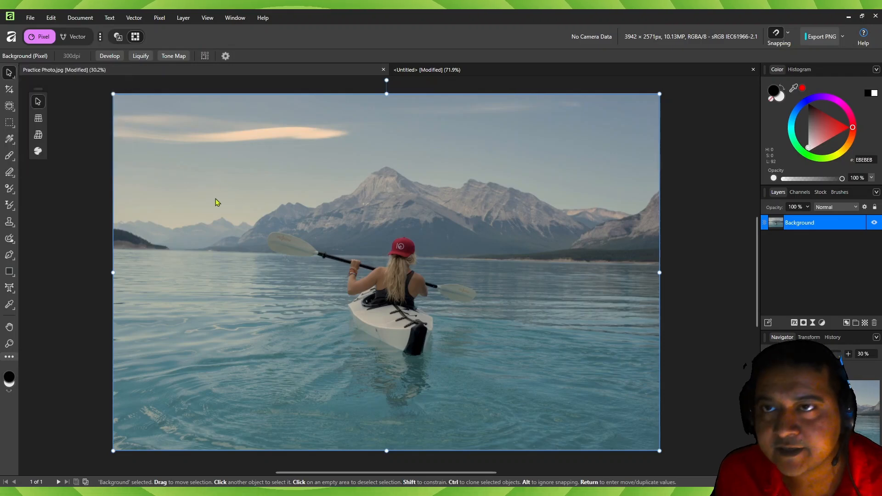
left_click(8, 106)
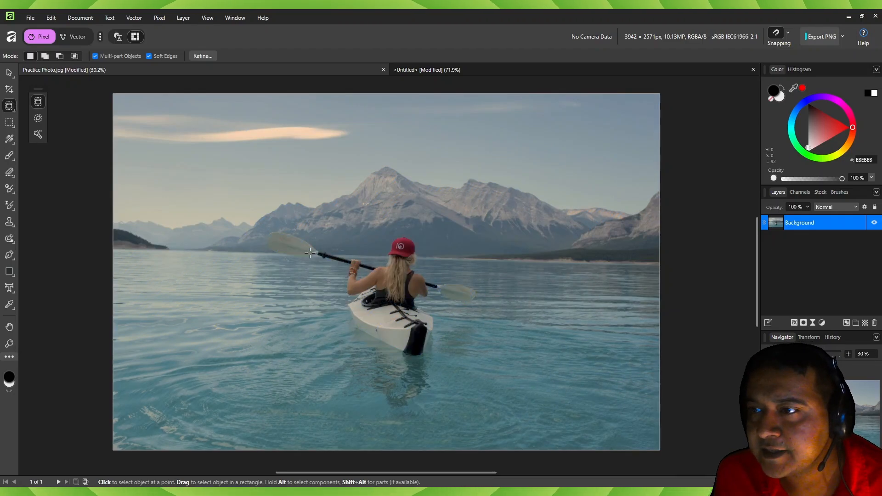
left_click_drag(386, 282, 389, 316)
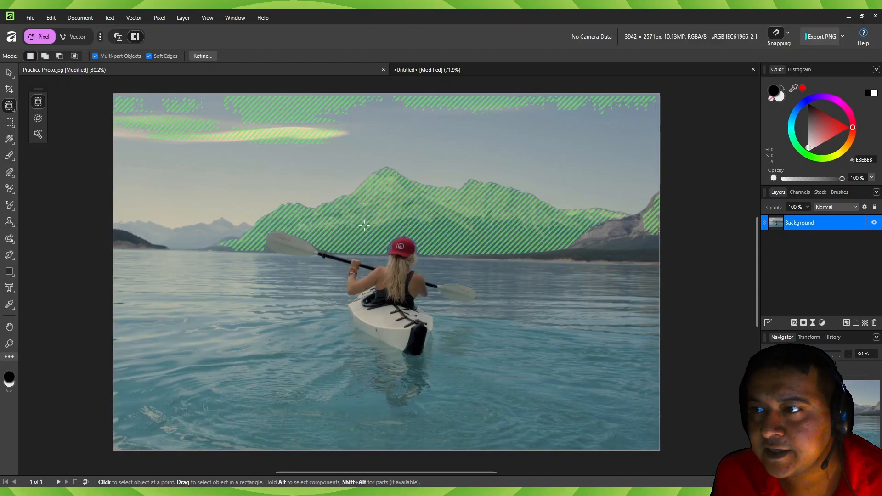
left_click(385, 280)
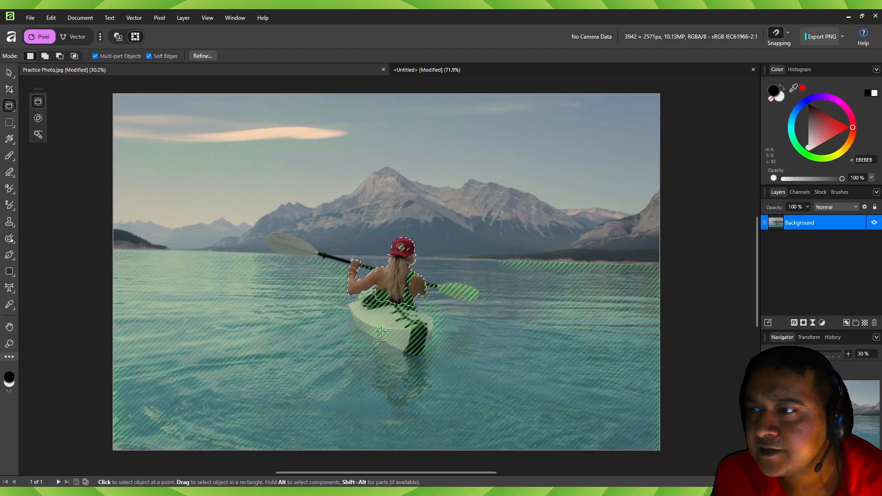
left_click(381, 326, "shift")
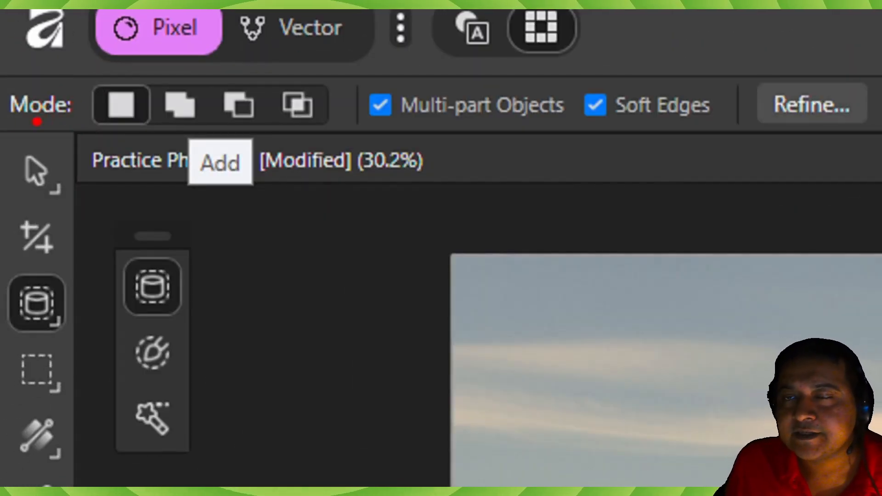
- Examine the Object Selection Tool's selection modes, including Add, Subtract and Intersect
left_click_drag(54, 120, 9, 129)
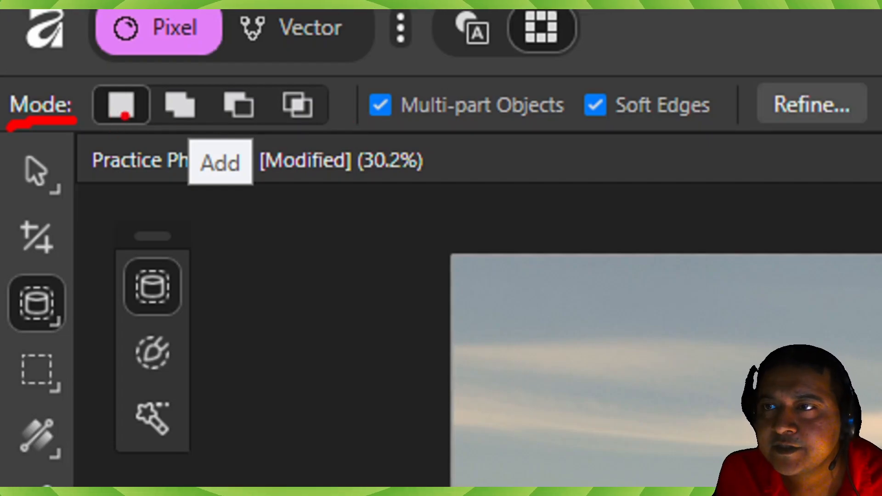
key("ctrl+1")
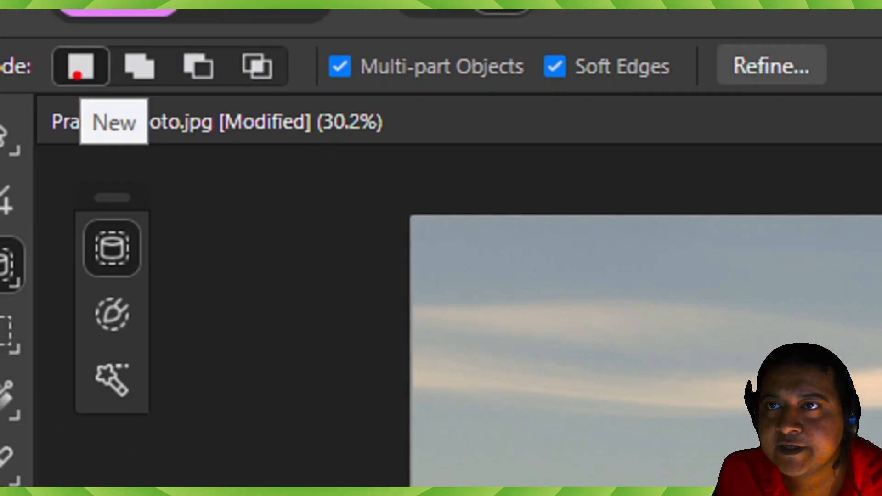
mouse_move(69, 94)
left_mouse_down()
mouse_move(46, 133)
mouse_move(170, 120)
mouse_move(151, 90)
left_mouse_up()
key("Escape")
key("ctrl+1")
left_click(122, 82)
mouse_move(122, 62)
left_mouse_down()
mouse_move(75, 48)
mouse_move(60, 123)
mouse_move(69, 140)
mouse_move(166, 156)
left_mouse_up()
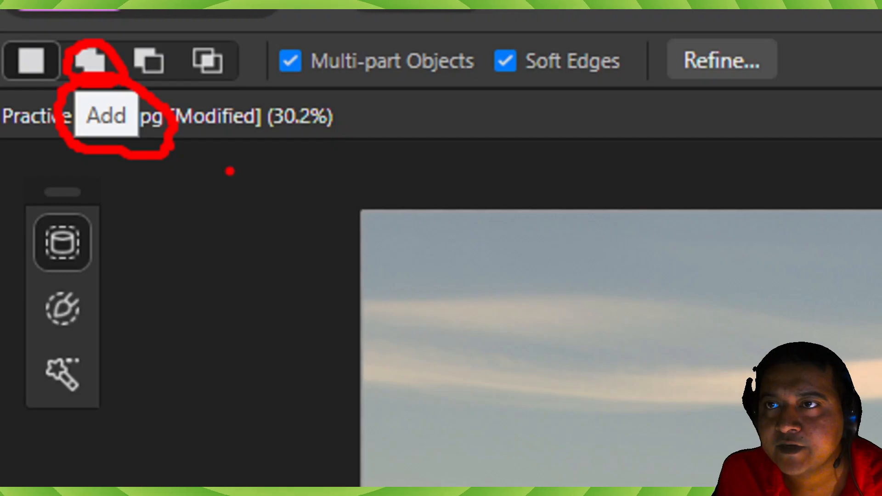
key("Escape")
key("ctrl+1")
left_click(72, 48)
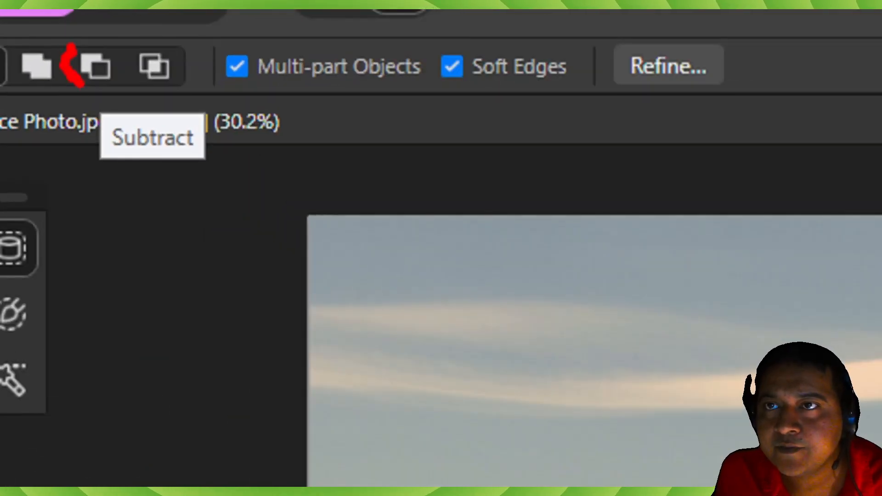
mouse_move(81, 85)
left_mouse_down()
mouse_move(129, 86)
mouse_move(112, 62)
mouse_move(80, 44)
left_mouse_up()
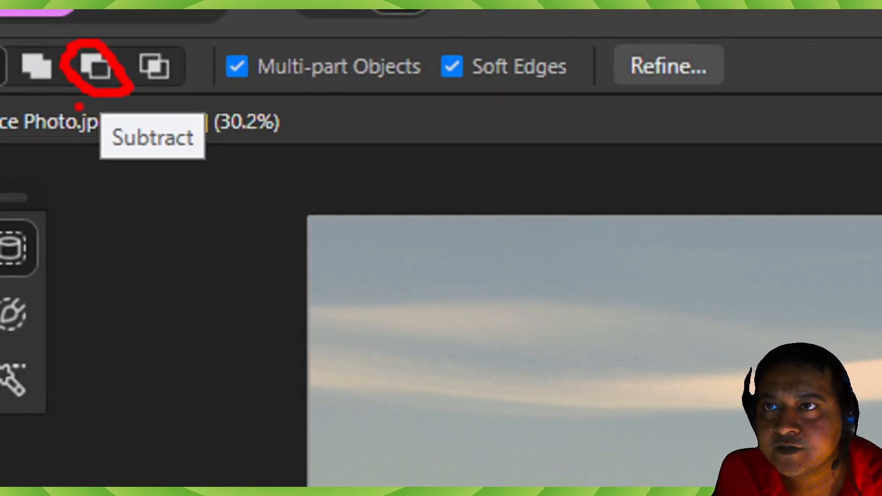
mouse_move(97, 94)
left_mouse_down()
mouse_move(73, 121)
mouse_move(65, 151)
mouse_move(104, 193)
mouse_move(240, 117)
mouse_move(195, 96)
mouse_move(138, 98)
left_mouse_up()
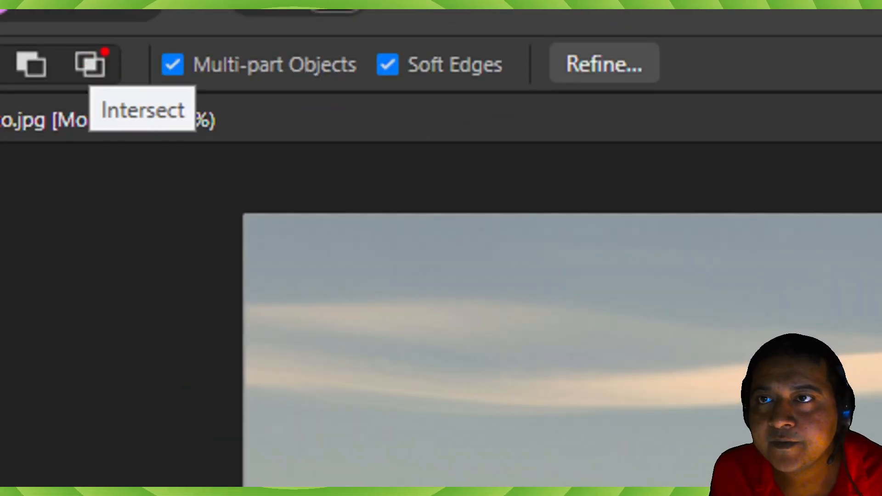
mouse_move(170, 54)
left_mouse_down()
mouse_move(133, 51)
mouse_move(185, 91)
left_mouse_up()
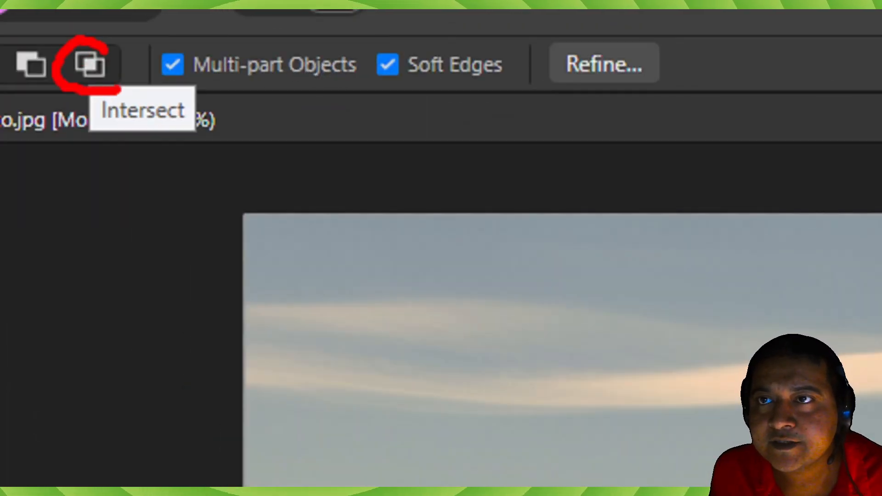
- Examine the Intersect selection mode and the Multi-part Objects option of the Object Selection Tool
mouse_move(120, 90)
left_mouse_down()
mouse_move(129, 69)
mouse_move(103, 48)
left_mouse_up()
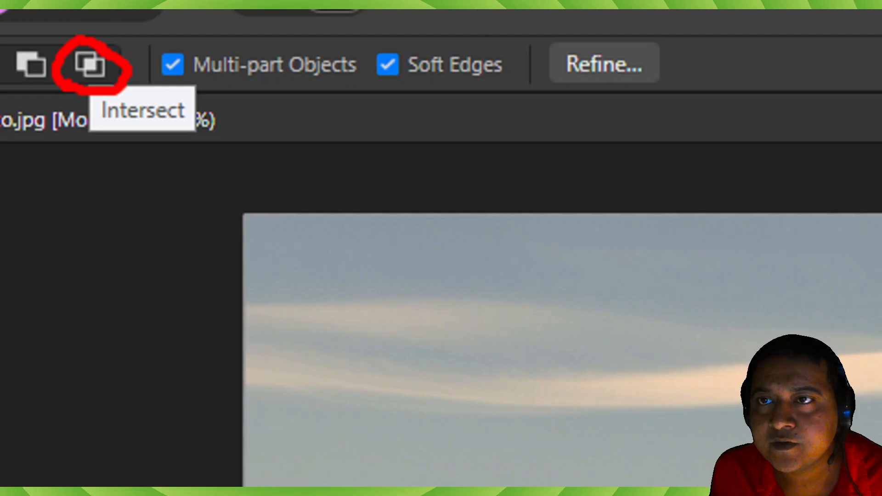
mouse_move(83, 92)
left_mouse_down()
mouse_move(92, 145)
mouse_move(133, 169)
mouse_move(180, 153)
mouse_move(200, 98)
left_mouse_up()
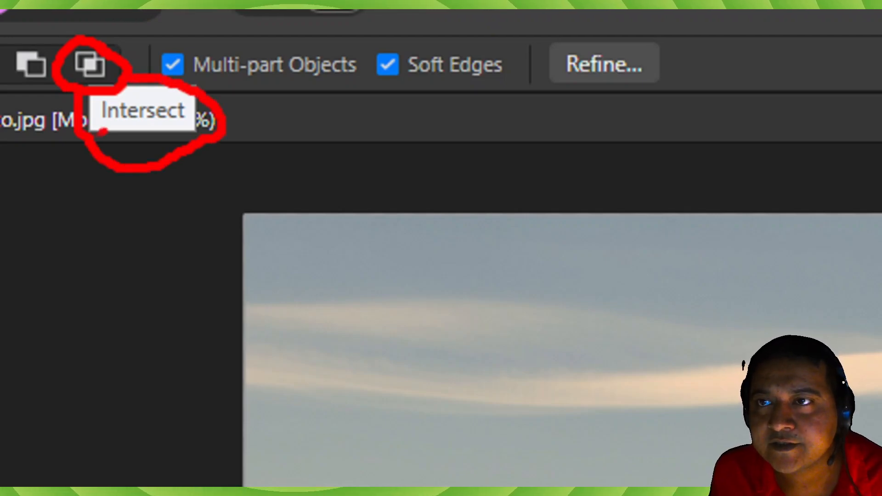
key("Escape")
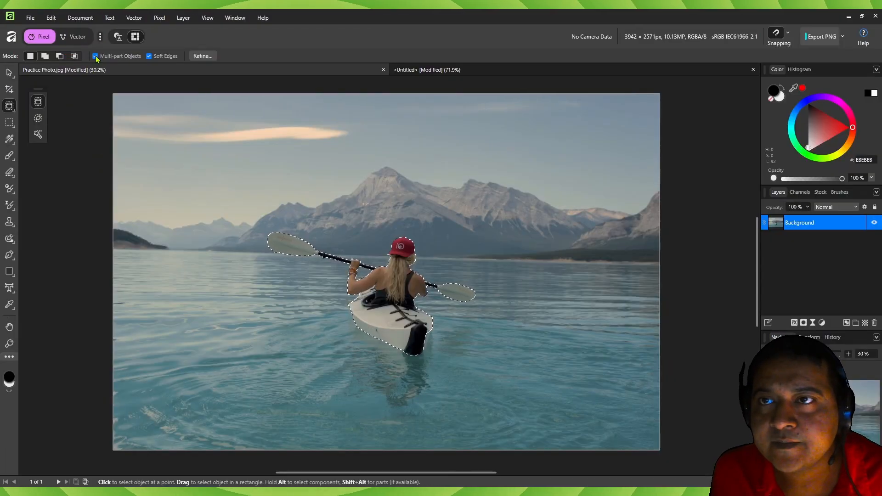
left_click(96, 56)
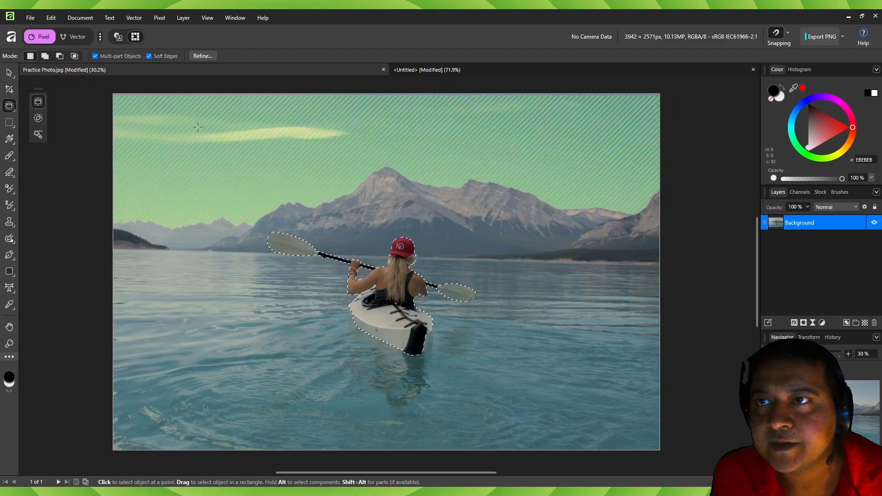
- Clear the current selection and, in New mode, select the kayaker together with the kayak and paddle again
left_click(45, 56)
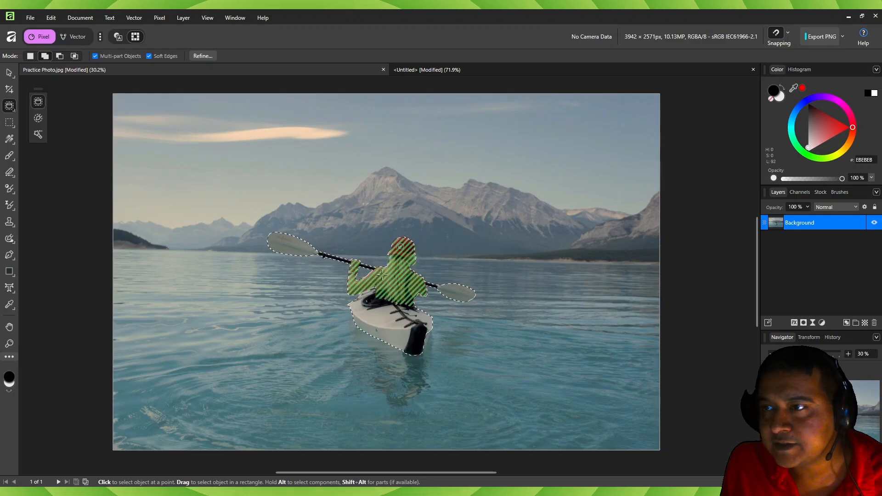
left_click(31, 57)
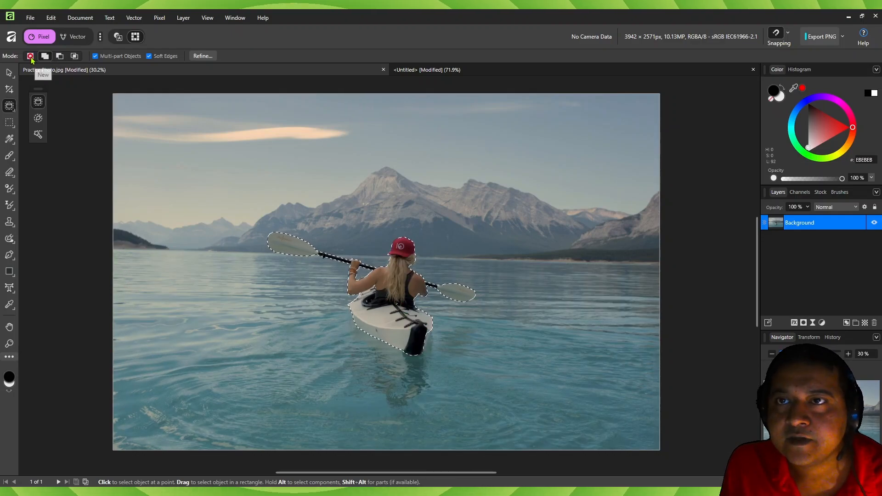
key("ctrl+d")
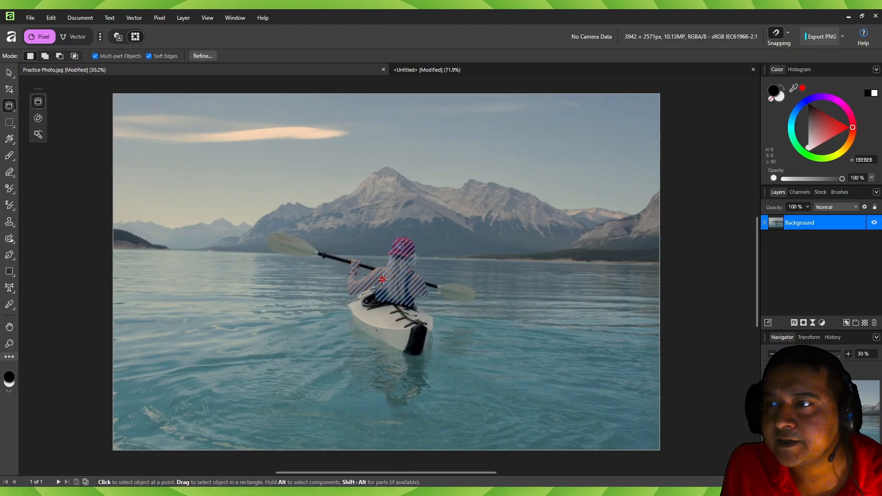
left_click(376, 321, "shift")
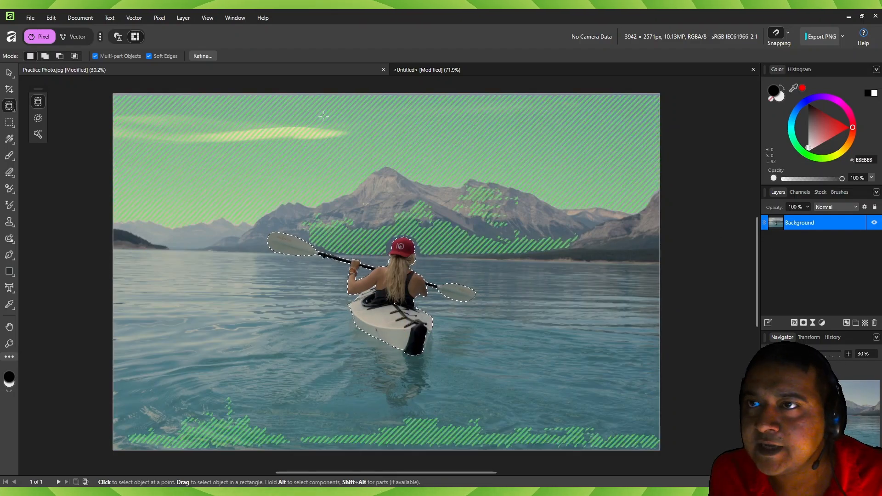
- Start refining the kayaker selection and move the Refine Selection dialog clear of the kayaker
key("ctrl+1")
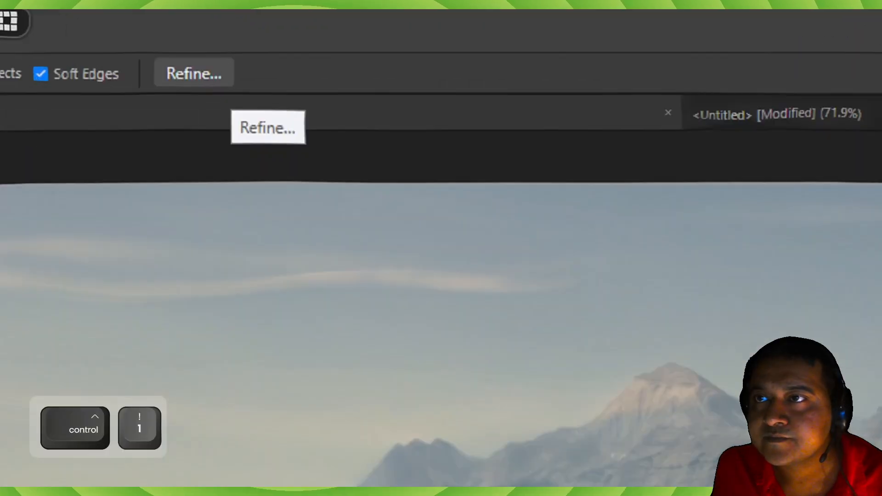
mouse_move(135, 100)
left_mouse_down()
mouse_move(212, 107)
mouse_move(281, 75)
left_mouse_up()
key("Escape")
left_click(205, 55)
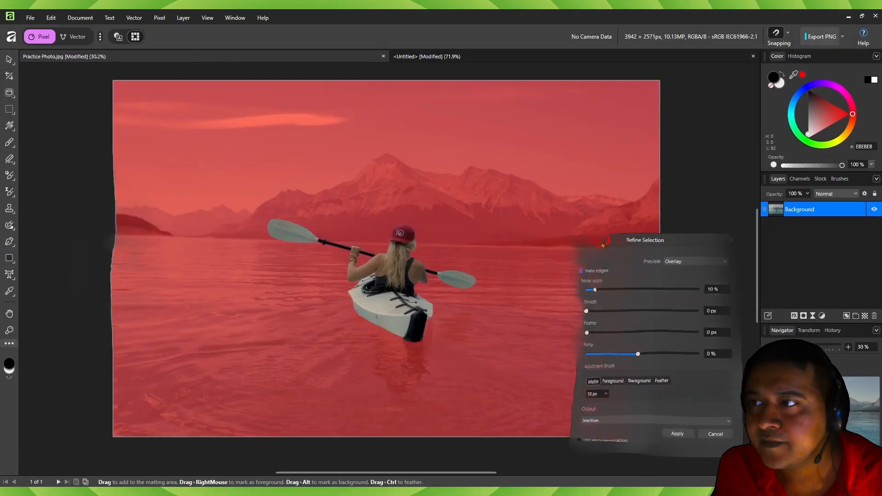
left_click_drag(596, 239, 83, 126)
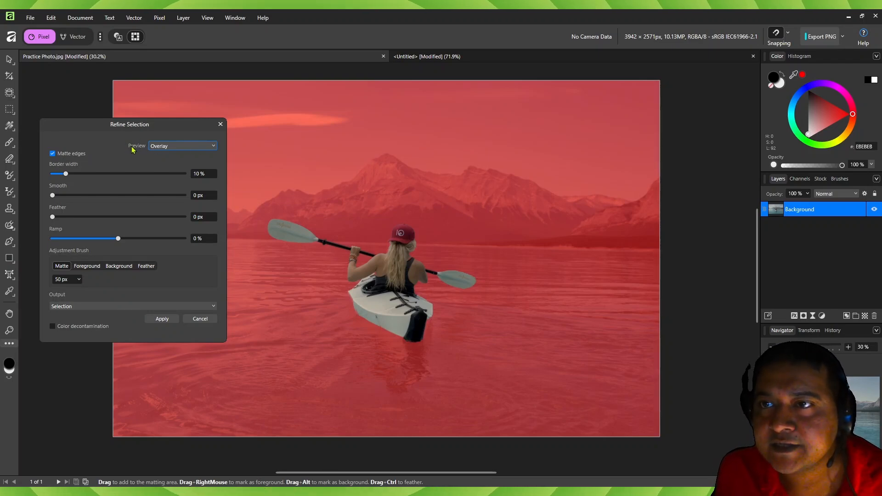
- Preview the selection as Black matte, White matte, Black and white and Transparent, and return the preview to Overlay
left_click(179, 147)
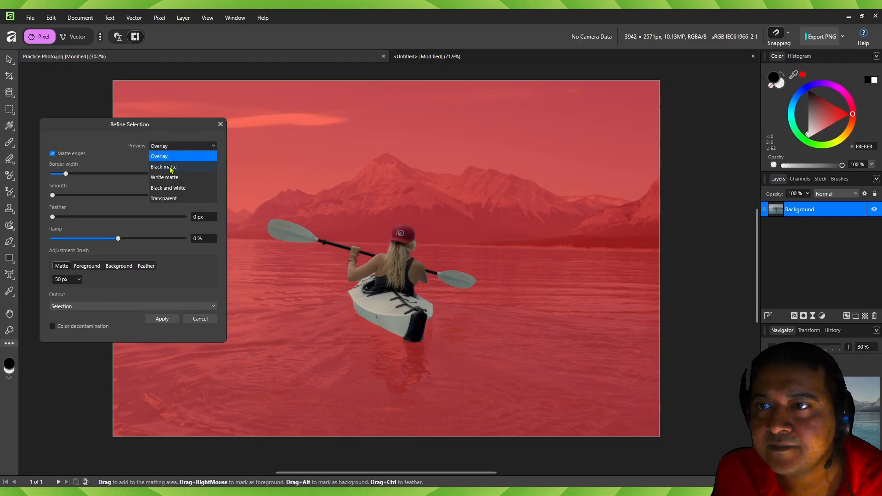
left_click(164, 167)
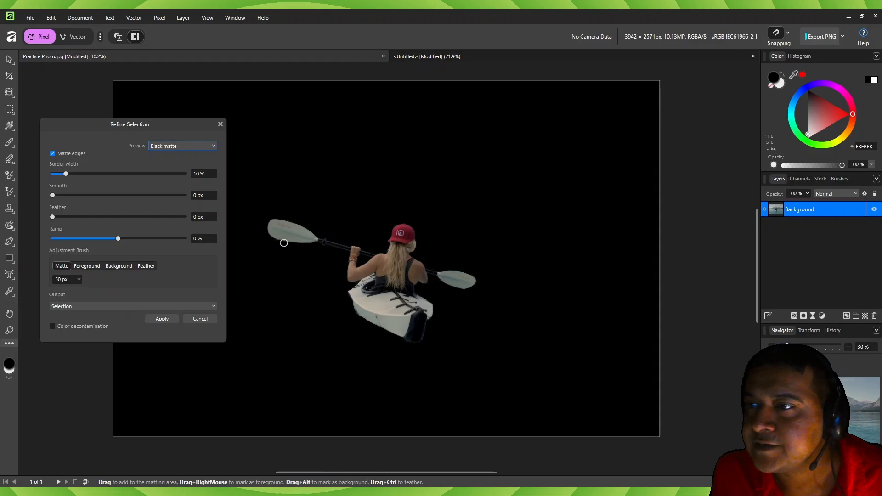
left_click(172, 148)
left_click(170, 177)
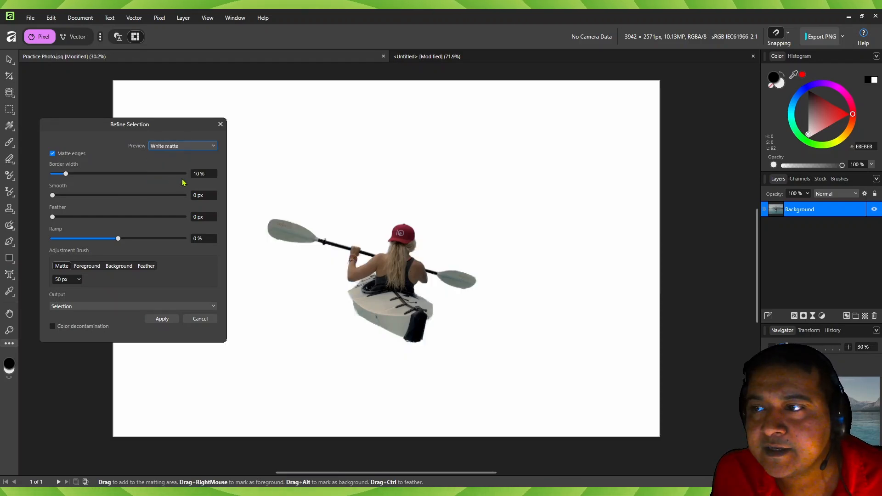
left_click(167, 148)
left_click(174, 190)
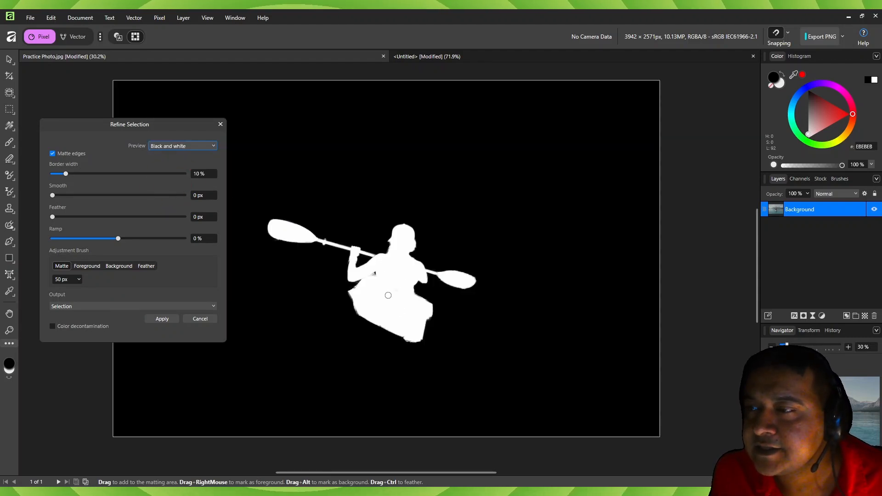
left_click(182, 145)
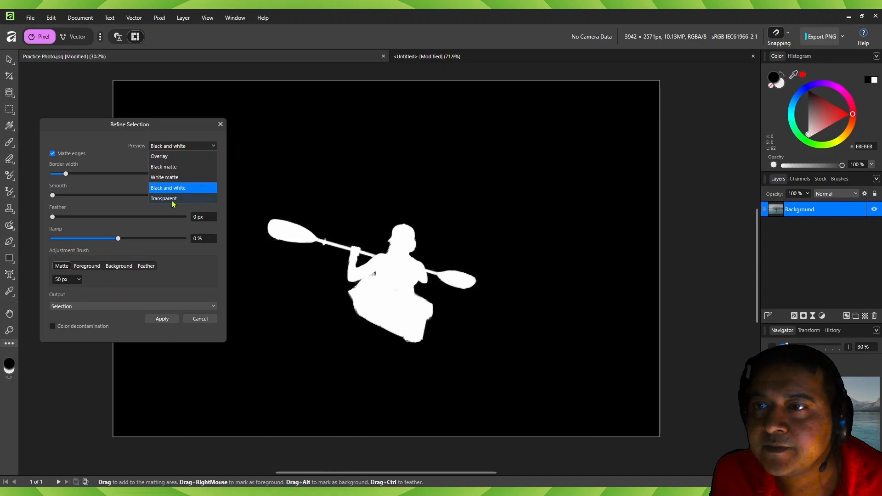
left_click(173, 201)
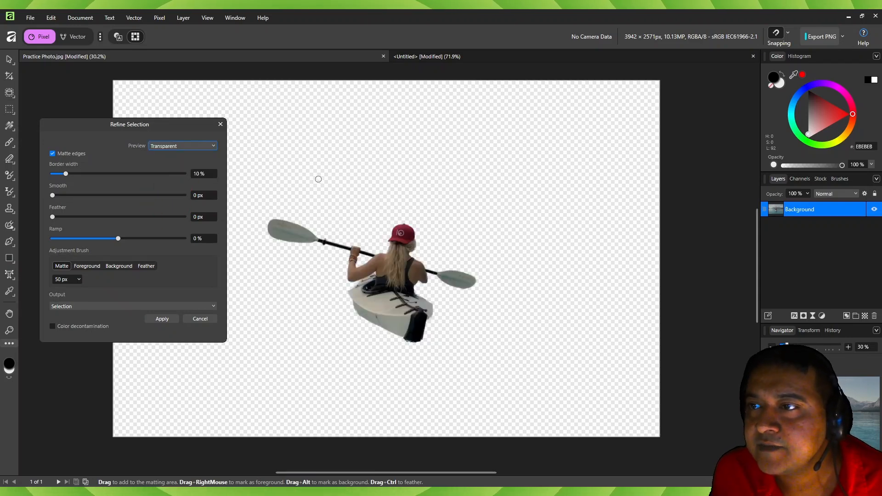
left_click(172, 146)
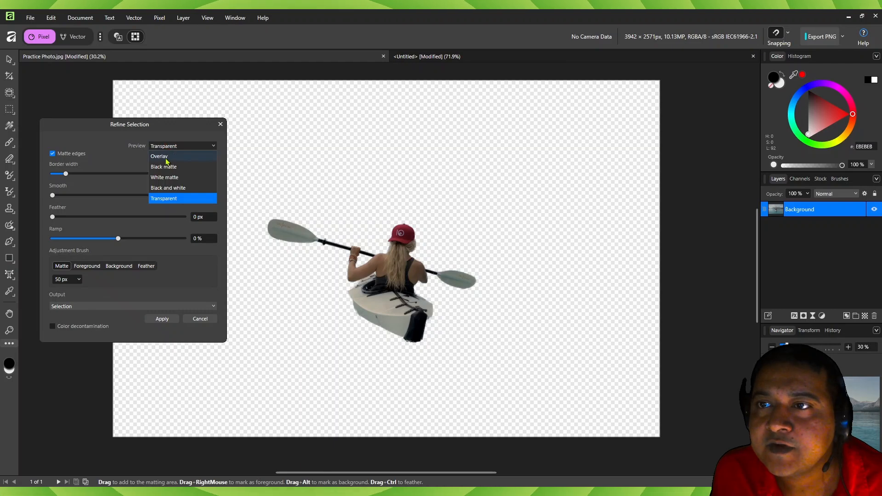
left_click(161, 156)
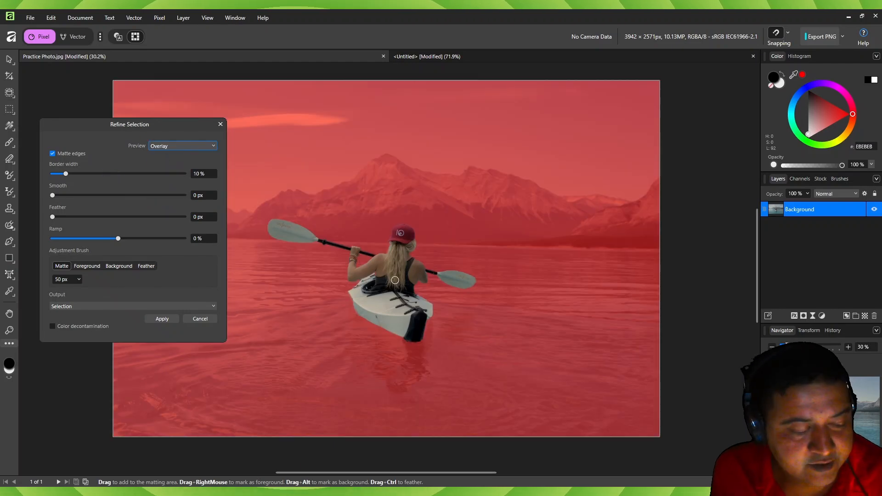
- Paint along the side edge of the kayak's black stern with the Matte adjustment brush at 50 px
scroll(504, 341, "up", 6)
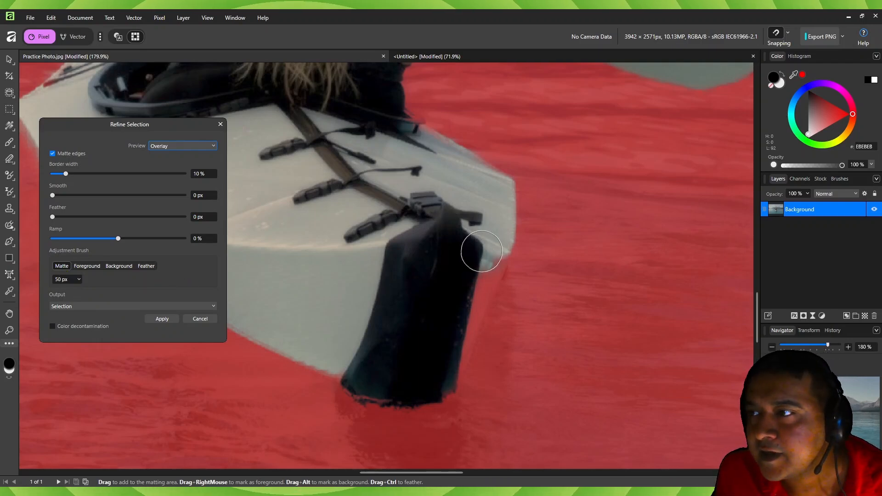
left_click_drag(482, 252, 464, 369)
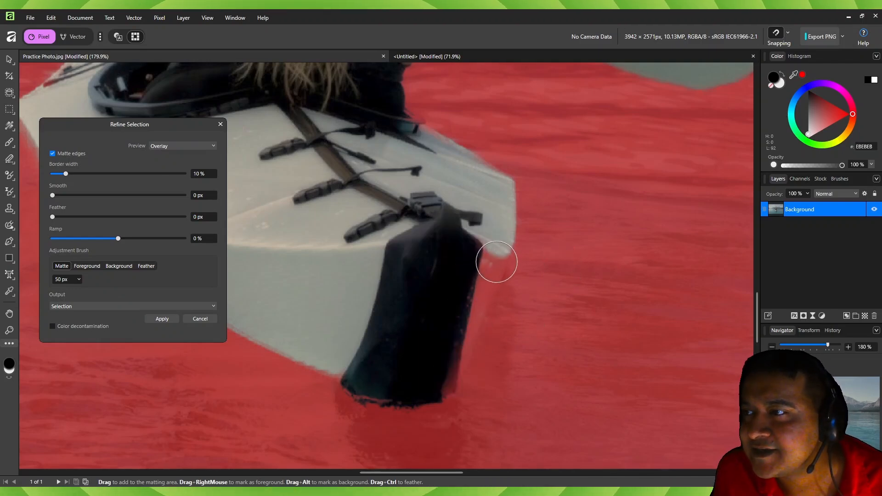
left_click_drag(494, 260, 453, 390)
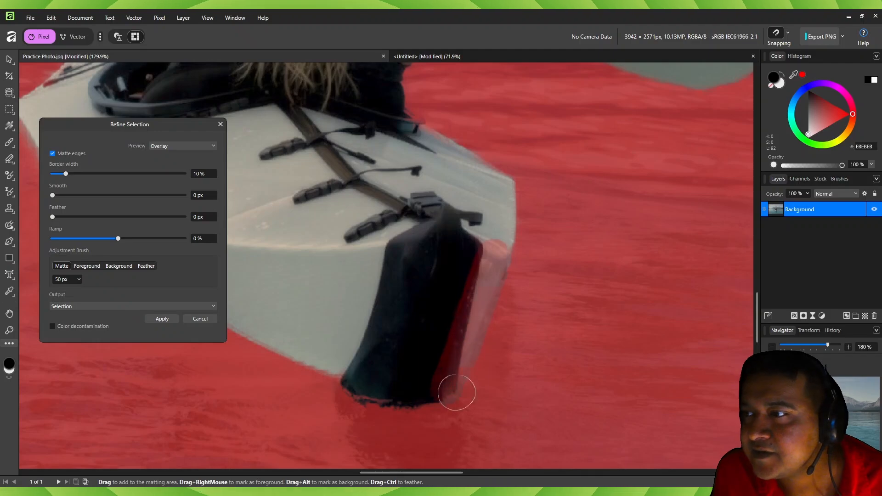
mouse_move(467, 236)
left_mouse_down()
mouse_move(470, 310)
mouse_move(439, 395)
left_mouse_up()
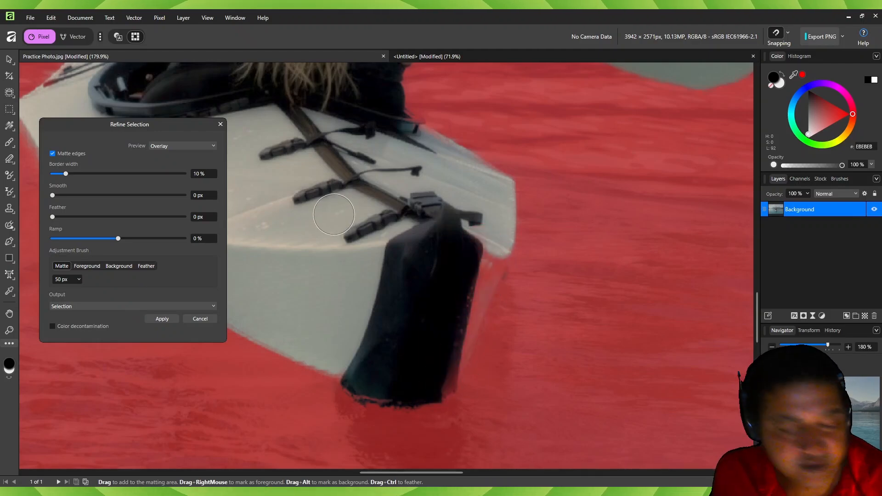
scroll(334, 215, "down", 6, "ctrl")
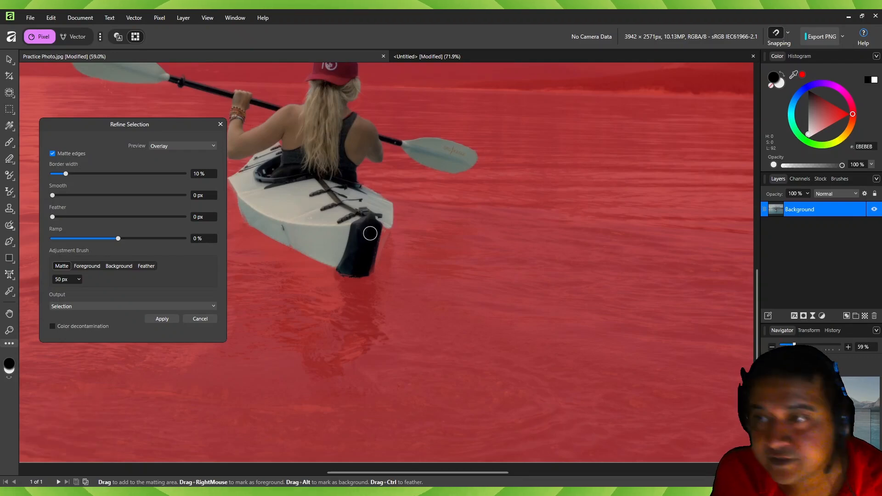
- Mark the missing hull strip beside the kayak's black stern as foreground with a 22 px Foreground adjustment brush
left_click(87, 266)
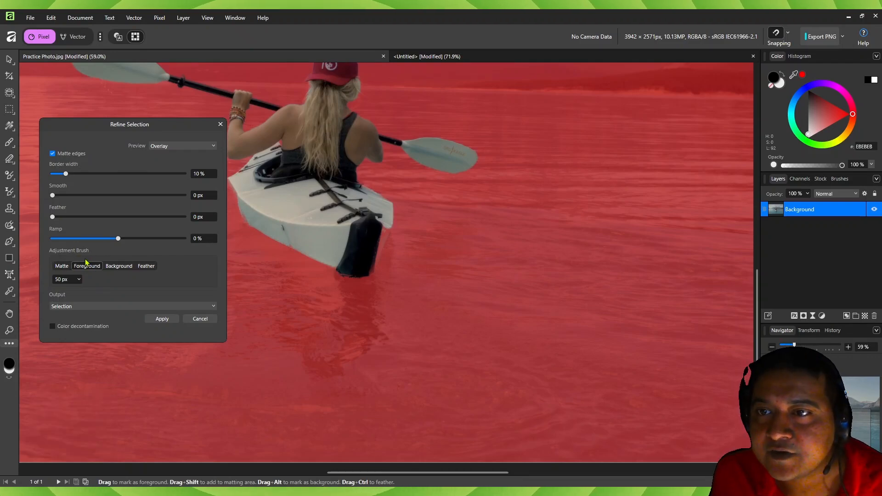
left_click(118, 265)
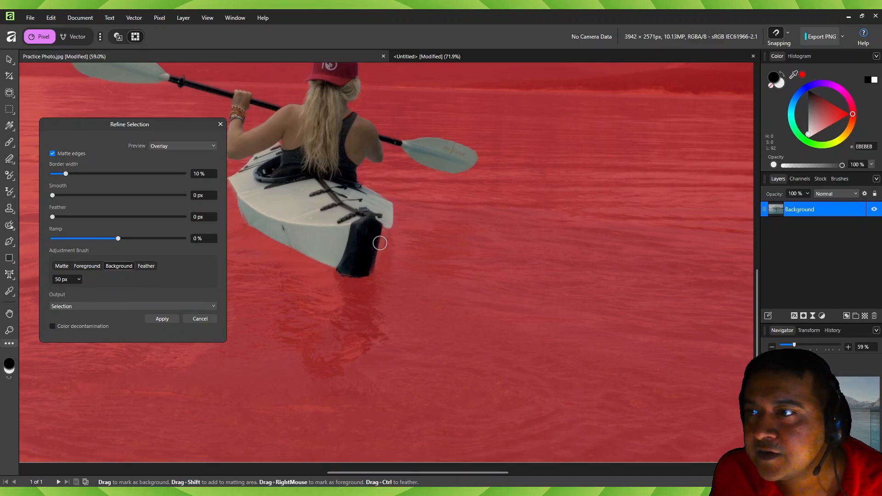
left_click(88, 266)
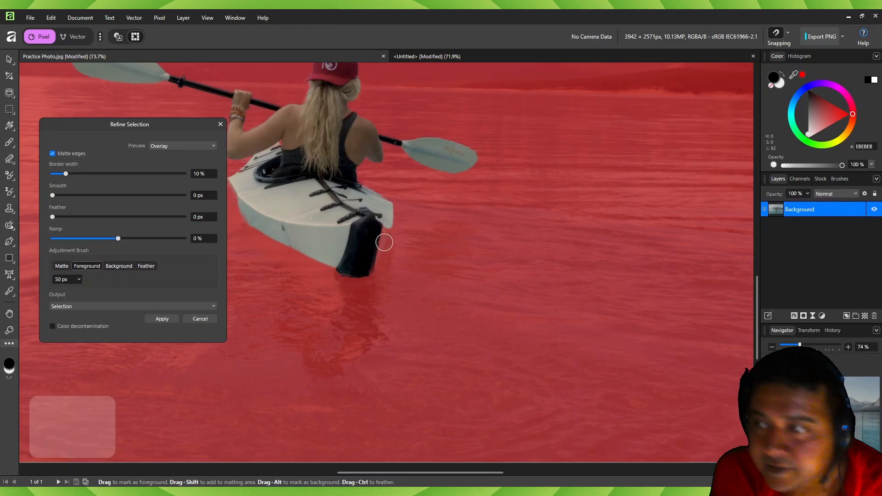
scroll(384, 240, "up", 5)
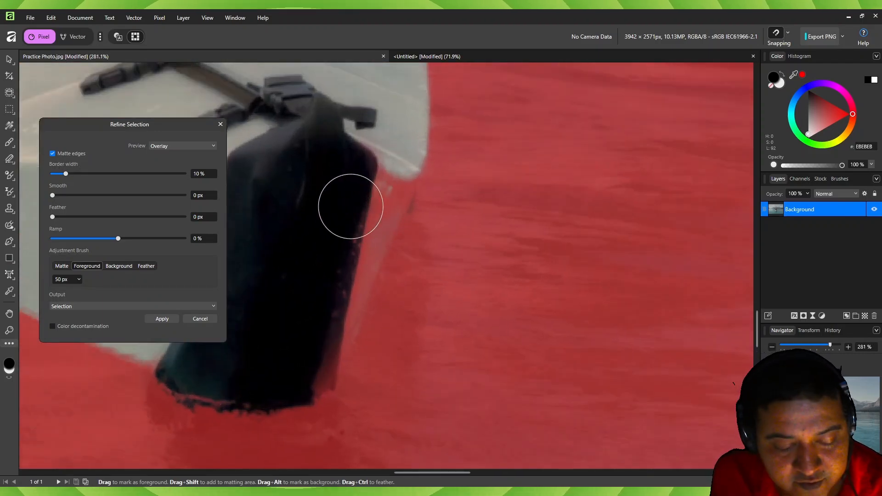
key("bracketleft")
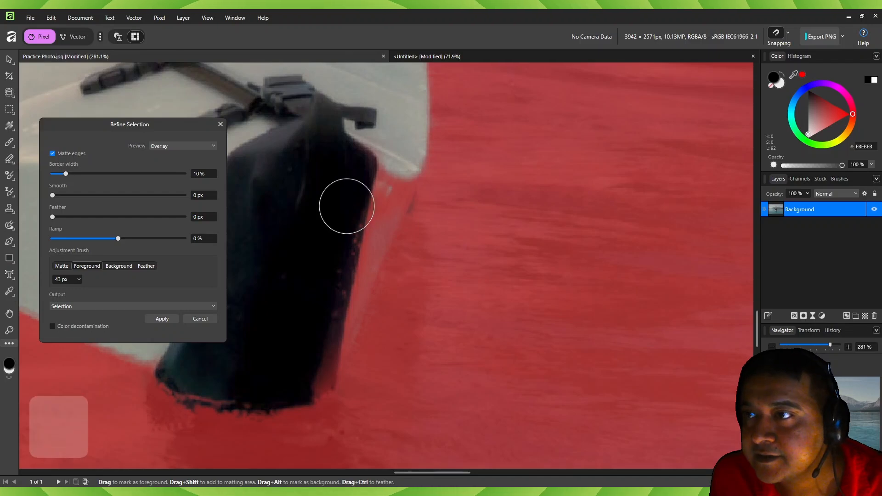
key("bracketleft")
key("bracketleft")
key("bracketleft")
key("bracketleft")
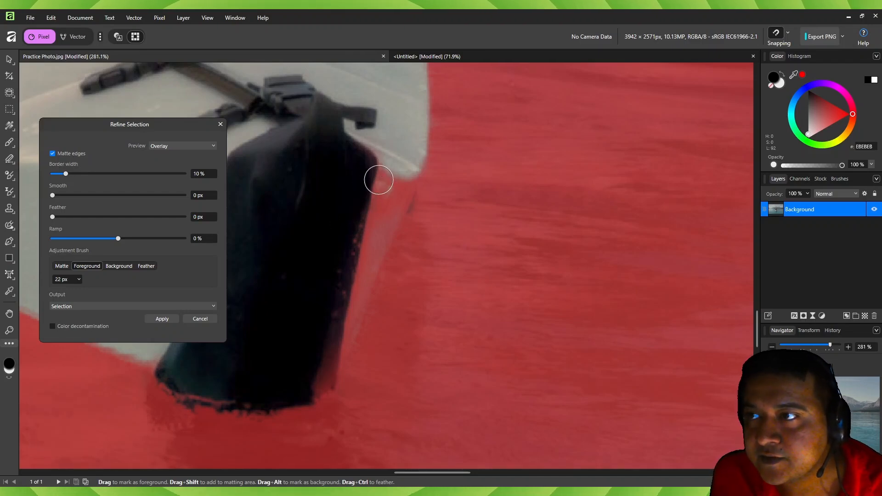
mouse_move(354, 144)
left_mouse_down()
mouse_move(382, 171)
mouse_move(366, 240)
left_mouse_up()
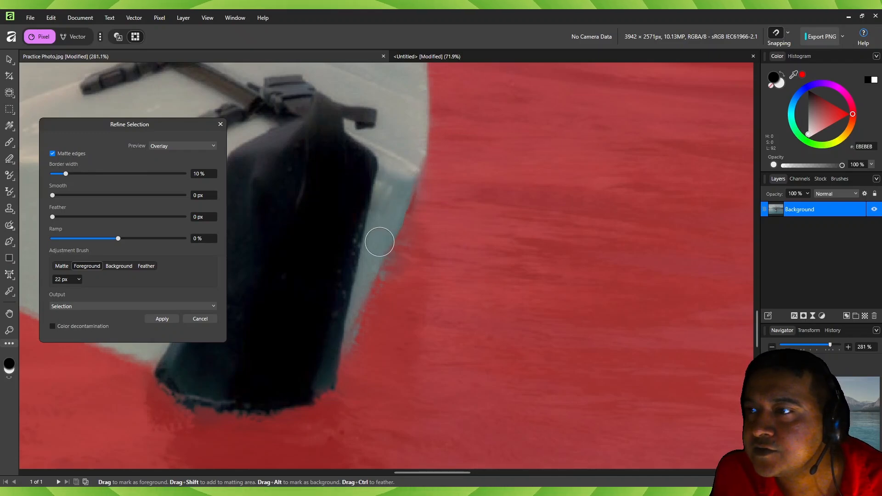
- Paint the left edge of the kayak's hull near the cockpit as foreground to clean up the selection border
scroll(321, 227, "down", 4)
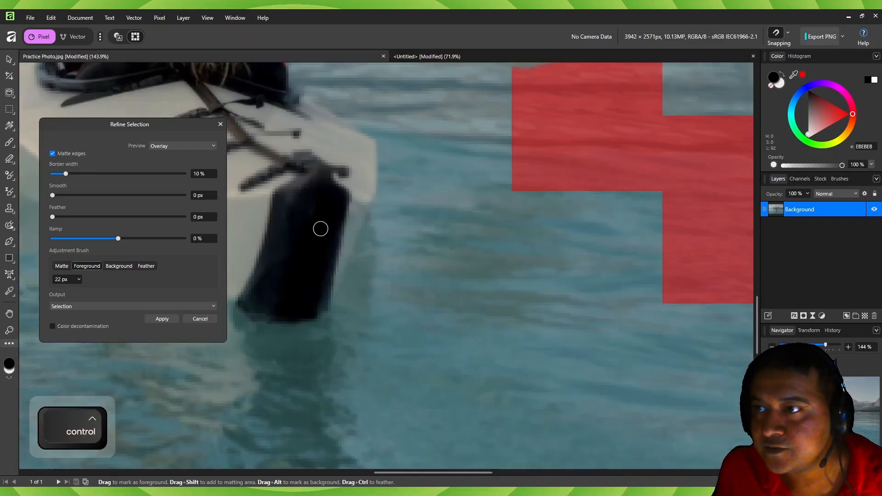
scroll(320, 228, "down", 4)
scroll(261, 204, "up", 8)
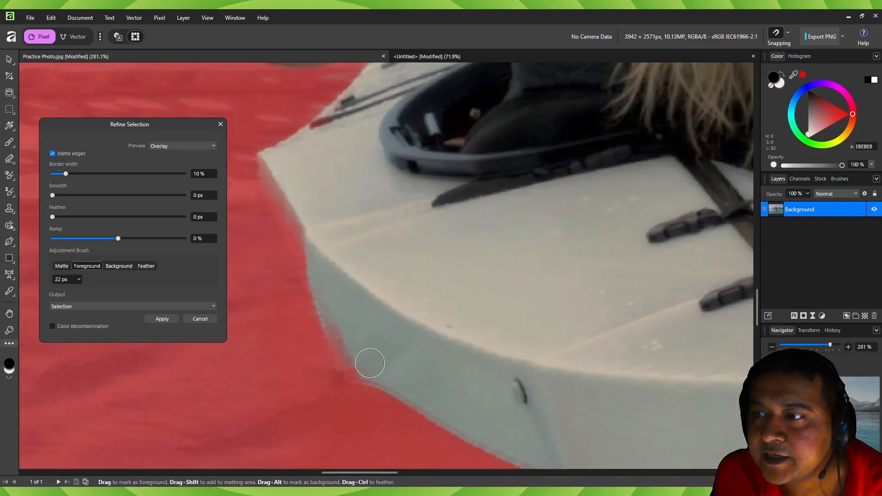
left_click_drag(365, 366, 334, 316)
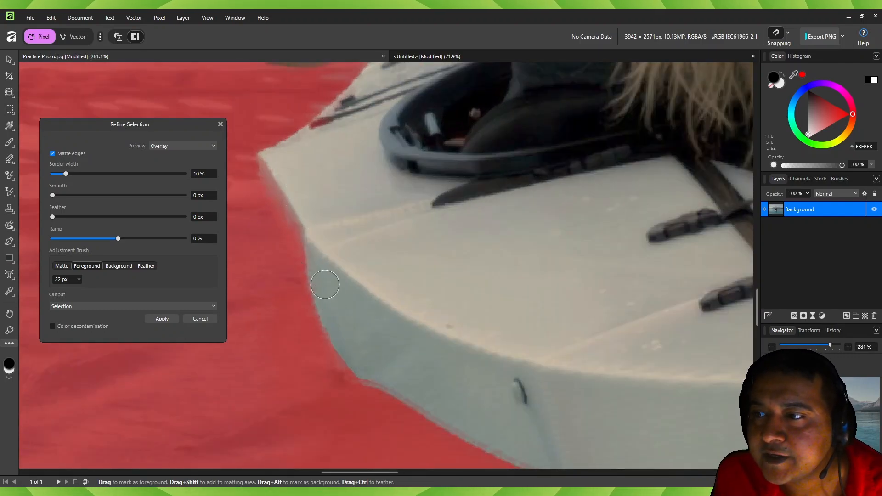
left_click_drag(268, 165, 307, 257)
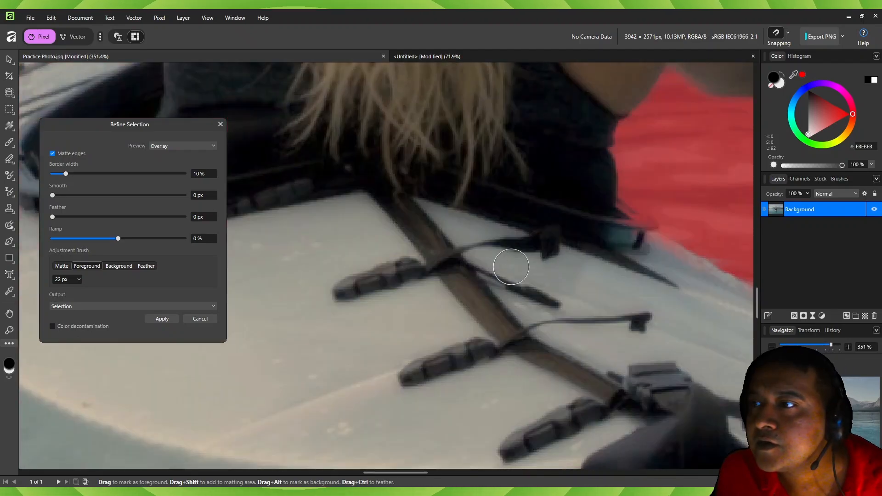
- Paint along the upper edge of the ORU KAYAK paddle blade as foreground with the 22 px adjustment brush
scroll(404, 214, "down", 8)
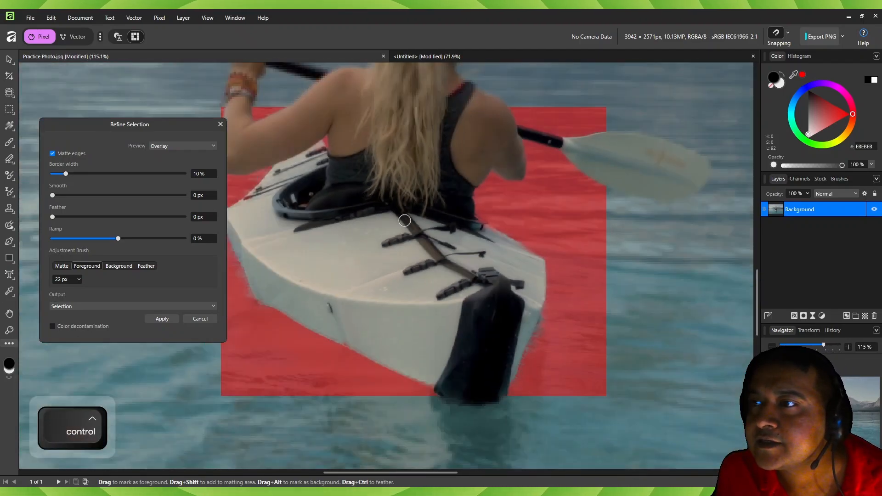
scroll(191, 88, "up", 8)
left_click_drag(191, 88, 476, 280)
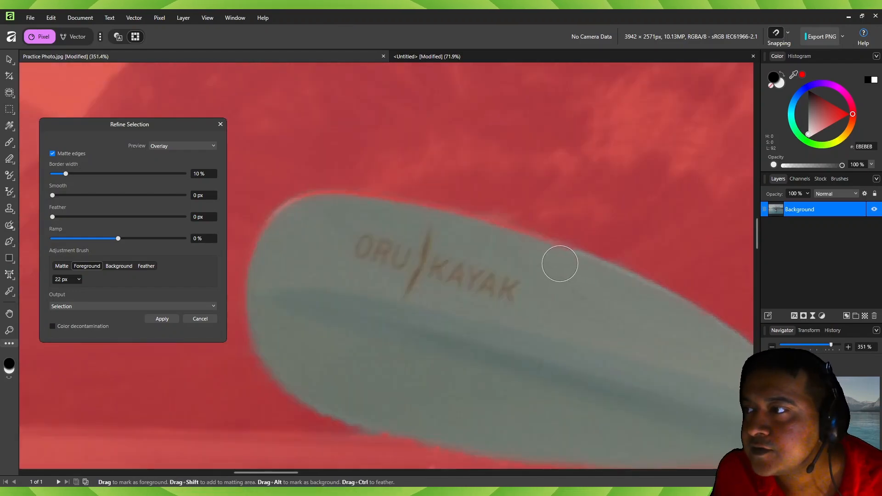
mouse_move(527, 255)
left_mouse_down()
mouse_move(327, 204)
mouse_move(283, 219)
mouse_move(272, 249)
left_mouse_up()
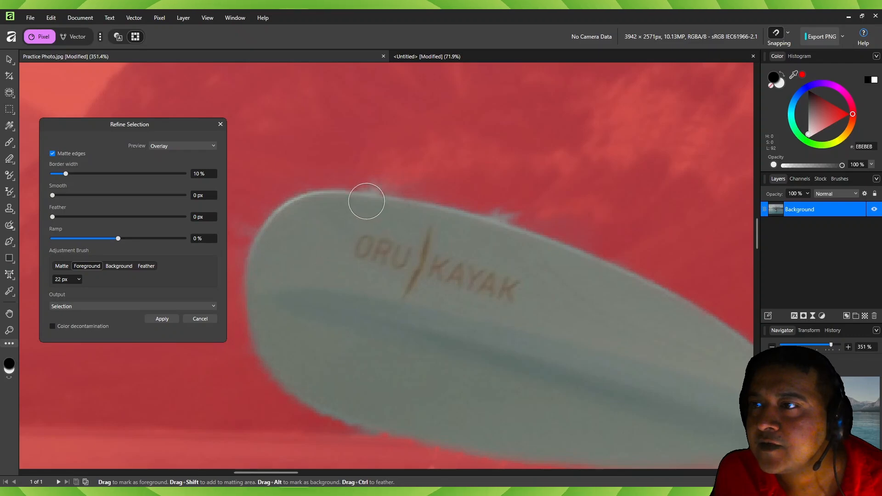
- Mark the spill above the paddle blade's upper edge as background with the 22 px Background adjustment brush
scroll(374, 189, "up", 3)
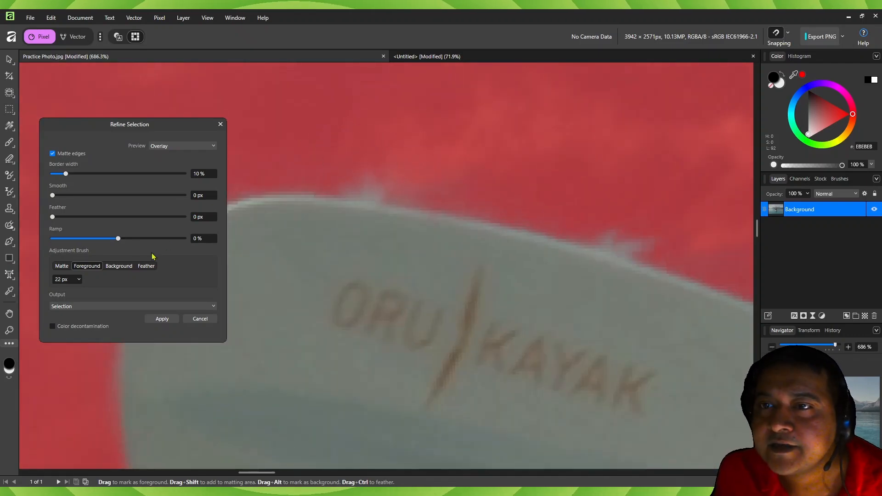
left_click(119, 267)
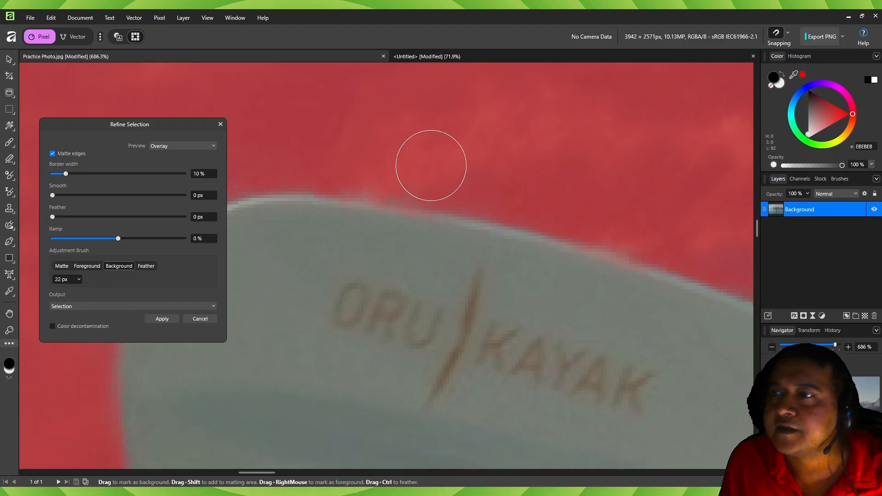
scroll(560, 248, "down", 10)
key("space")
left_click_drag(608, 334, 333, 260)
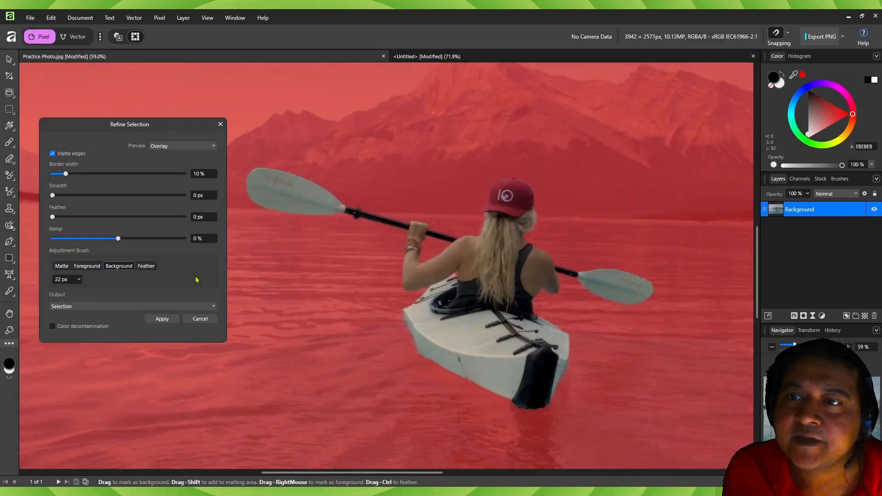
- Raise the border width to 100 % and preview the selection edges as Black matte
left_click_drag(66, 175, 189, 178)
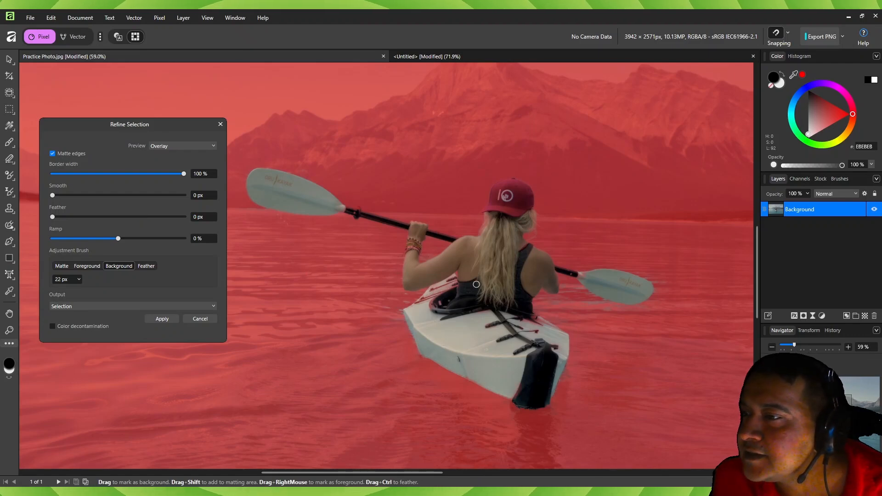
left_click(175, 147)
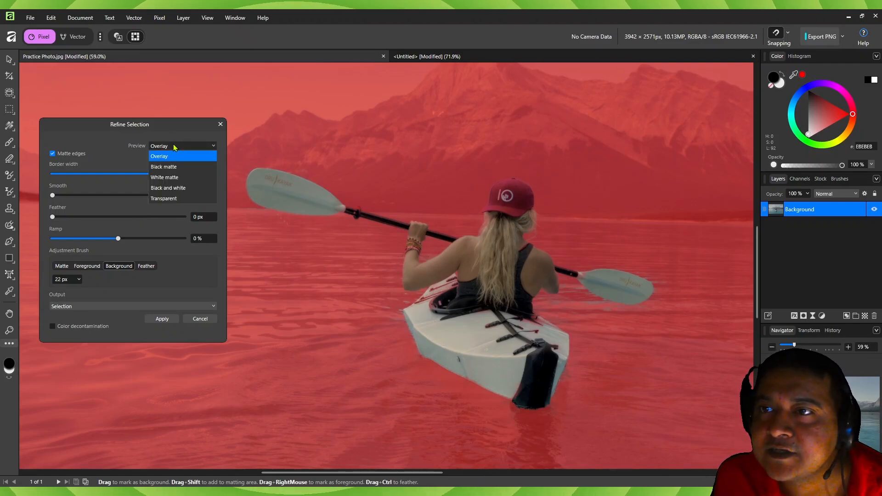
left_click(165, 167)
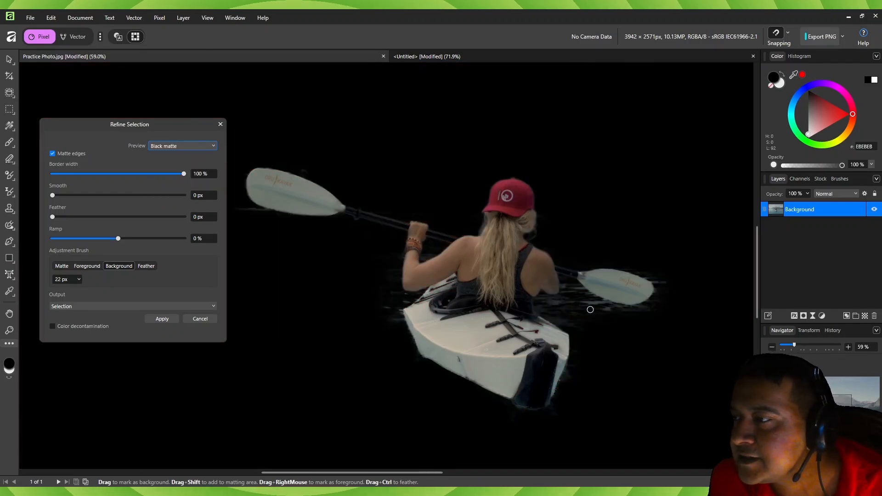
scroll(640, 311, "up", 3, "ctrl")
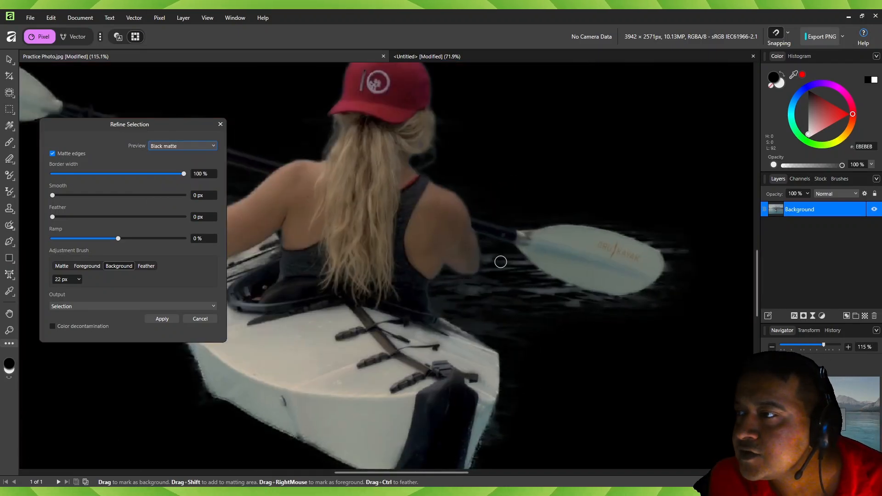
- Set the selection's border width to 0 %, smooth to 7.3 px and feather to 1.7 px
left_click_drag(183, 174, 61, 174)
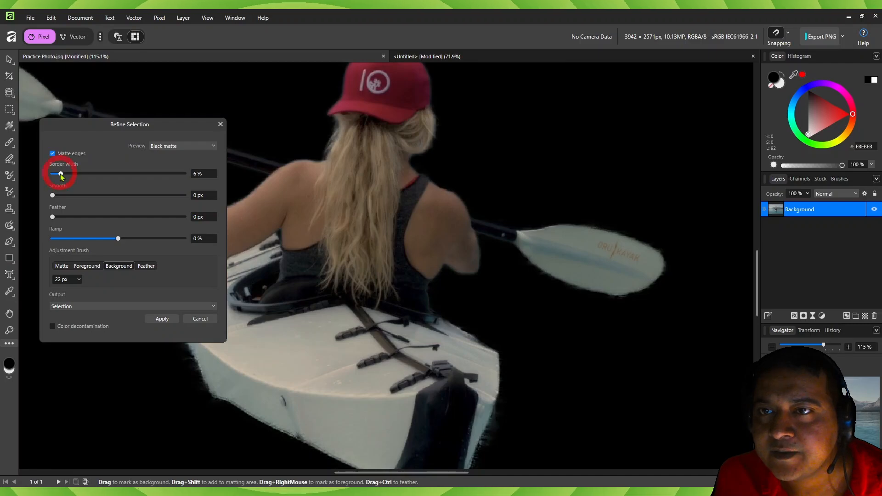
left_click_drag(60, 175, 49, 177)
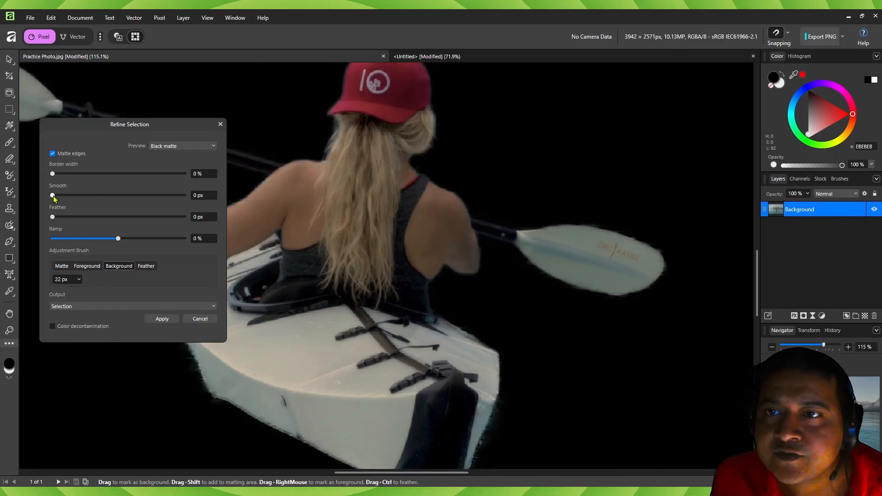
left_click_drag(53, 195, 57, 196)
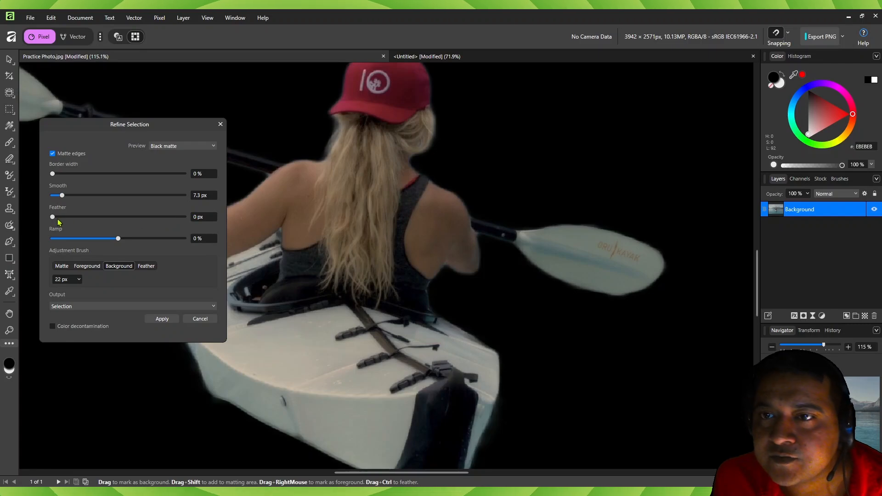
left_click_drag(53, 217, 66, 217)
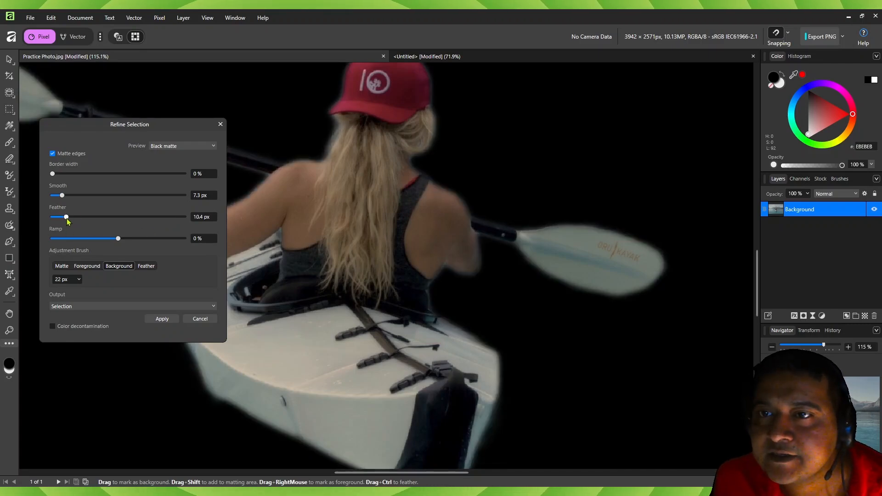
left_click_drag(59, 217, 54, 217)
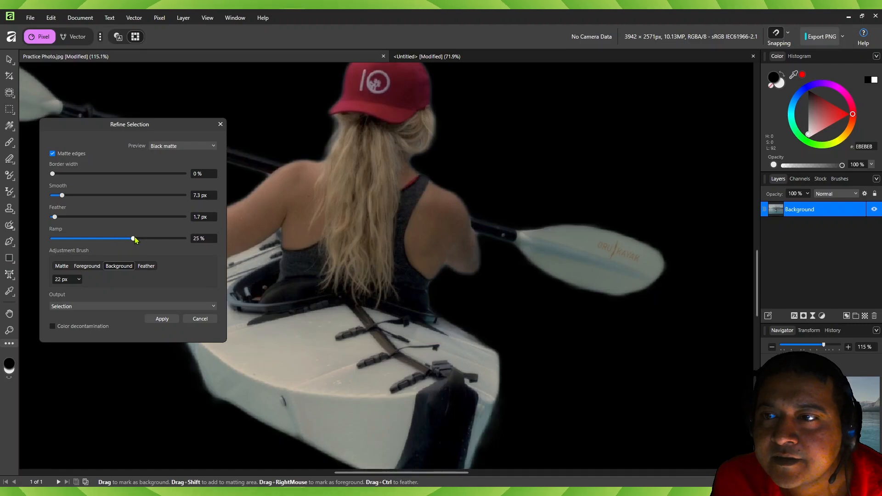
- Try positive and negative ramp values on the selection edge and return the ramp to 0 %
left_click_drag(134, 238, 190, 238)
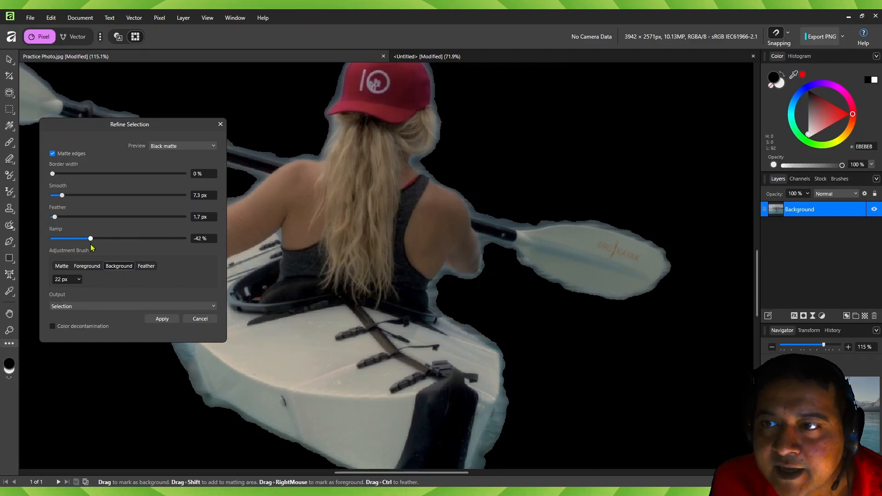
left_click_drag(90, 244, 52, 244)
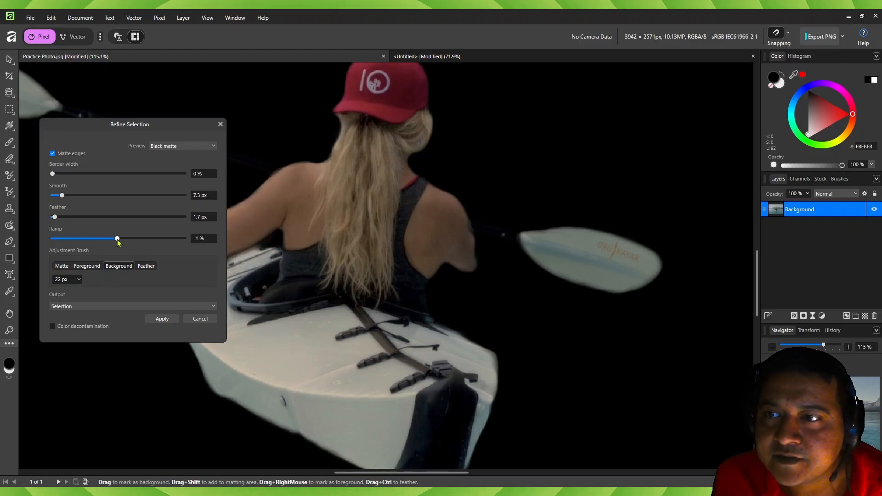
left_click_drag(117, 239, 118, 240)
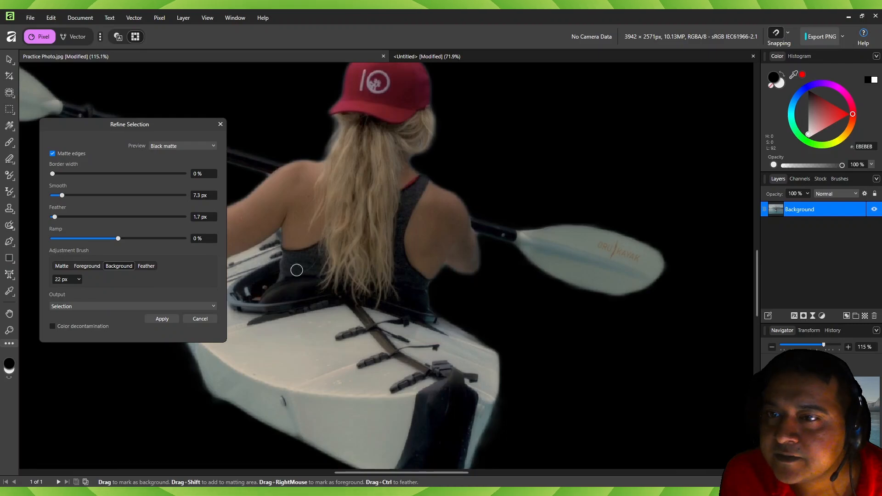
- Keep the refinement output as Selection and apply the refined edges
left_click(103, 308)
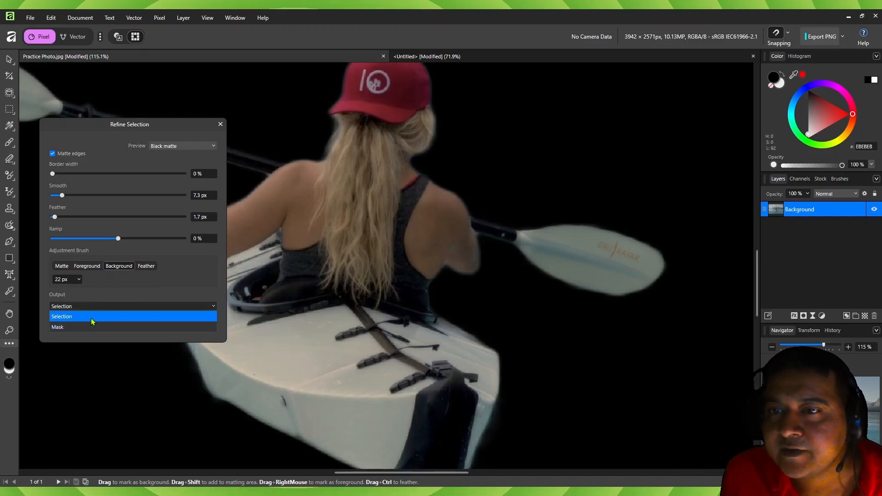
left_click(91, 317)
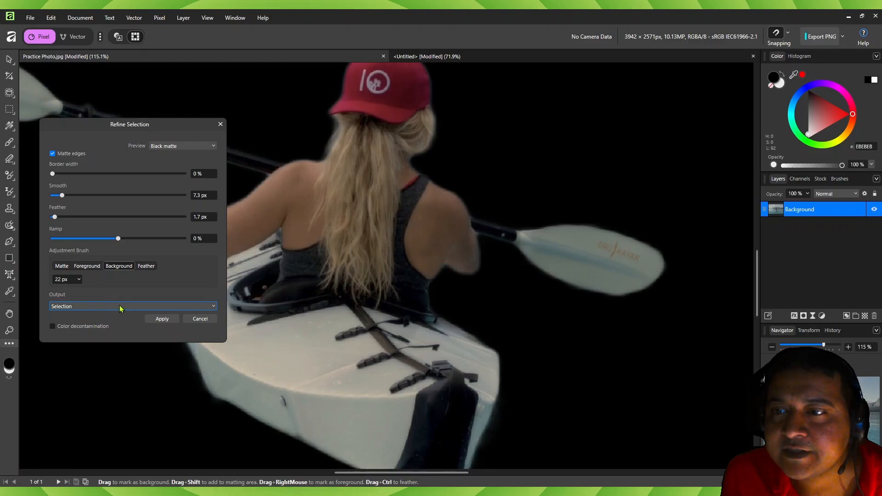
left_click(160, 319)
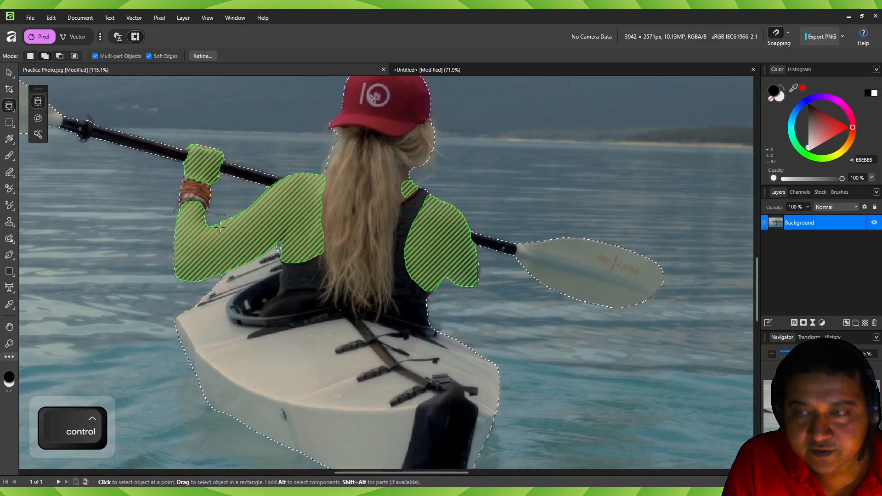
- Add a Brightness / Contrast adjustment to the selected kayaker and kayak with brightness at 41 %
key("ctrl+0")
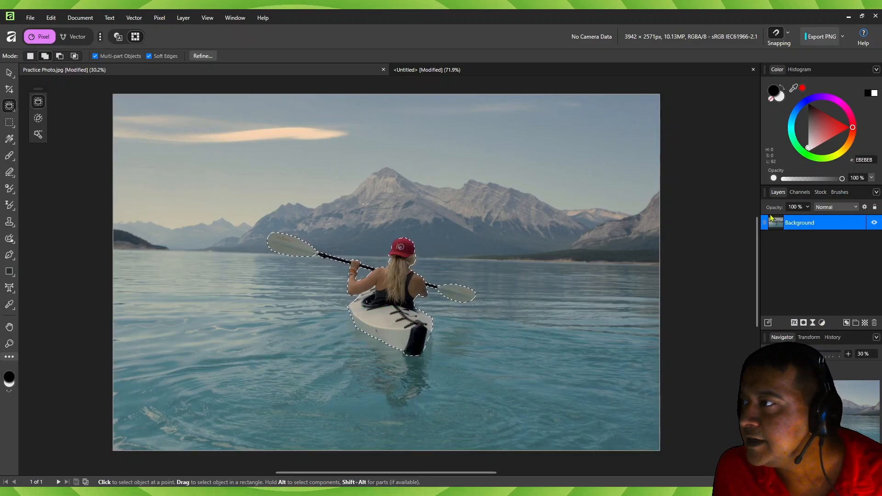
left_click(822, 323)
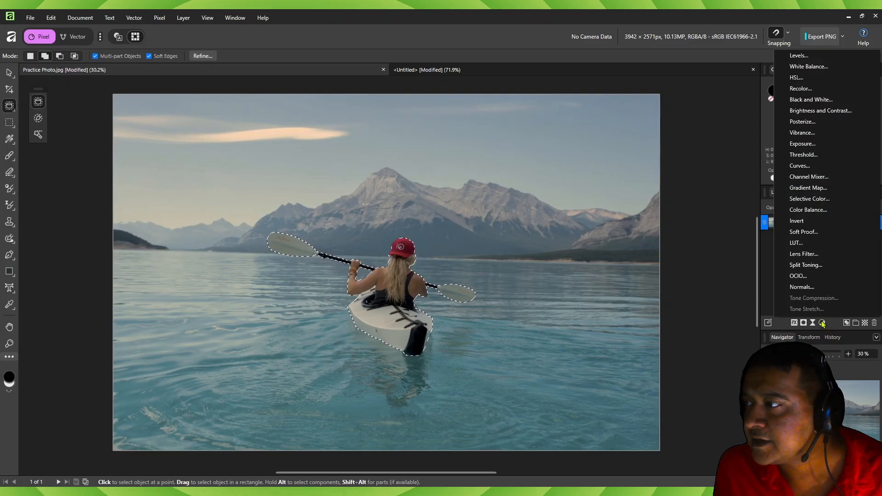
left_click(804, 113)
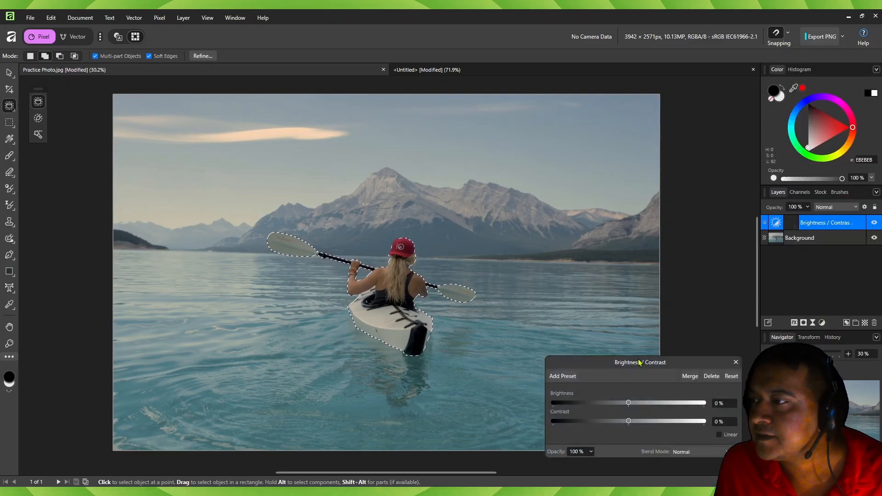
left_click_drag(639, 362, 134, 149)
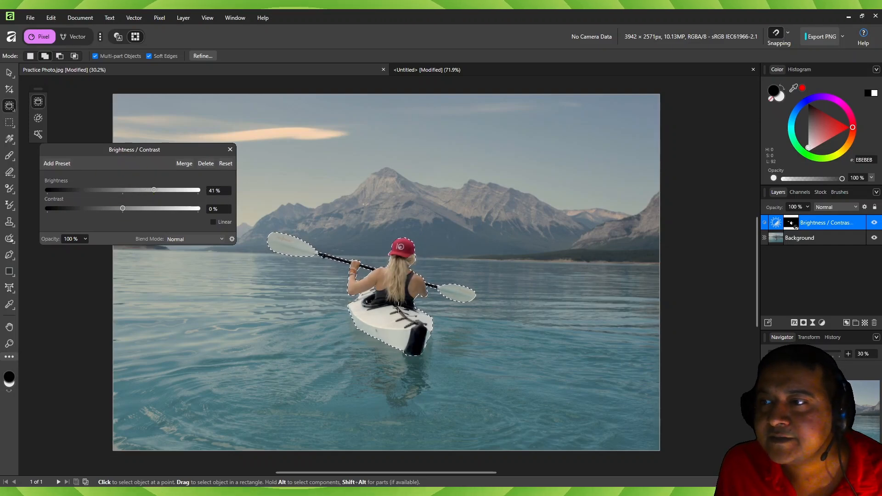
left_click(230, 149)
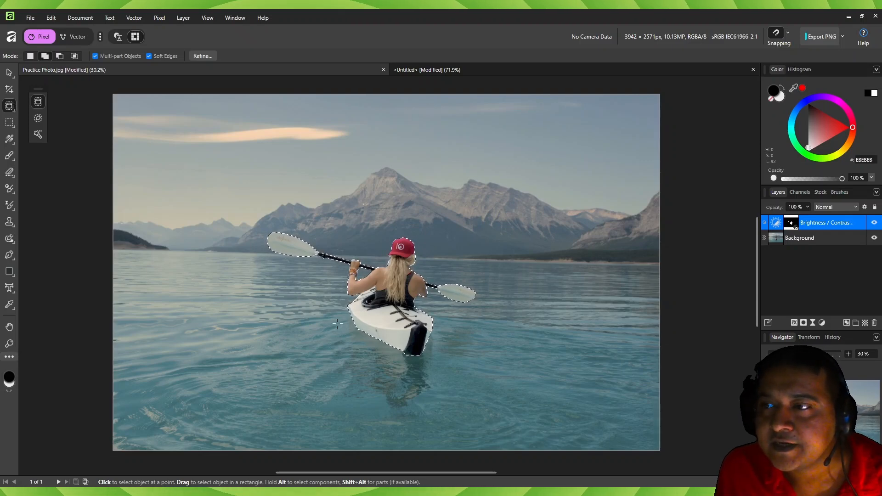
- Invert the pixel selection so it covers everything except the kayaker, kayak and paddle
left_click(157, 18)
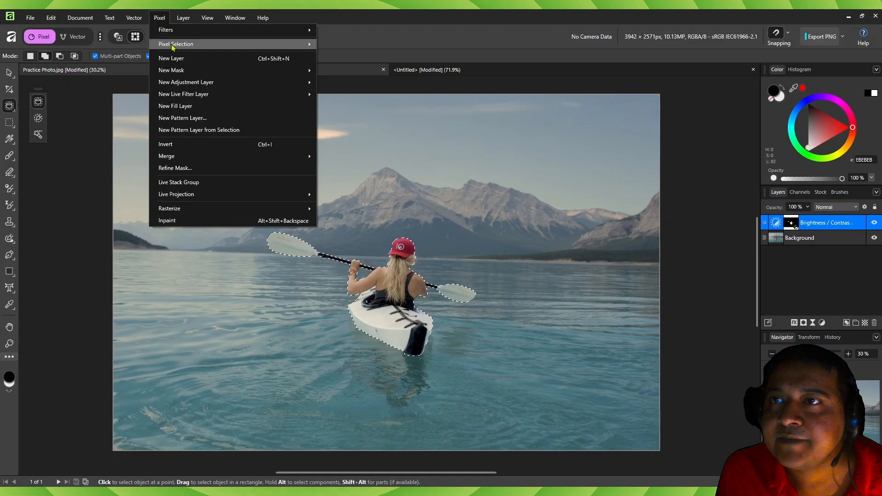
mouse_move(173, 47)
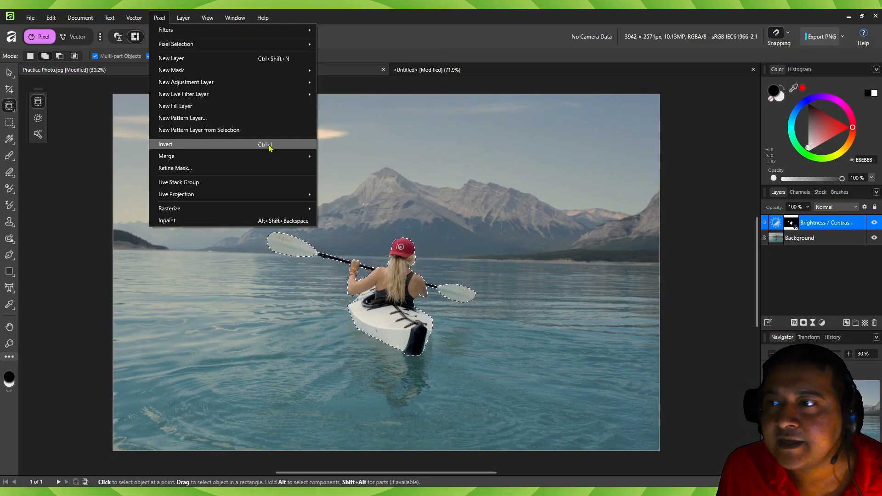
mouse_move(301, 46)
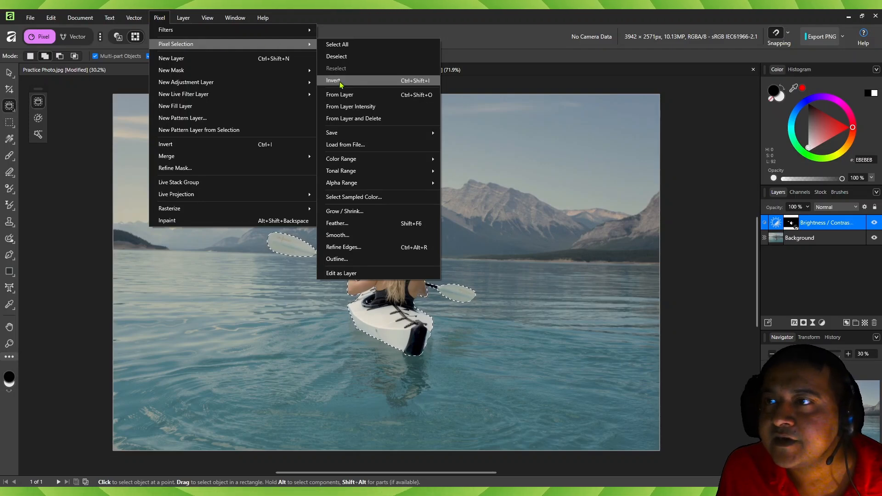
left_click(418, 84)
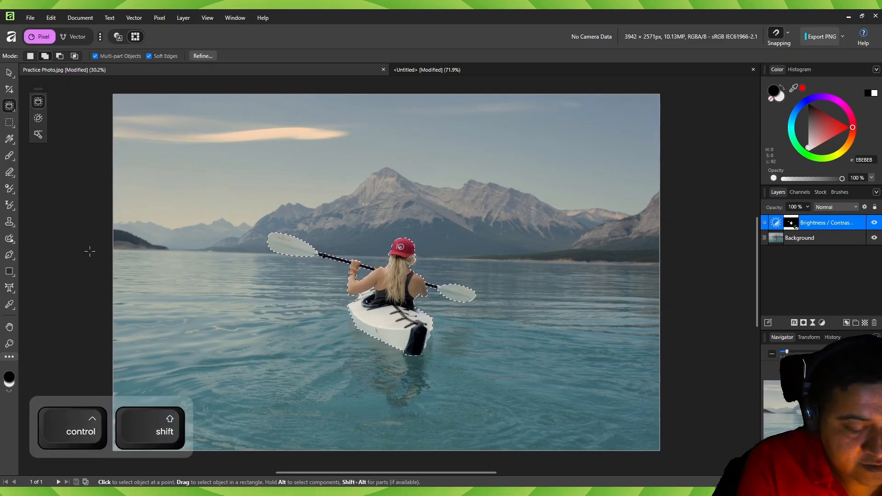
key("ctrl+shift+i")
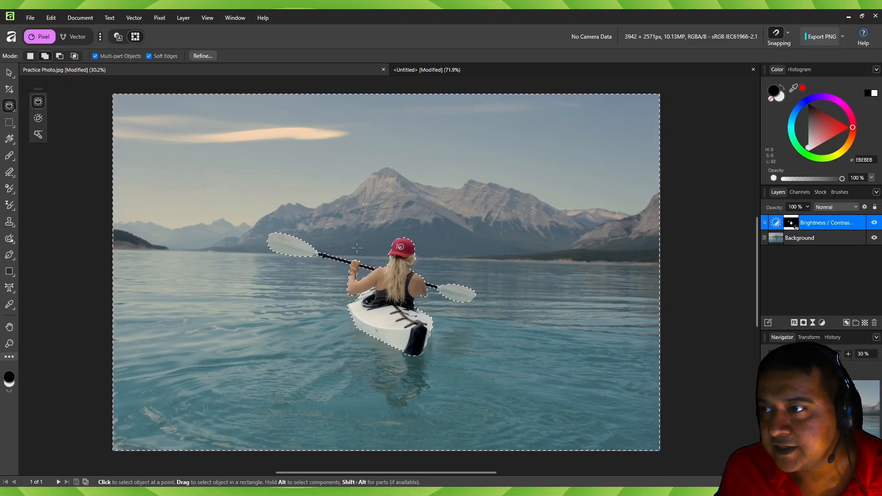
- Add a second Brightness / Contrast adjustment to the selected surroundings with brightness at -75 %
left_click(823, 324)
left_click(812, 111)
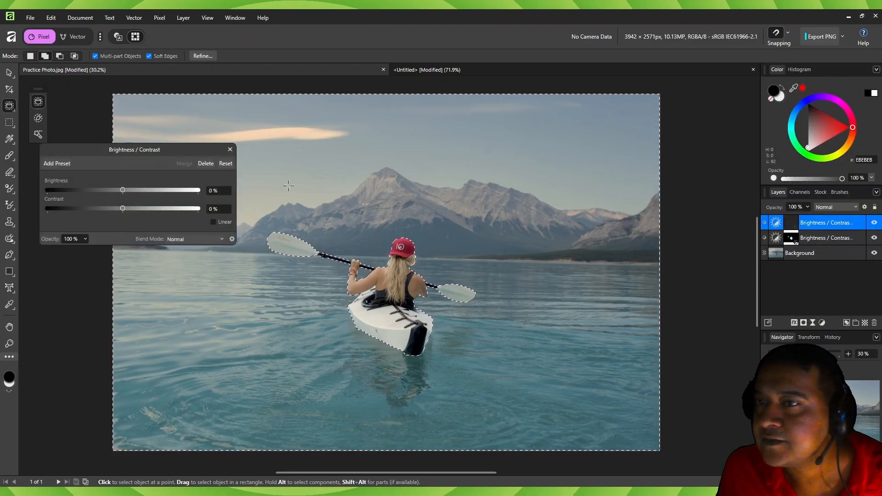
left_click_drag(122, 189, 66, 190)
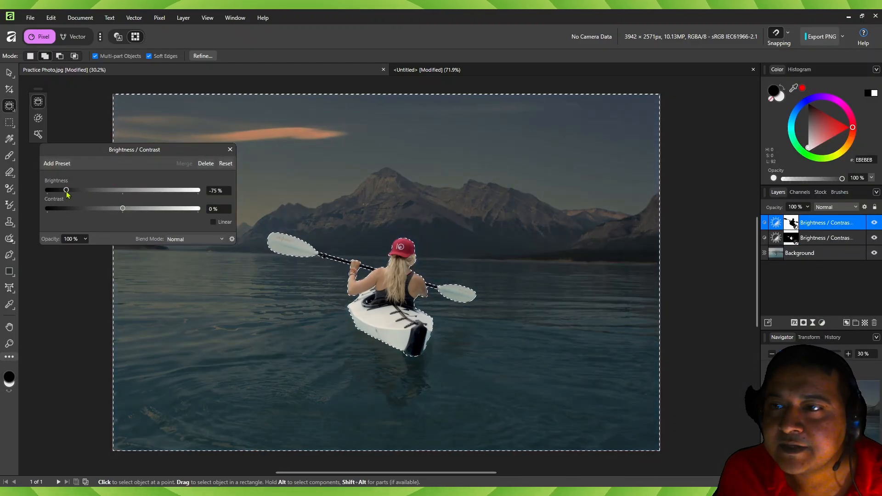
left_click(230, 149)
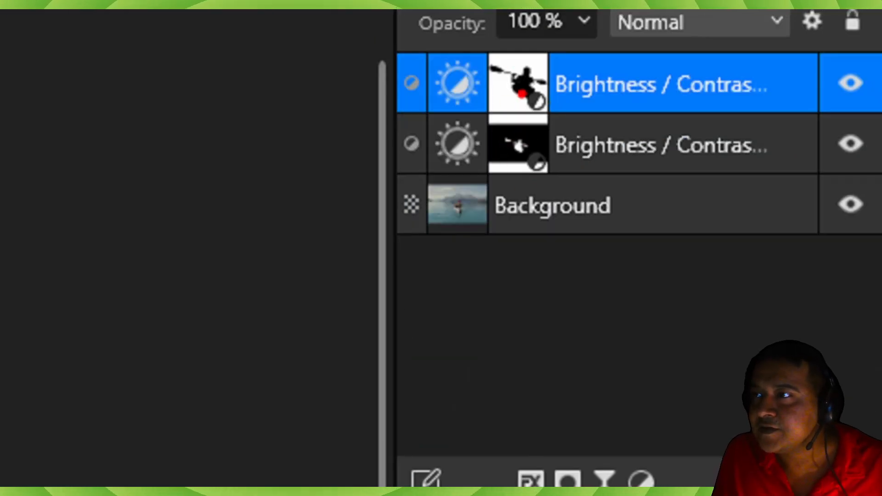
mouse_move(553, 124)
left_mouse_down()
mouse_move(511, 117)
mouse_move(483, 128)
mouse_move(482, 165)
mouse_move(561, 152)
mouse_move(558, 131)
left_mouse_up()
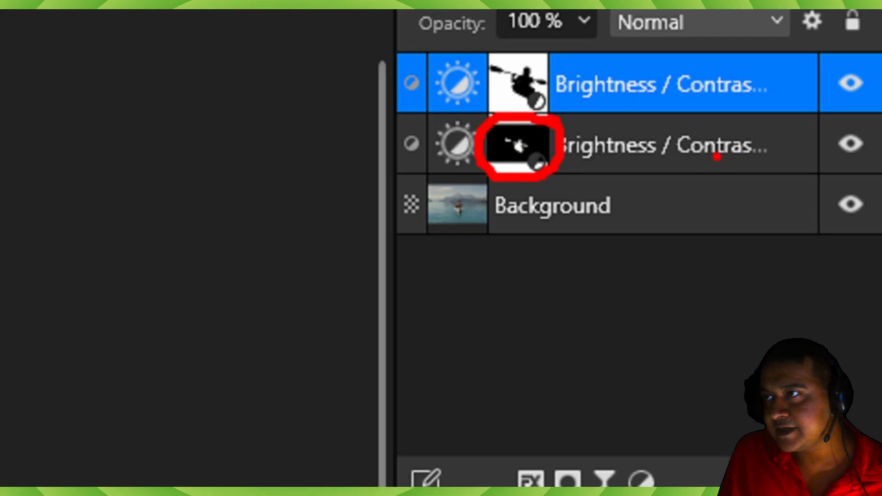
mouse_move(498, 100)
left_mouse_down()
mouse_move(559, 101)
mouse_move(556, 86)
mouse_move(510, 60)
mouse_move(500, 85)
left_mouse_up()
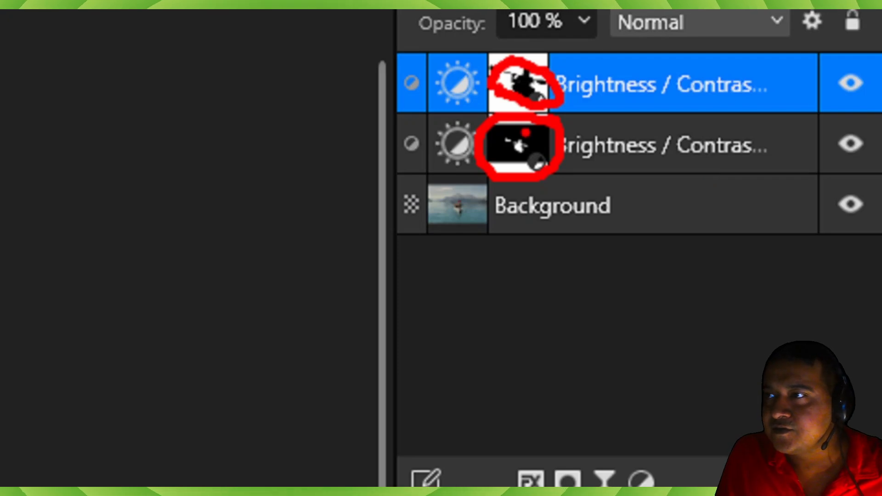
key("ctrl+1")
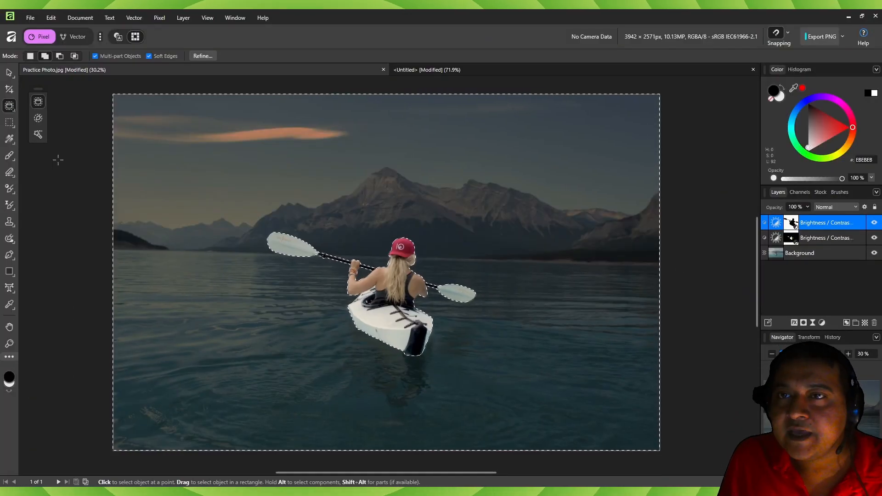
- Switch to the Move Tool, deselect the top adjustment layer and clear the pixel selection
key("v")
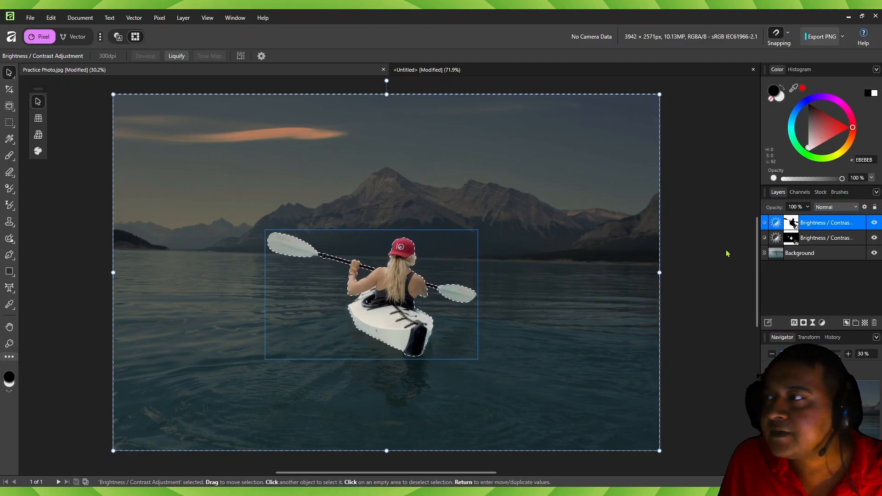
left_click(822, 323)
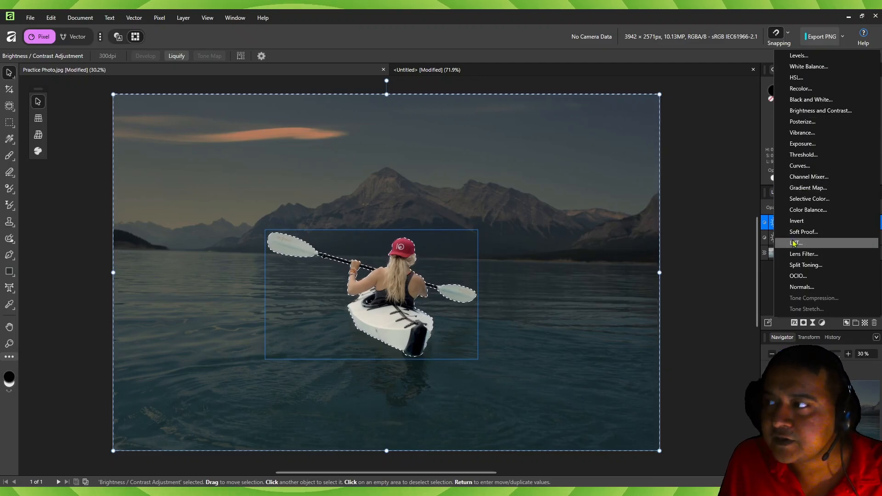
left_click(734, 305)
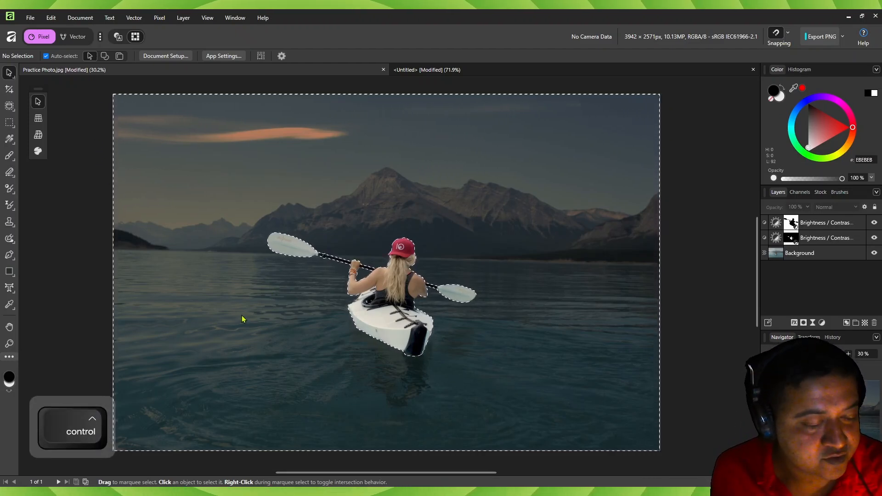
key("ctrl+d")
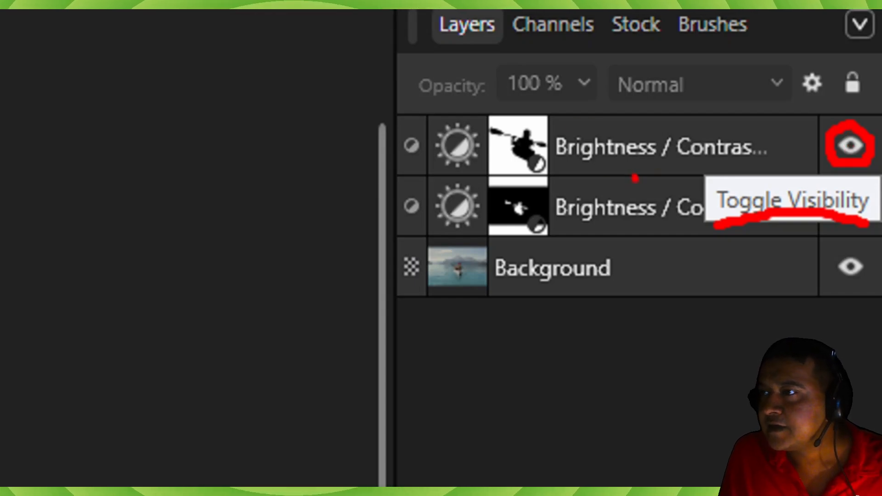
- Toggle the visibility of the upper Brightness / Contrast adjustment off and on to compare its effect on the surroundings
key("ctrl+1")
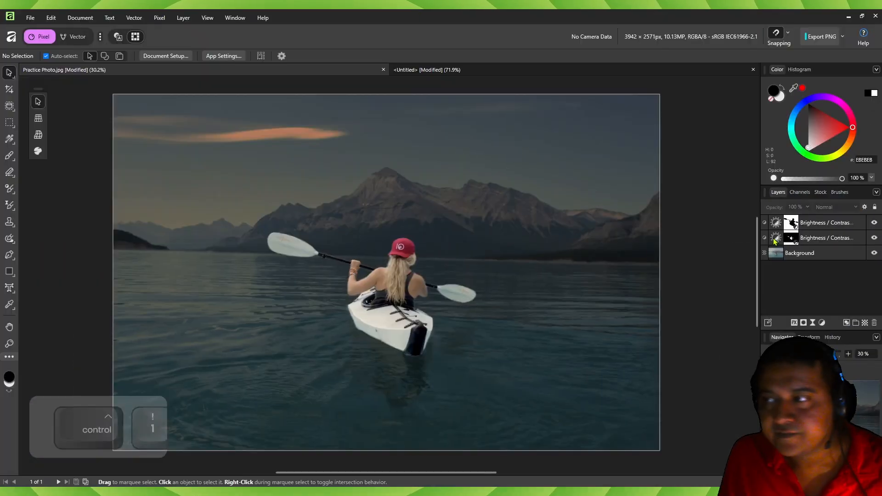
left_click(875, 224)
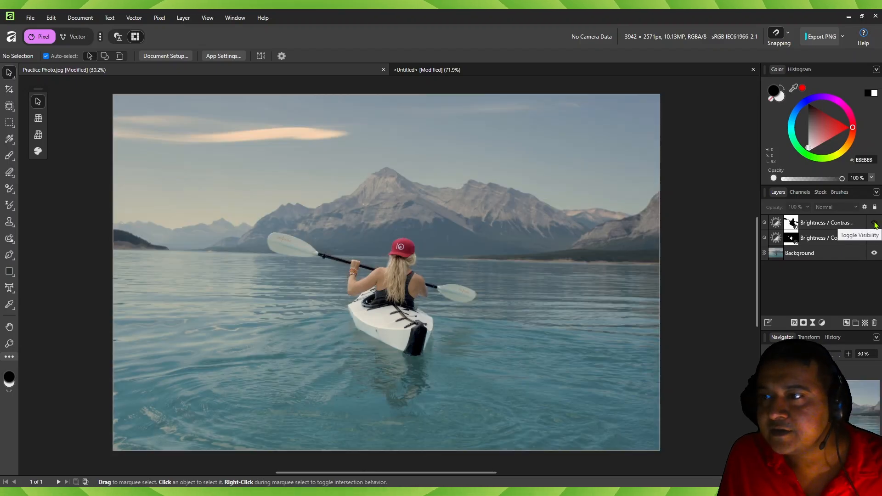
left_click(875, 224)
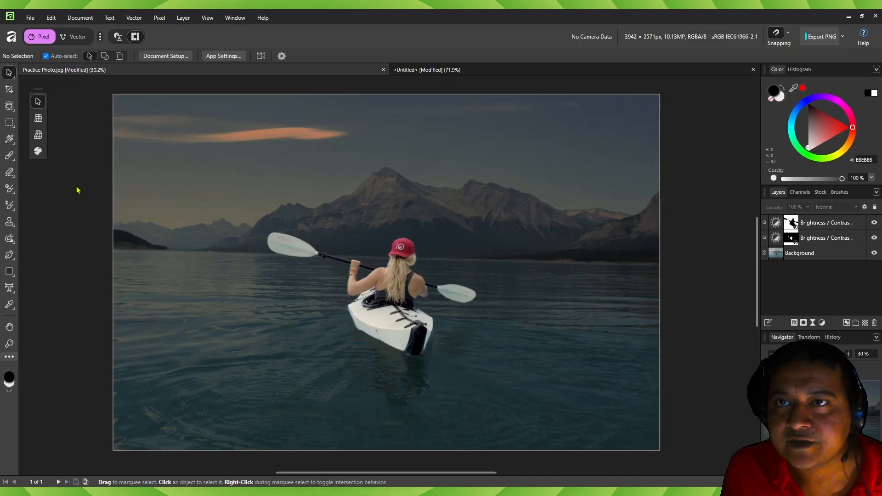
- Delete both Brightness / Contrast adjustment layers, keeping only the Background layer
left_click(823, 238)
left_click(875, 323)
left_click(874, 323)
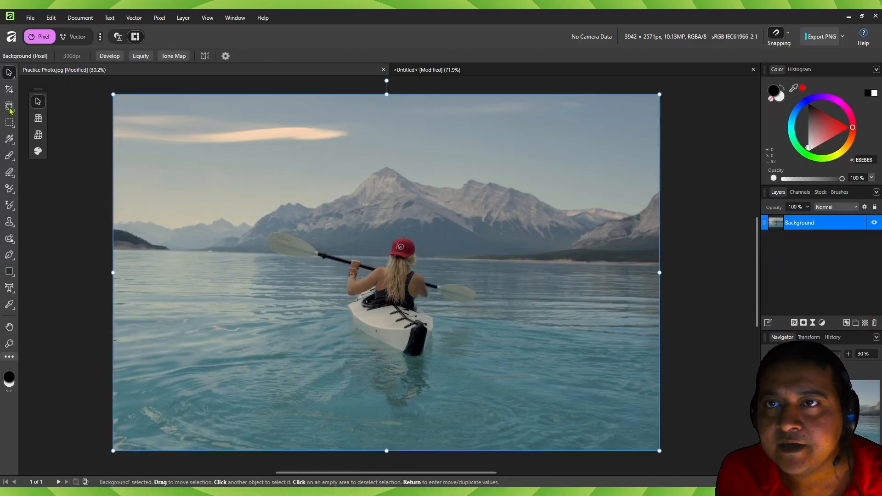
- Select the kayaker, the kayak and the whole paddle with the Object Selection Tool
left_click(10, 107)
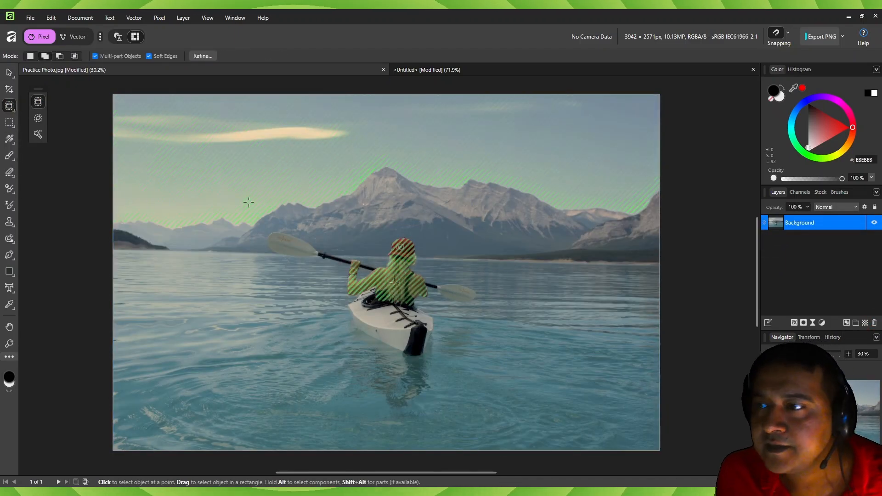
left_click(360, 311)
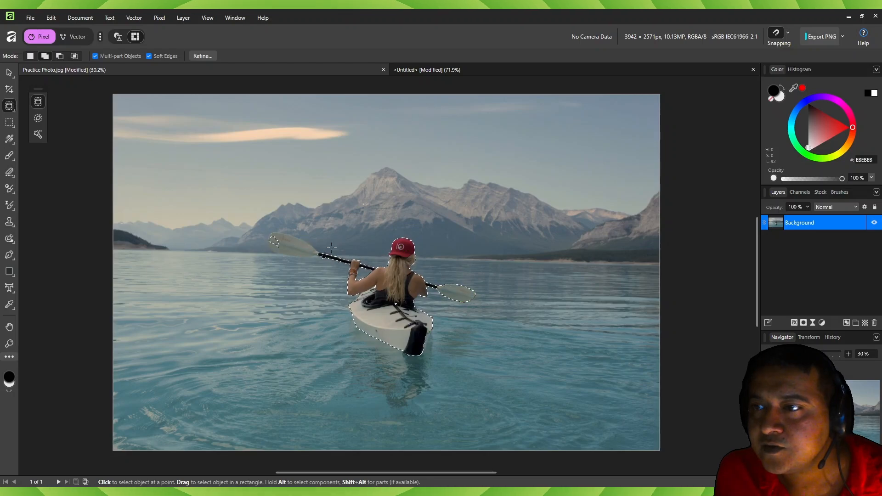
left_click(331, 248)
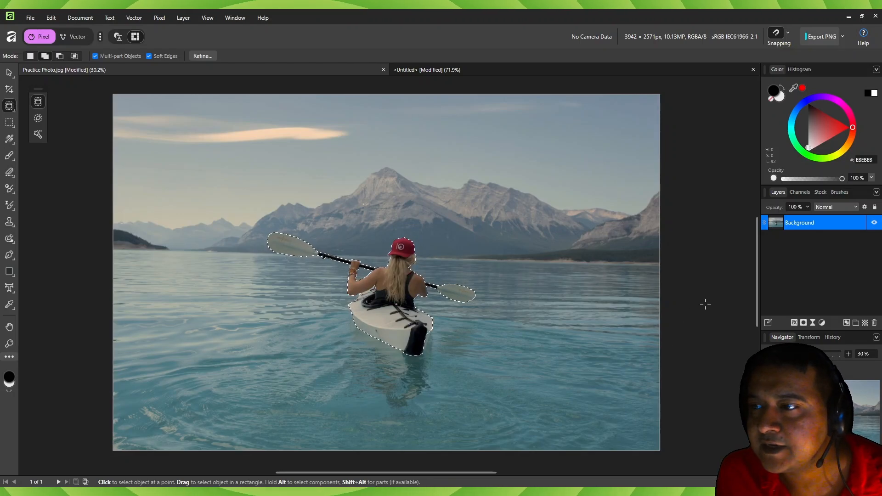
- Refine the selection by painting the kayak's stern edge as Foreground with the 22 px brush, and apply it with Selection output
left_click(202, 56)
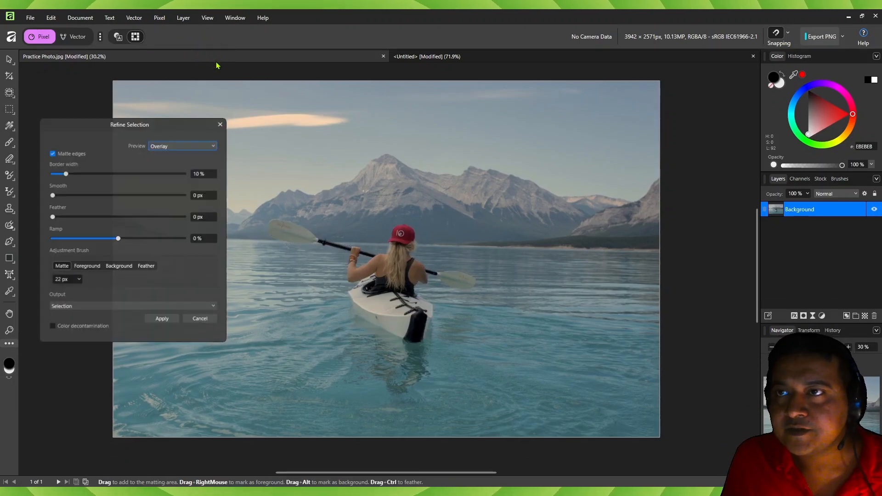
left_click(87, 268)
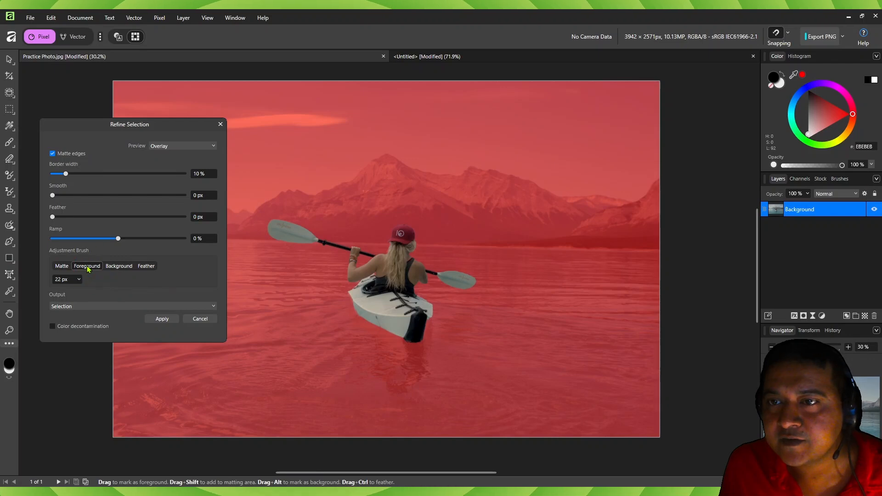
scroll(437, 331, "up", 7)
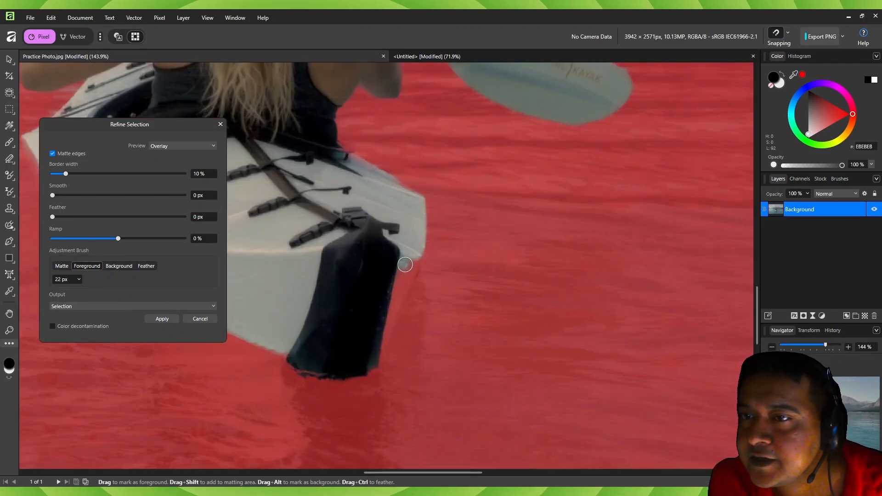
left_click_drag(402, 265, 384, 323)
scroll(395, 274, "down", 7)
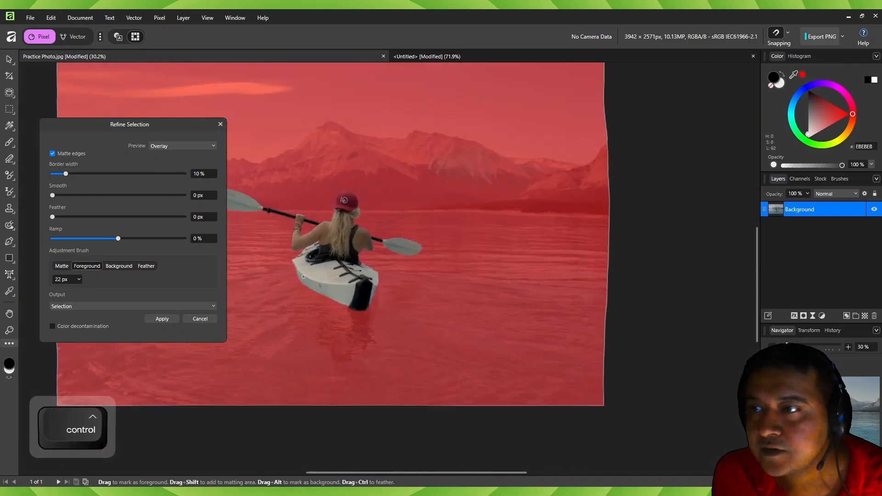
scroll(333, 199, "up", 7)
scroll(333, 198, "down", 7)
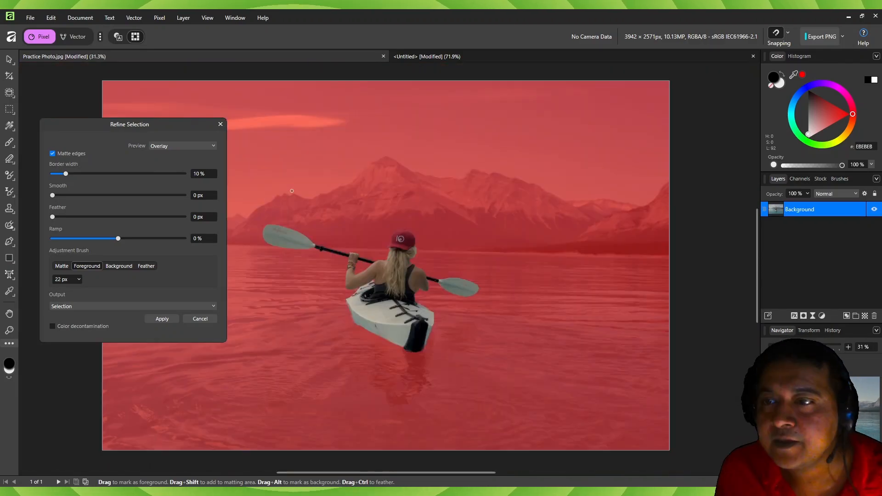
left_click(162, 319)
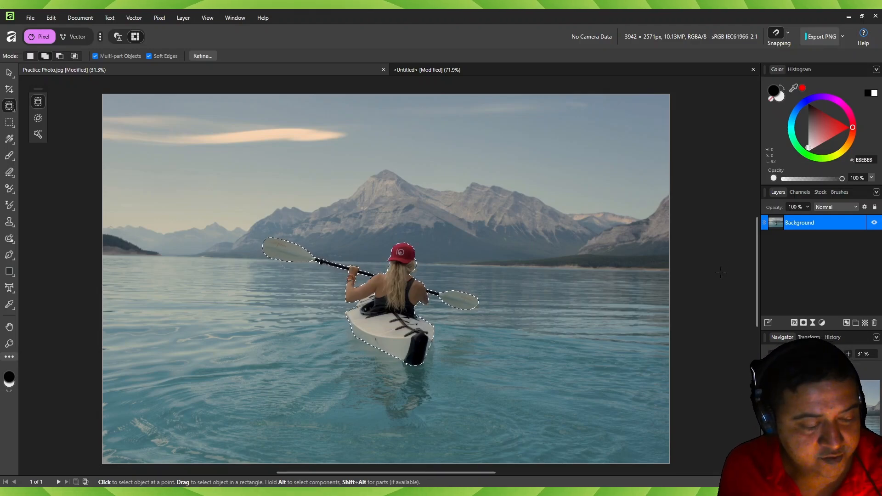
- Copy and paste the selected kayaker onto a new layer, move the copy beside the original on its left, and deselect everything
key("ctrl+c")
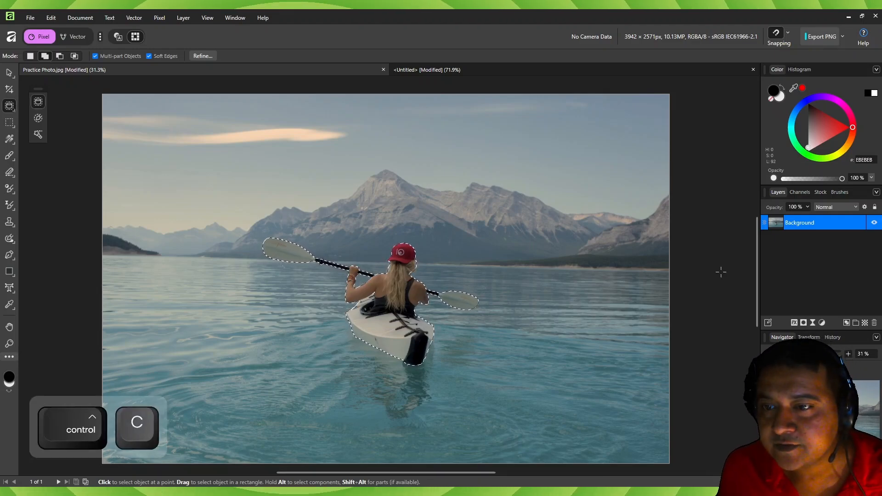
key("ctrl+v")
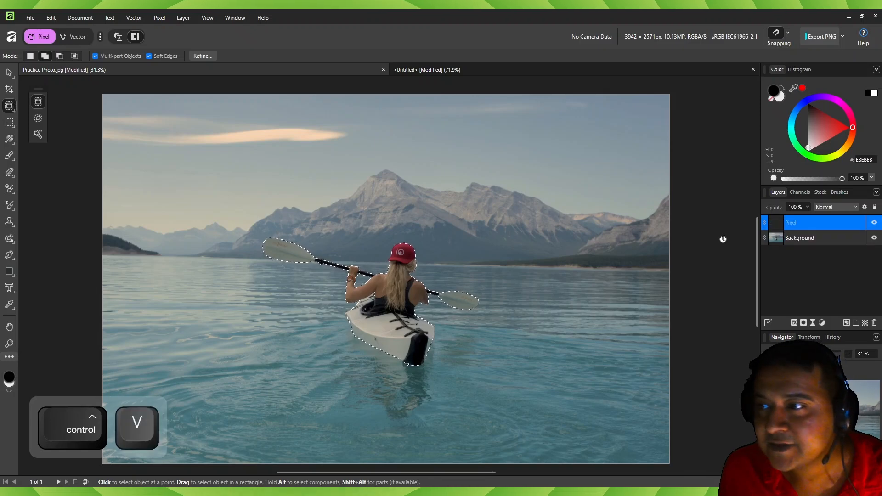
left_click(9, 74)
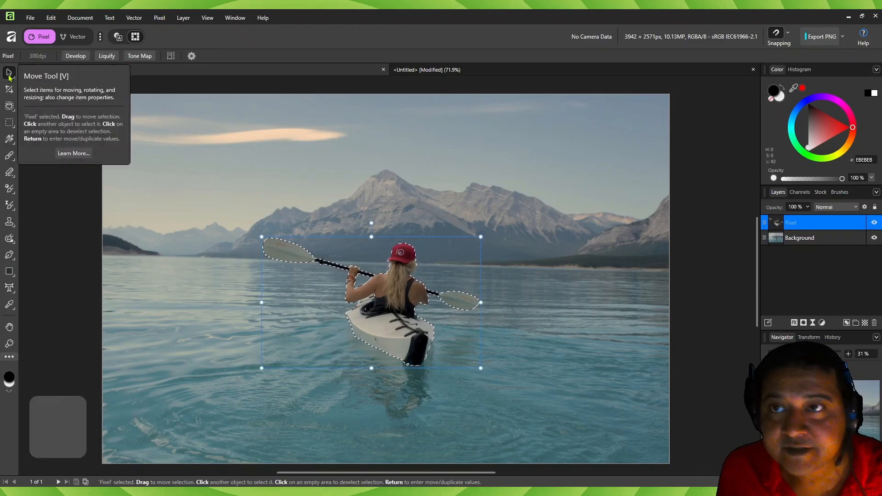
key("v")
left_click_drag(328, 290, 184, 295)
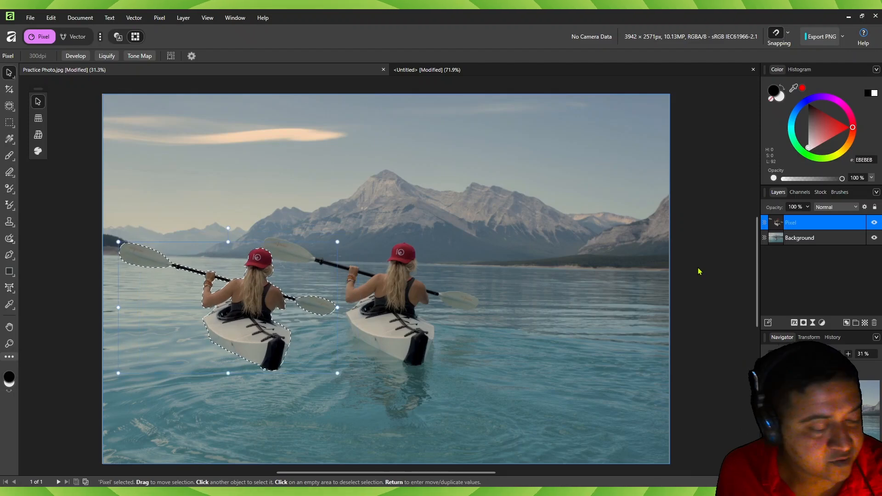
key("ctrl+d")
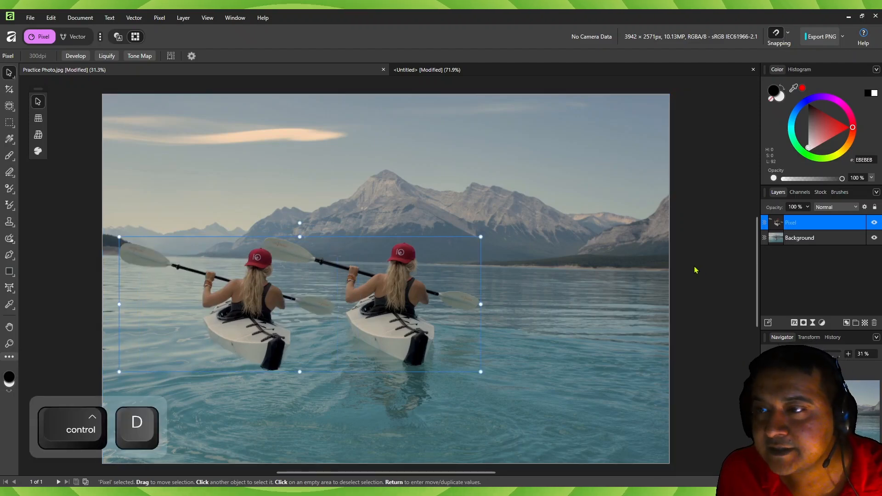
left_click(695, 270)
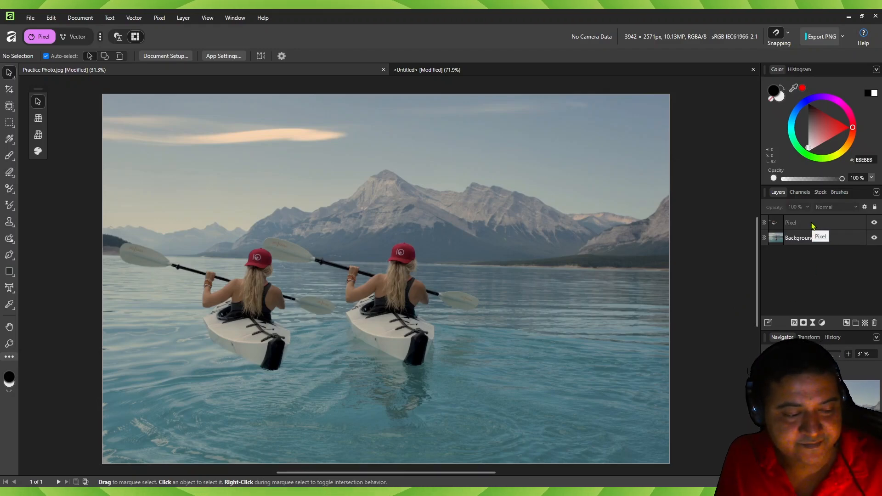
key("ctrl+i")
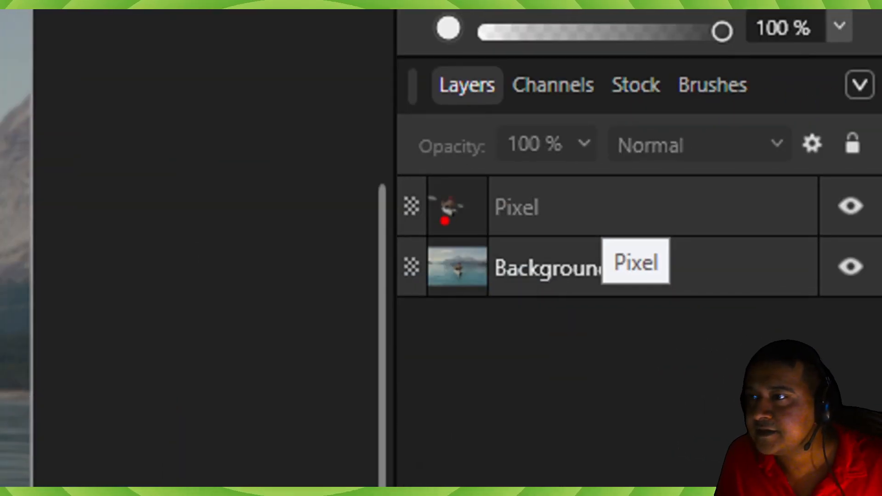
left_click_drag(430, 226, 544, 221)
left_click_drag(543, 188, 423, 185)
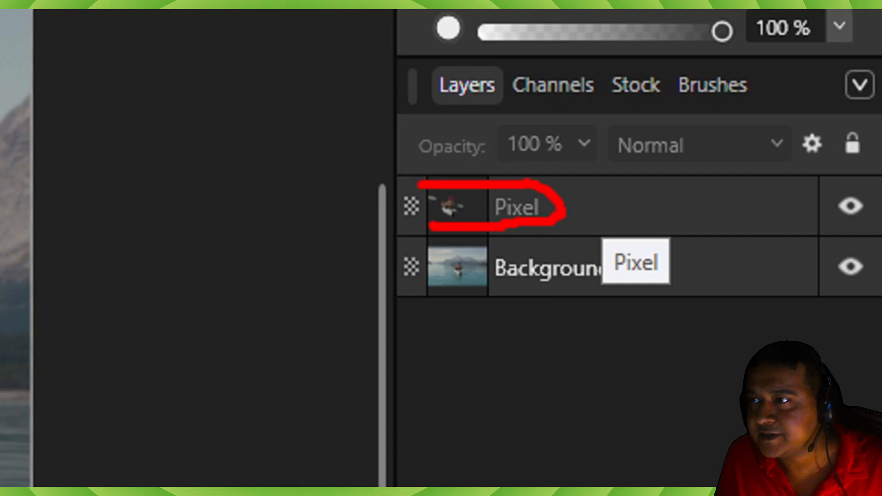
- Delete the Pixel layer holding the pasted kayaker copy
key("Escape")
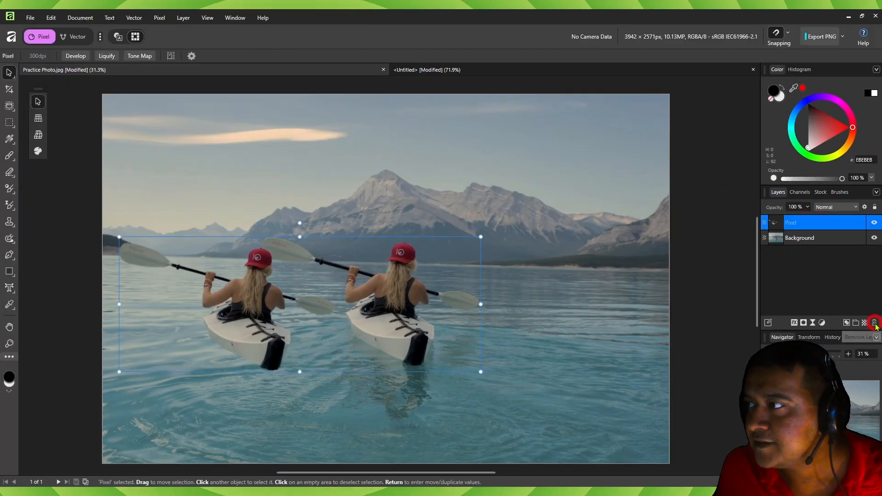
left_click(874, 323)
- Select the kayaker, kayak and paddle with the Object Selection Tool and duplicate the selected area onto its own layer
left_click(9, 106)
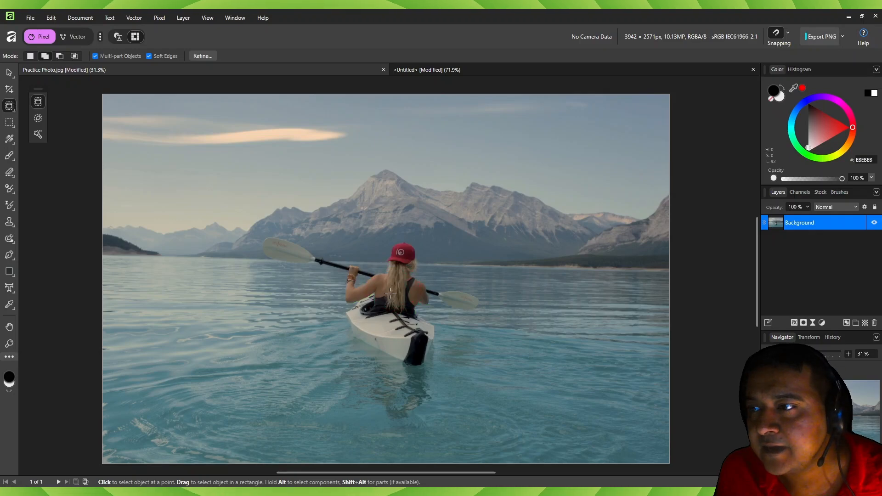
left_click(390, 332)
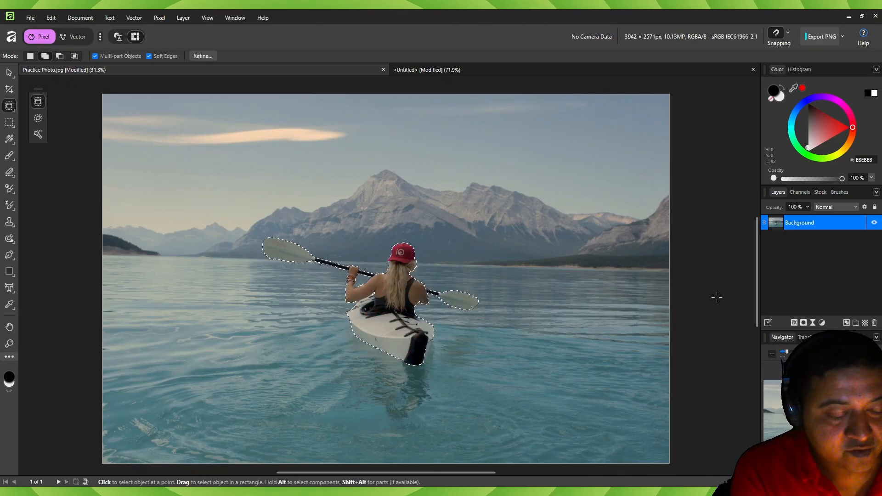
key("ctrl+j")
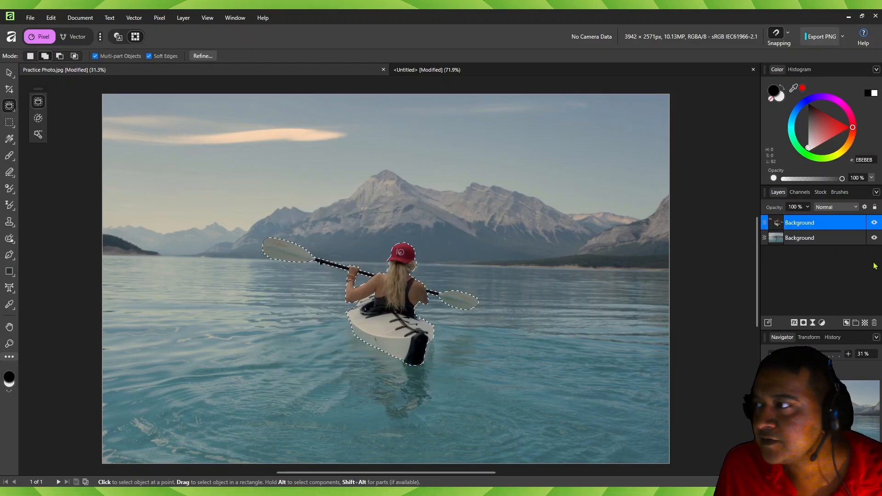
- Hide the original Background layer so only the cut-out kayaker shows, and clear the pixel selection
left_click(874, 237)
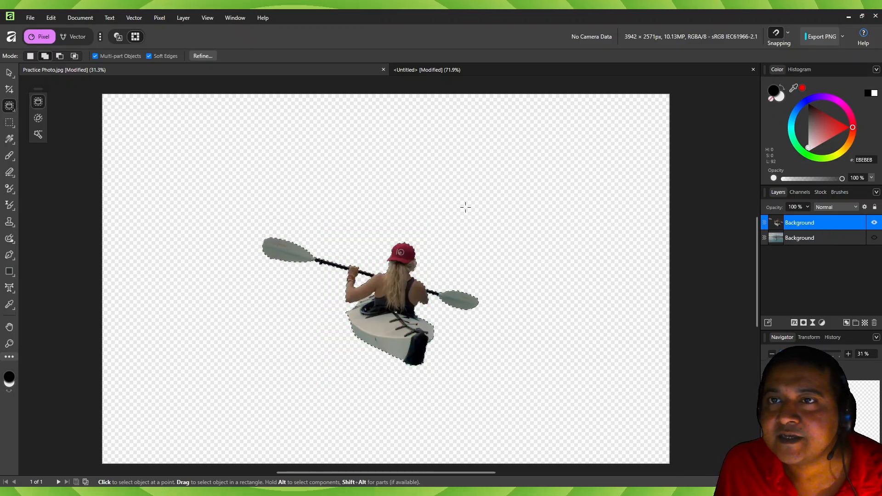
left_click(874, 223)
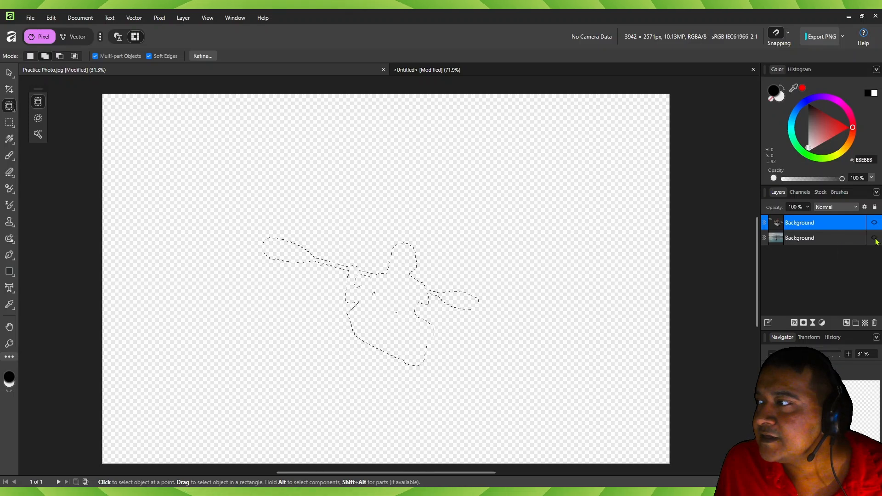
left_click(874, 223)
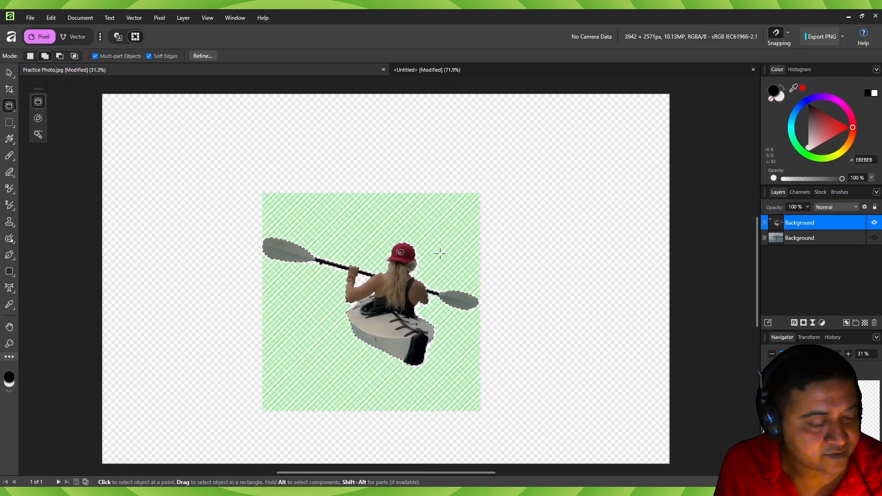
key("ctrl+d")
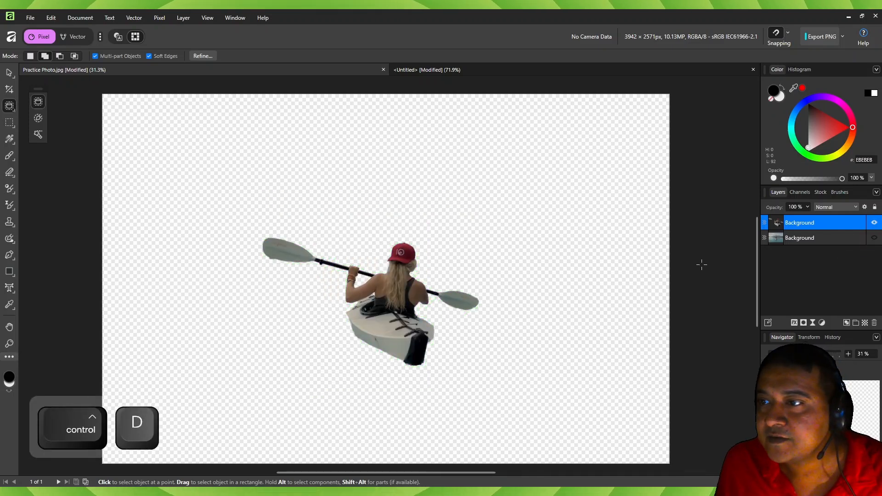
- Toggle the original Background layer's visibility to compare the isolated kayaker with the full photo, leaving the layer shown
left_click(874, 237)
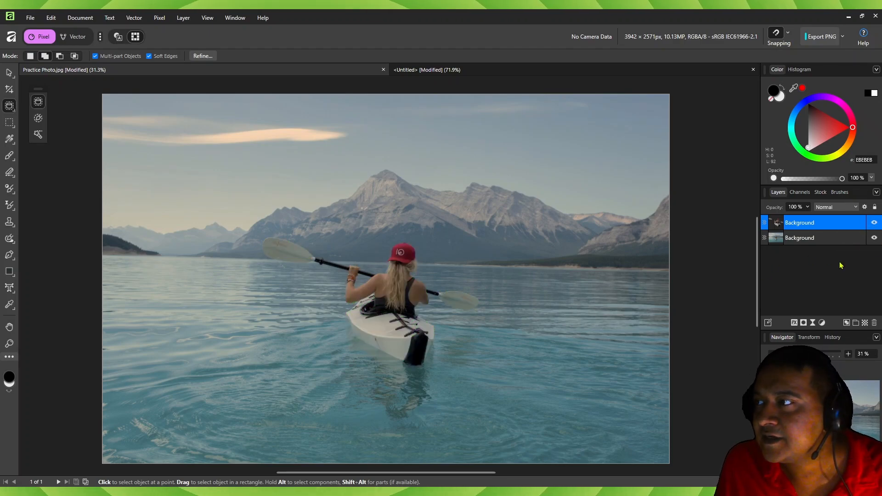
left_click(874, 237)
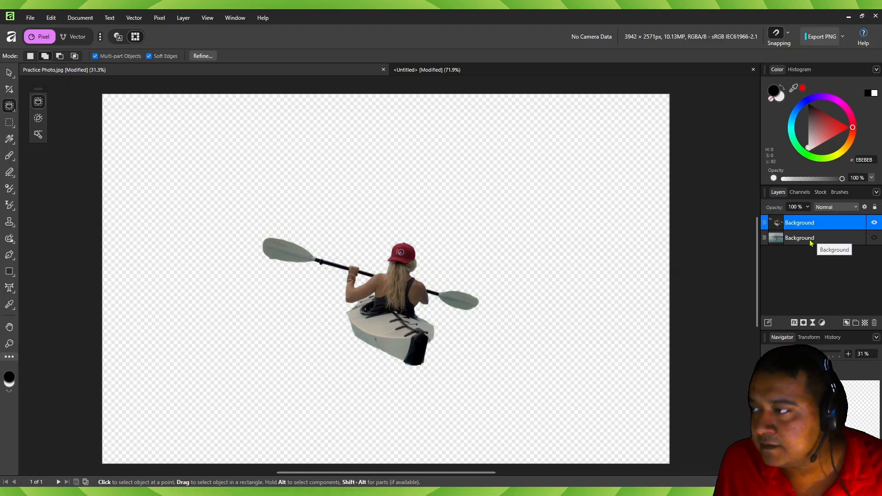
left_click(874, 238)
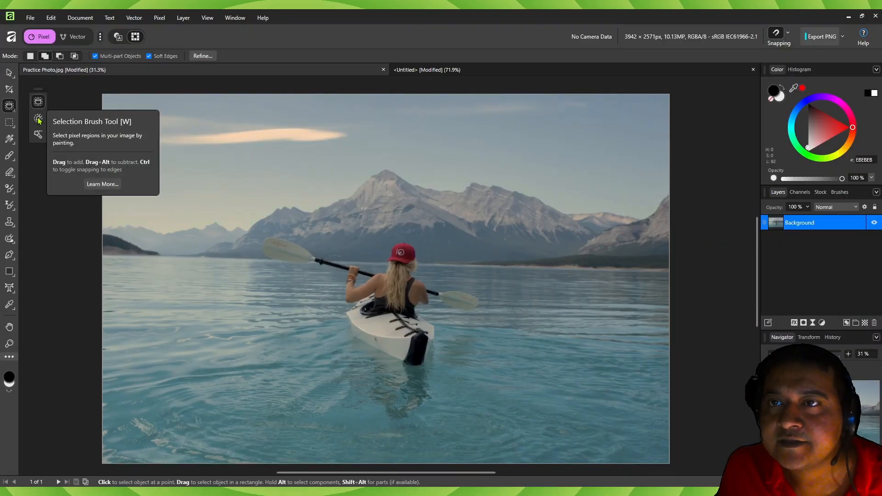
- Activate the Selection Brush Tool and review its mode, width, Snap to edges, All layers, Soft edges and Refine options
left_click(39, 119)
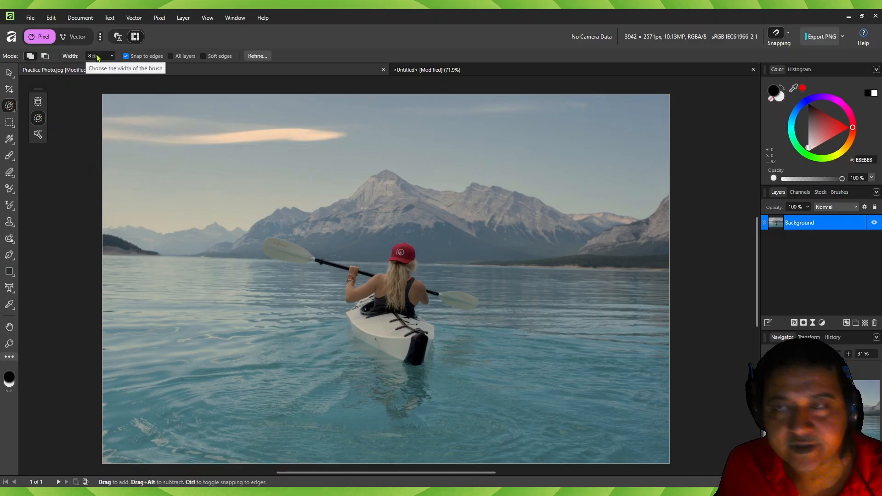
key("ctrl+1")
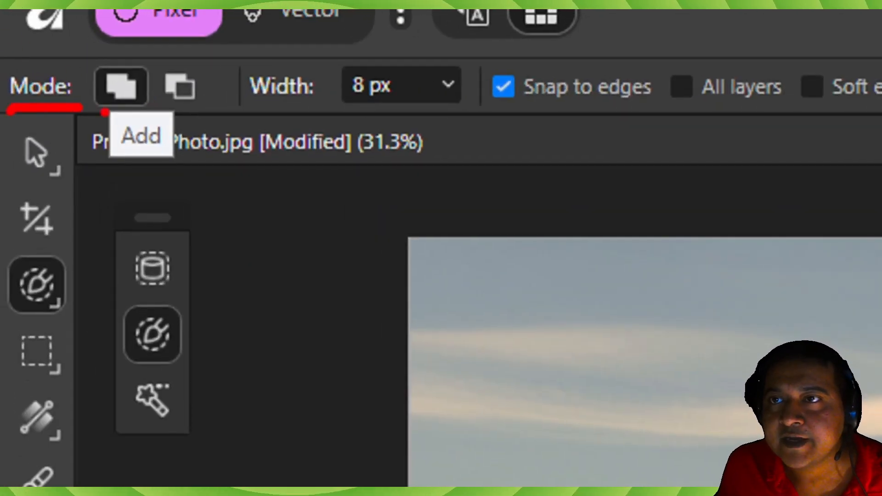
mouse_move(146, 105)
left_mouse_down()
mouse_move(151, 84)
mouse_move(140, 60)
left_mouse_up()
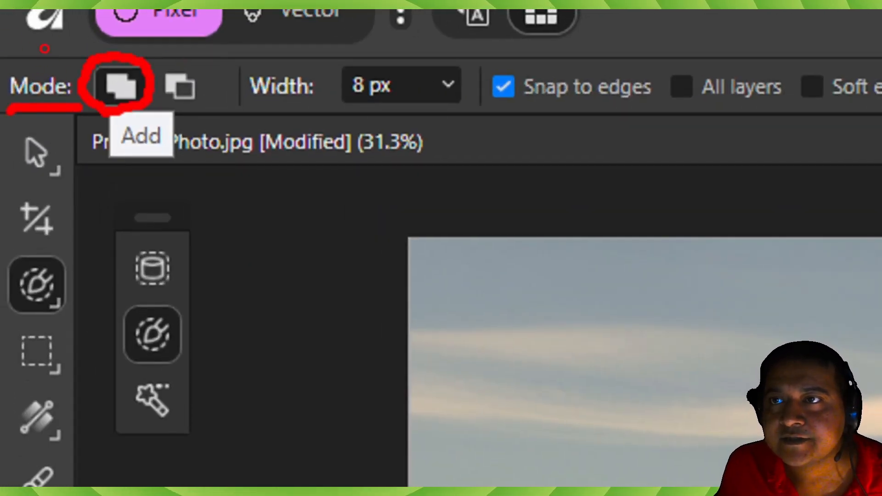
mouse_move(156, 101)
left_mouse_down()
mouse_move(178, 109)
mouse_move(177, 51)
left_mouse_up()
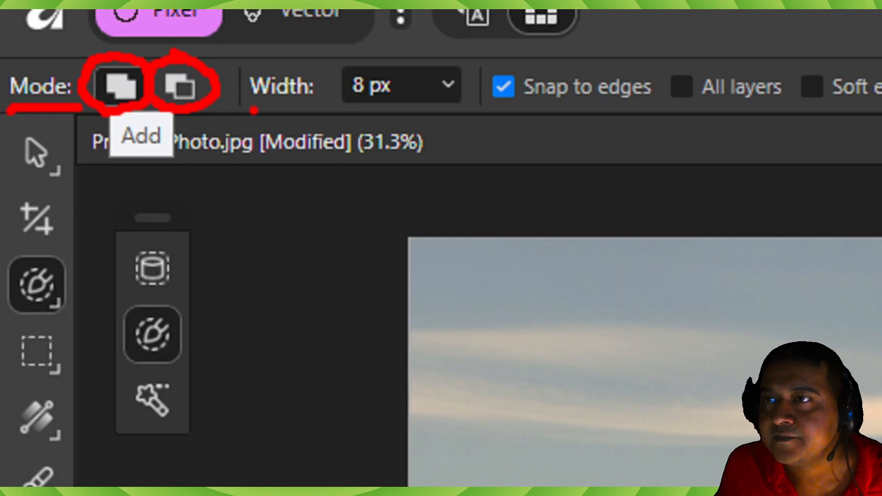
left_click_drag(291, 103, 427, 116)
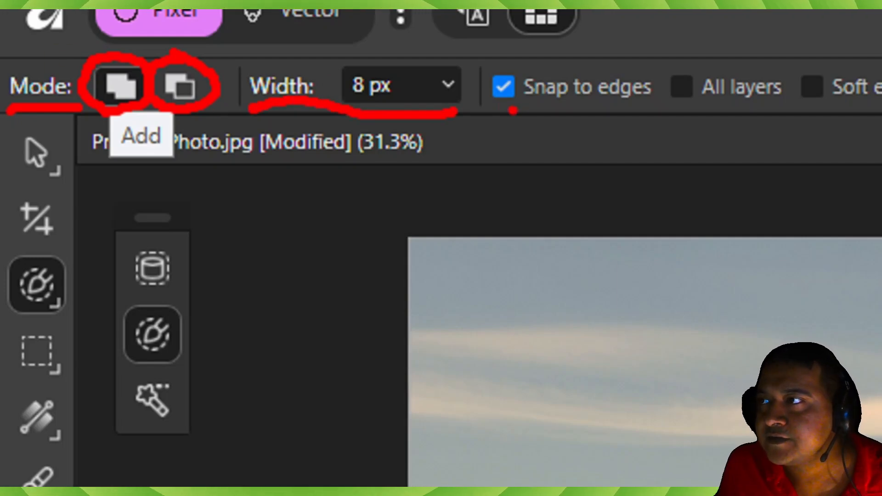
left_click_drag(513, 110, 650, 112)
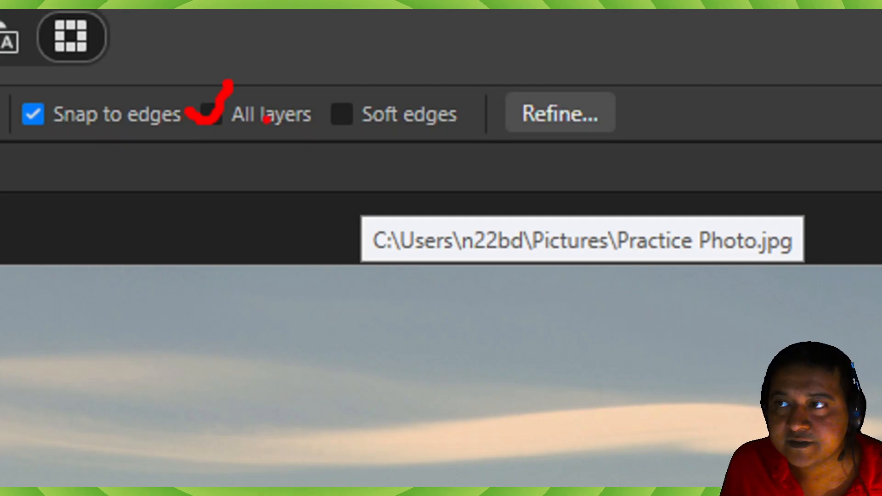
mouse_move(324, 108)
left_mouse_down()
mouse_move(345, 122)
mouse_move(366, 84)
left_mouse_up()
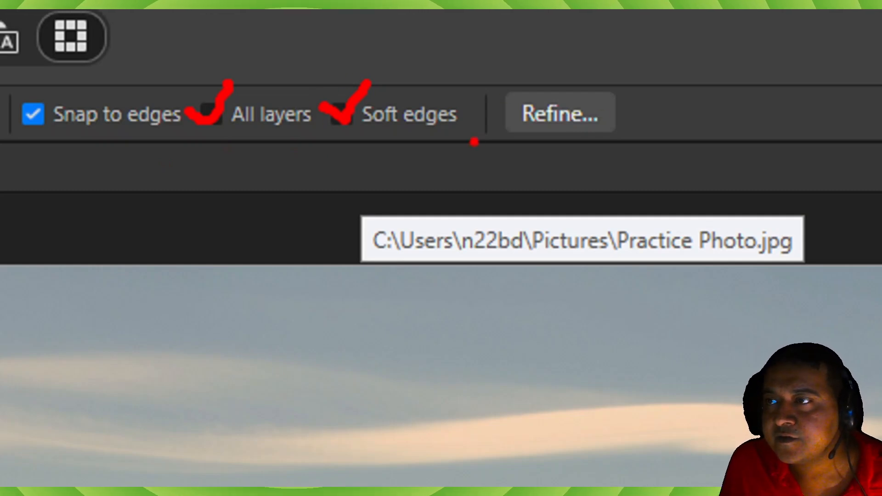
left_click_drag(502, 147, 638, 132)
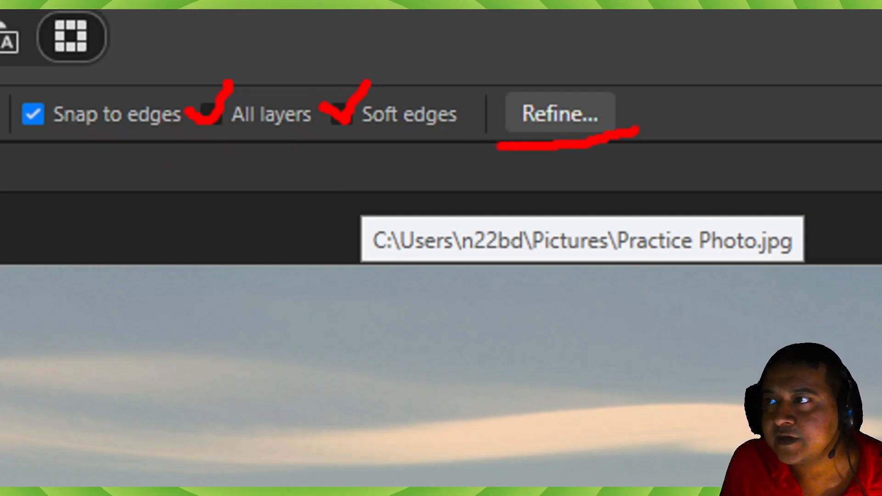
left_click_drag(476, 98, 491, 148)
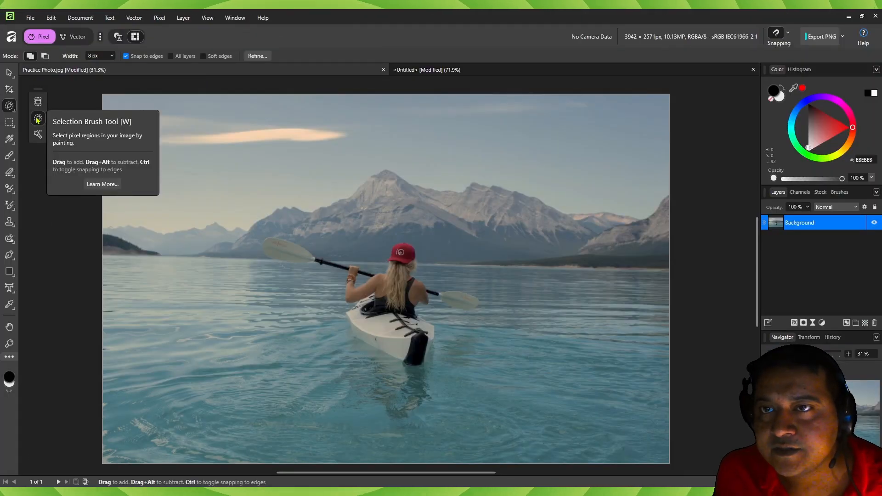
- Paint a selection along the kayaker's left arm, then widen the brush to 60 px and extend it over the shoulder and hair
scroll(380, 284, "up", 6)
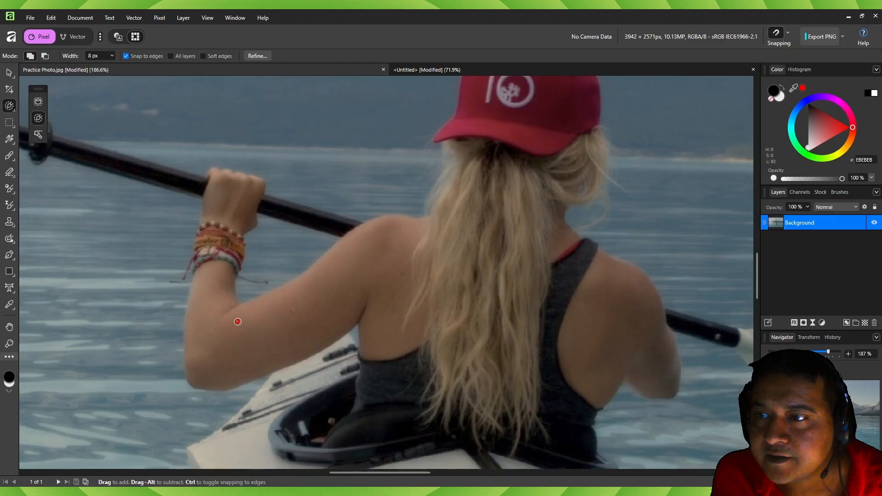
left_click_drag(239, 319, 395, 237)
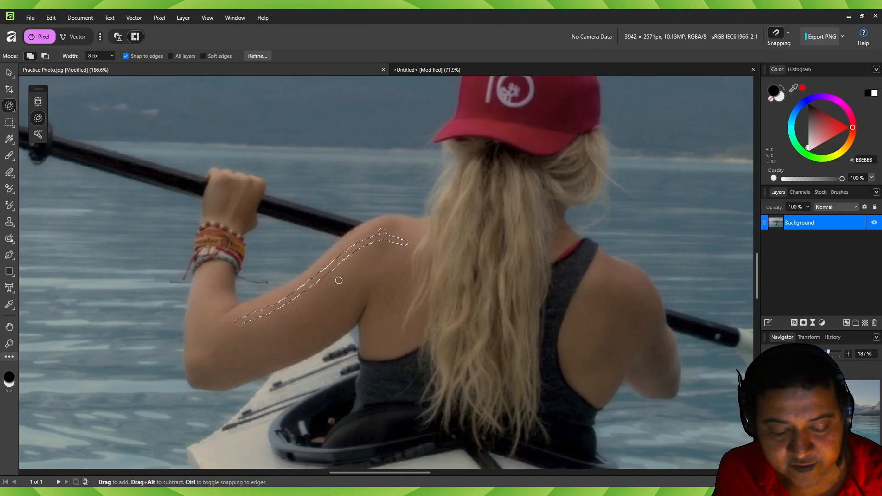
key("bracketright")
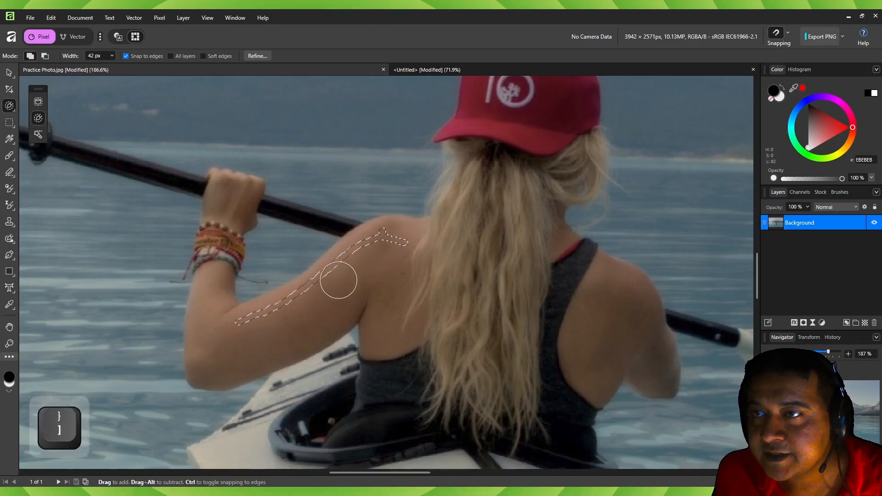
key("bracketright")
key("bracketright")
key("bracketright")
key("bracketright")
key("bracketleft")
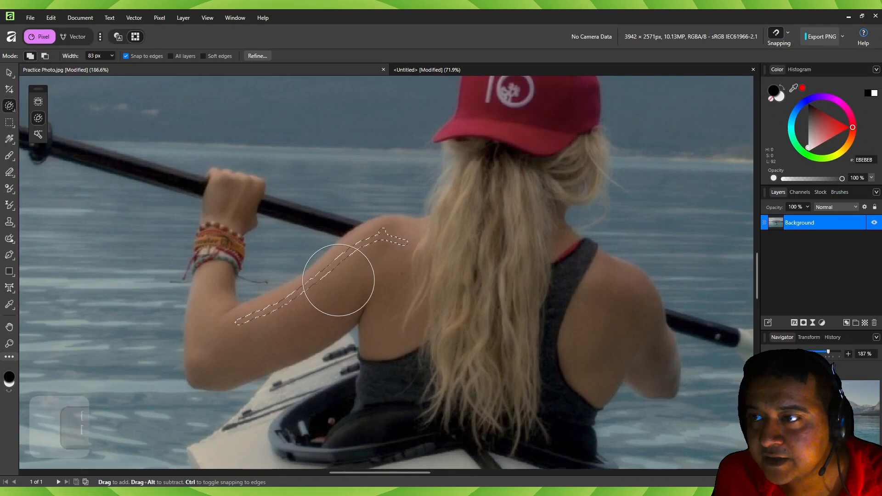
key("bracketleft")
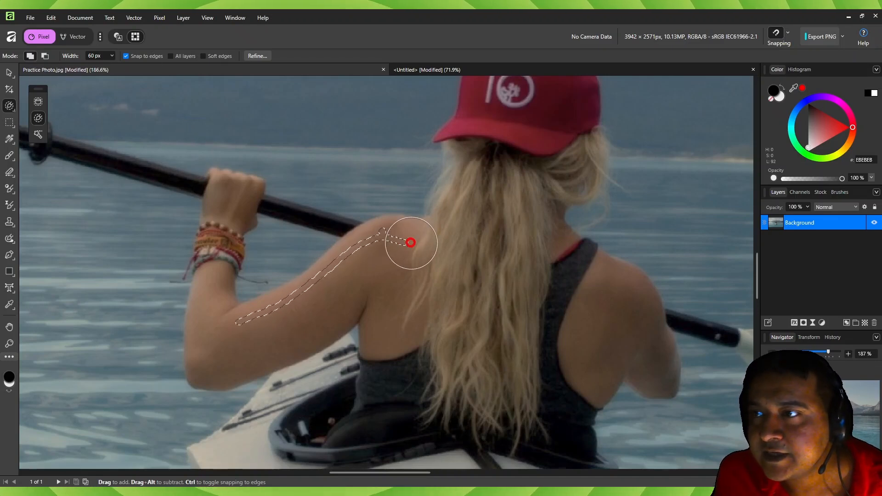
left_click_drag(410, 243, 388, 243)
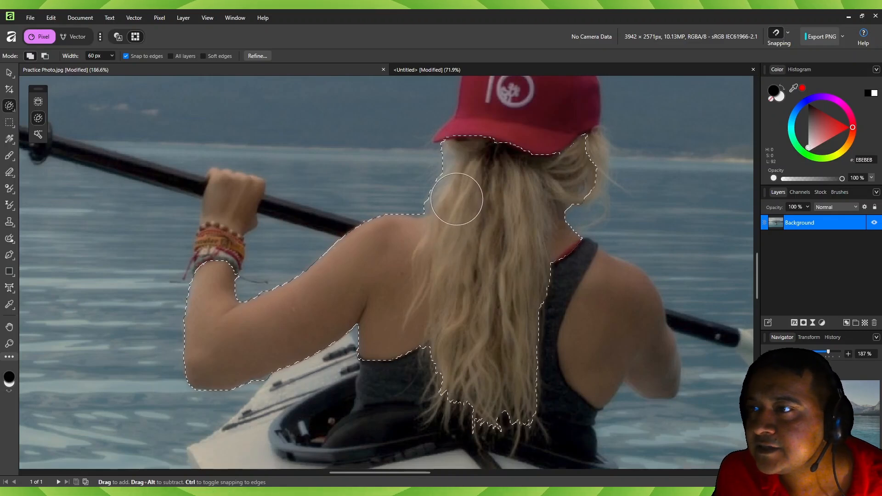
- Brush from the hair into the water above the raised arm and paddle, and subtract that water area from the selection
mouse_move(459, 178)
left_mouse_down()
mouse_move(486, 187)
mouse_move(506, 262)
left_mouse_up()
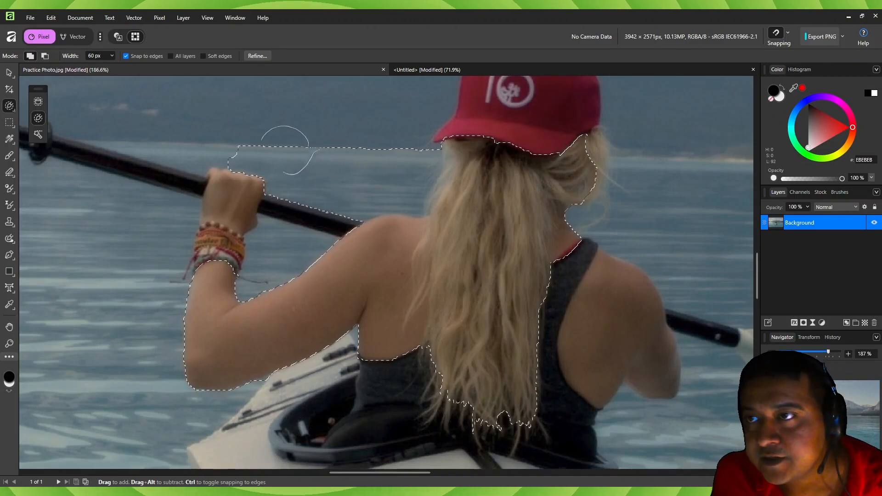
key("alt")
mouse_move(240, 135)
left_mouse_down()
mouse_move(212, 128)
mouse_move(348, 155)
left_mouse_up()
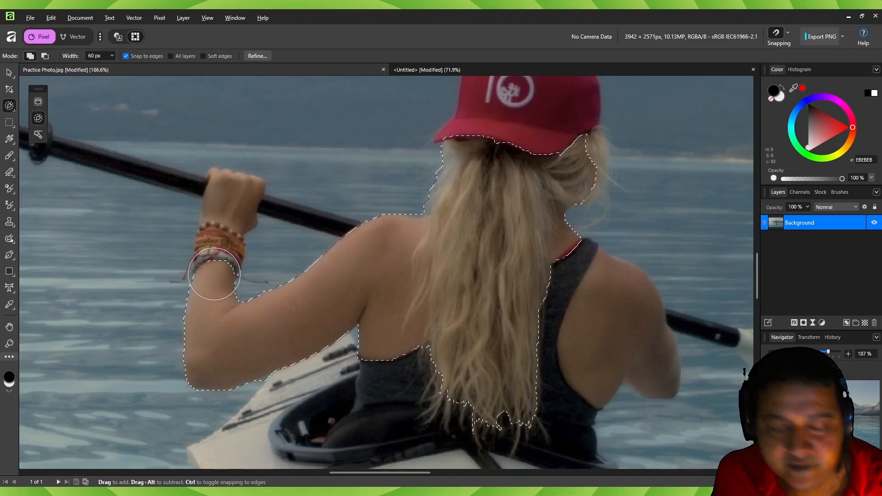
- Reduce the brush width to 37 px, add the left wrist and hand to the selection, and subtract the water around the arm and paddle shaft
key("bracketleft")
key("bracketleft")
key("bracketleft")
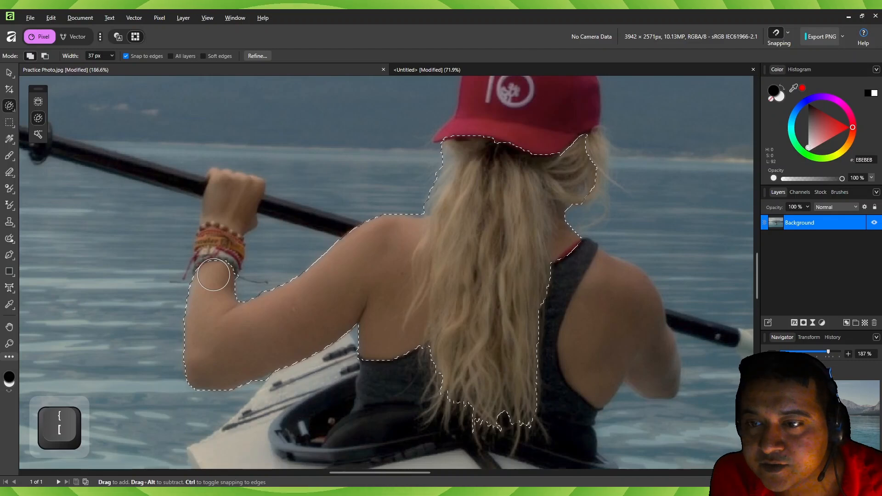
left_click_drag(214, 275, 210, 274)
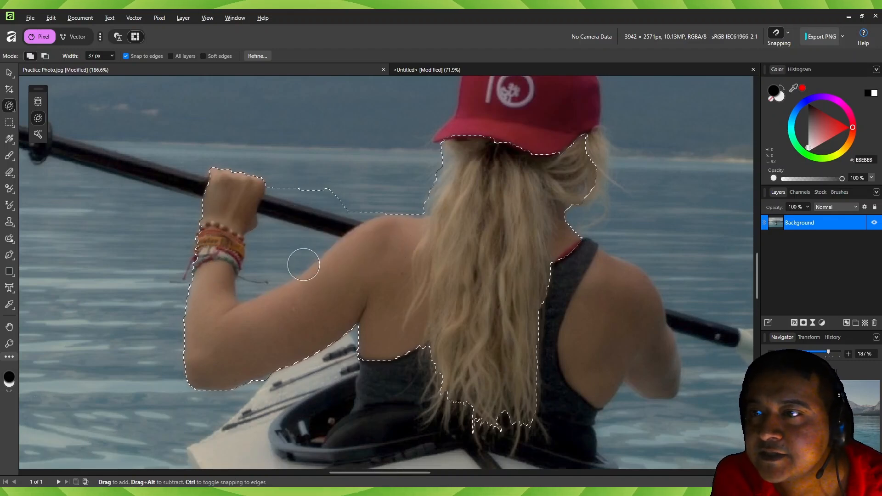
left_click(280, 249, "alt")
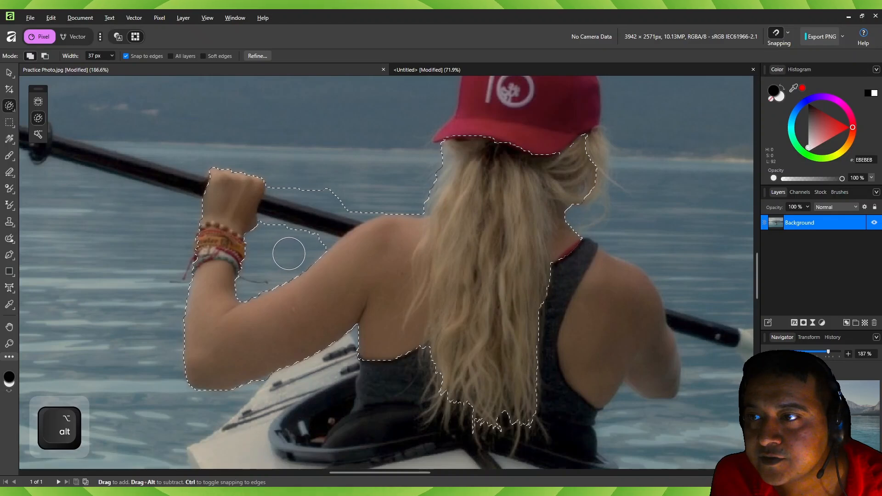
left_click_drag(288, 253, 311, 197)
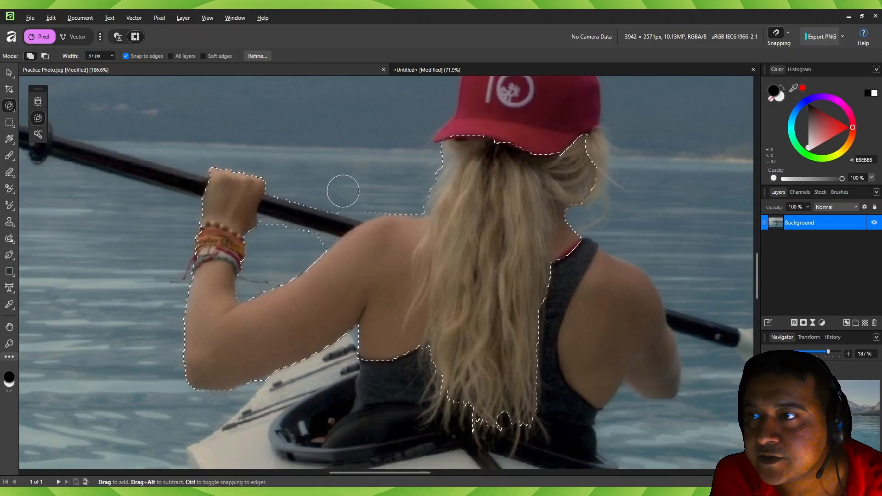
- Add the cap, right shoulder and arm, right paddle blade and left paddle shaft with a 14 px brush, subtracting the water below the blade
mouse_move(574, 182)
left_mouse_down()
mouse_move(590, 160)
mouse_move(592, 184)
left_mouse_up()
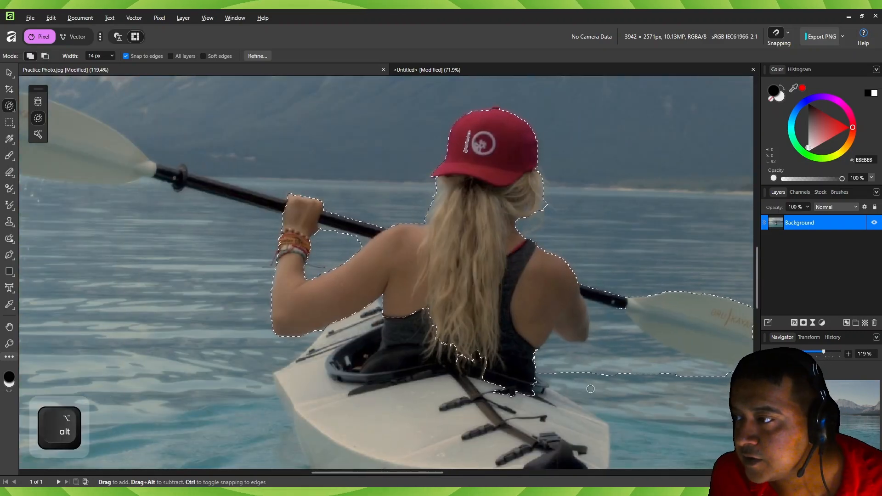
mouse_move(622, 381)
left_mouse_down()
mouse_move(601, 320)
mouse_move(655, 360)
left_mouse_up()
left_click(348, 245, "alt")
left_click_drag(280, 205, 160, 172)
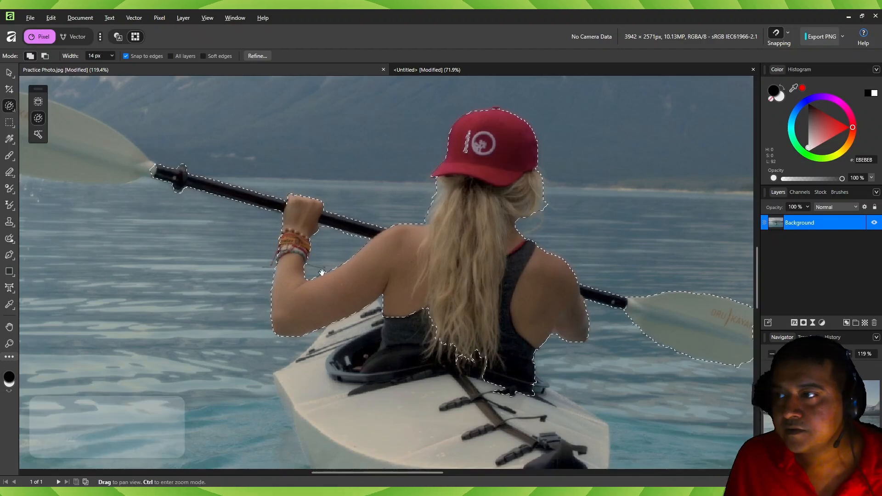
- Extend the selection over the left paddle blade and the kayak's deck, hull and dark stern piece, cleaning up its edges
left_click_drag(321, 271, 589, 380)
left_click_drag(599, 252, 620, 272)
left_click_drag(262, 253, 259, 256)
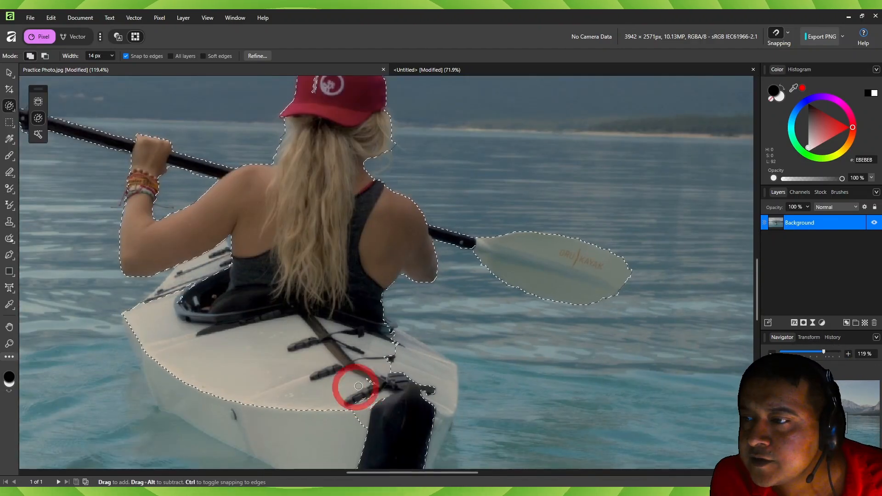
mouse_move(355, 386)
left_mouse_down()
mouse_move(380, 401)
mouse_move(442, 389)
left_mouse_up()
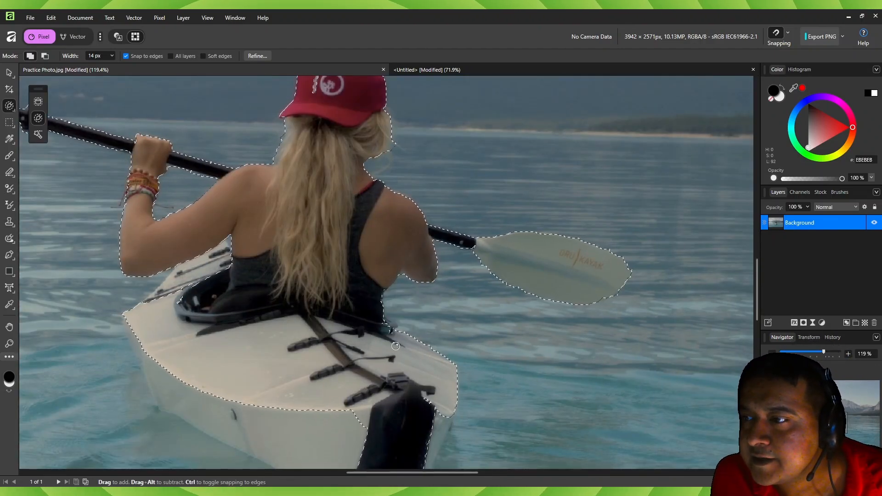
left_click_drag(381, 321, 407, 348)
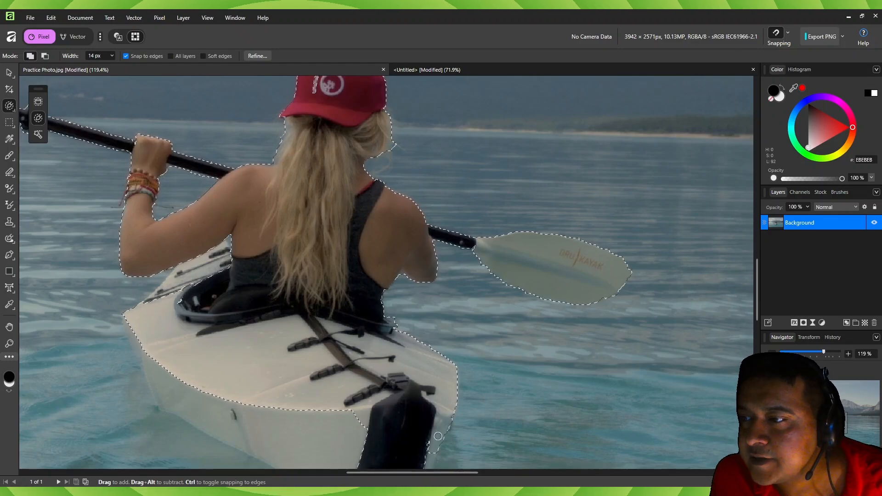
left_click_drag(440, 417, 428, 458)
left_click_drag(394, 320, 391, 315)
left_click_drag(322, 429, 320, 423)
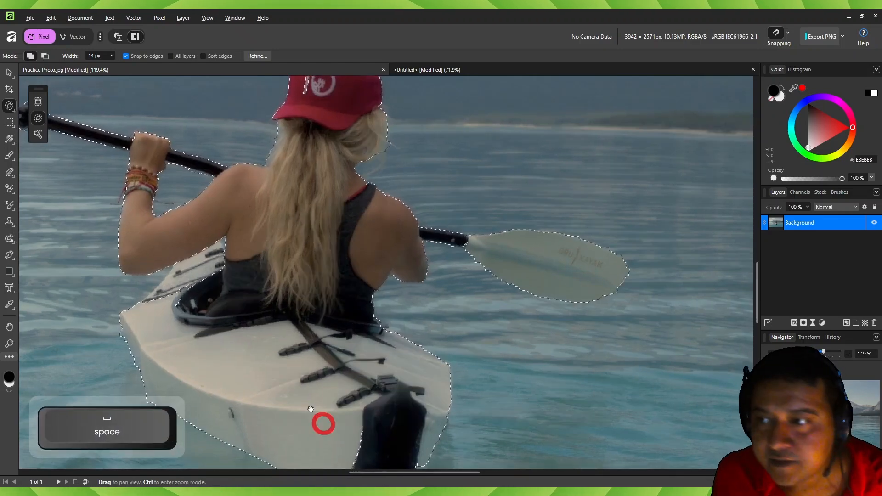
left_click_drag(275, 259, 264, 268)
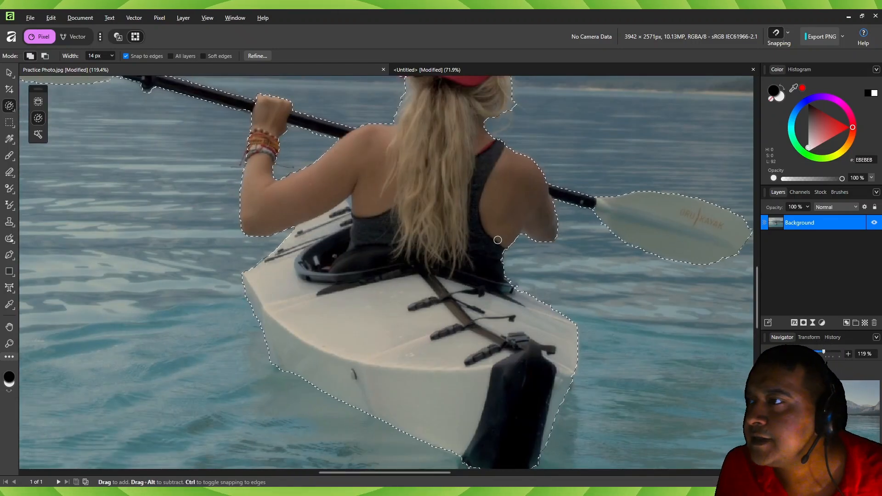
left_click(602, 209)
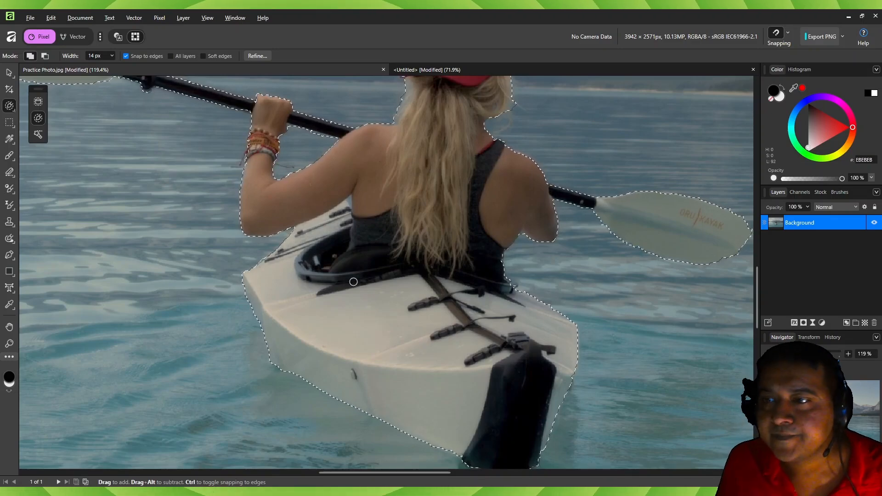
- Start refining the selection and paint over the hair edges below the cap with the 22 px Matte adjustment brush
left_click_drag(352, 280, 380, 415)
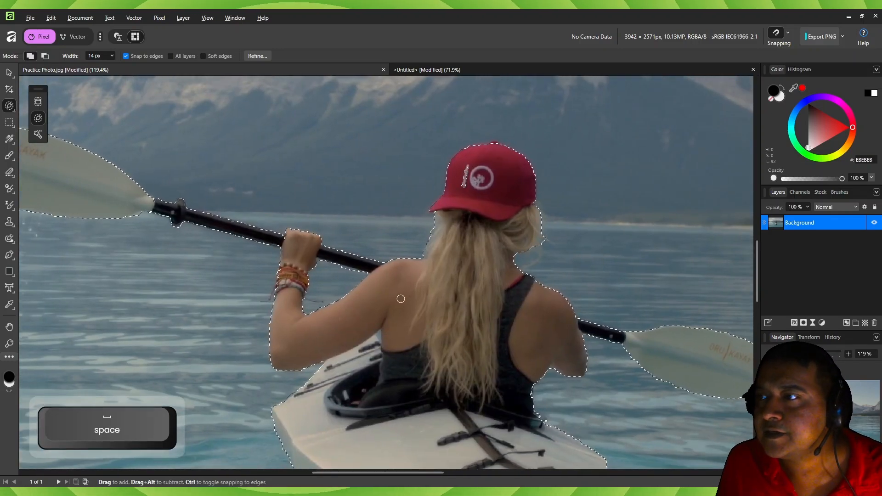
left_click_drag(454, 374, 595, 393)
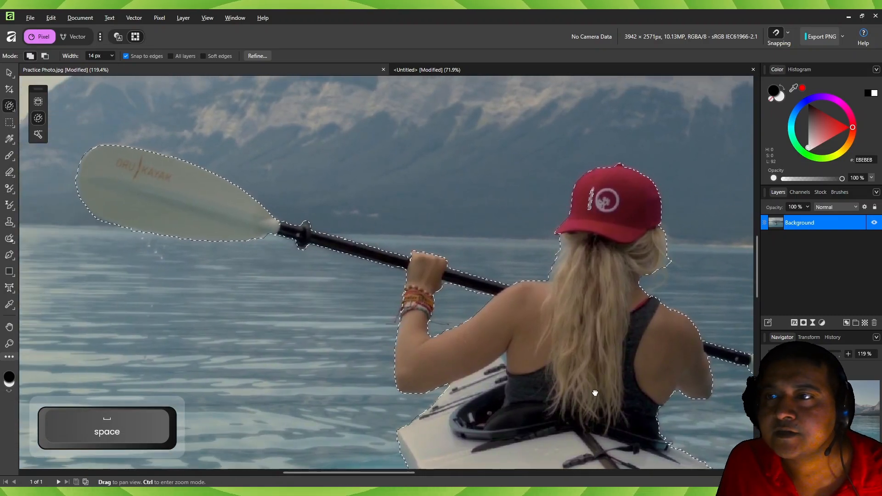
left_click(257, 55)
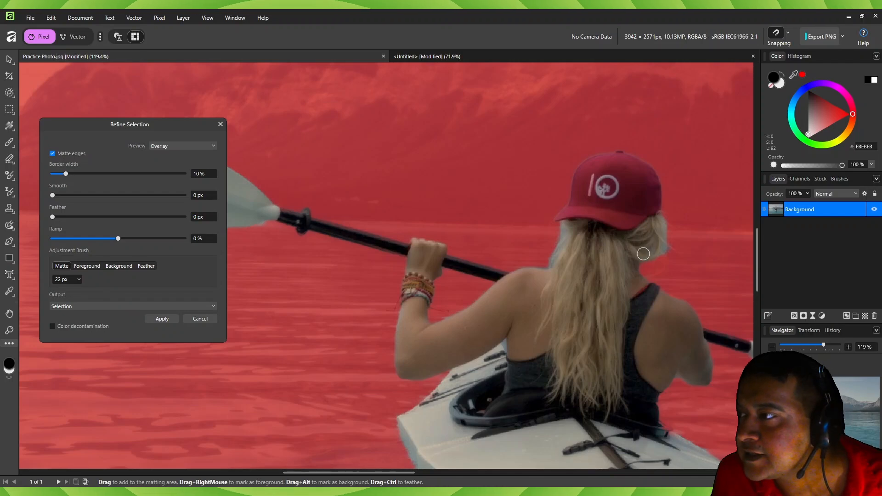
left_click(85, 266)
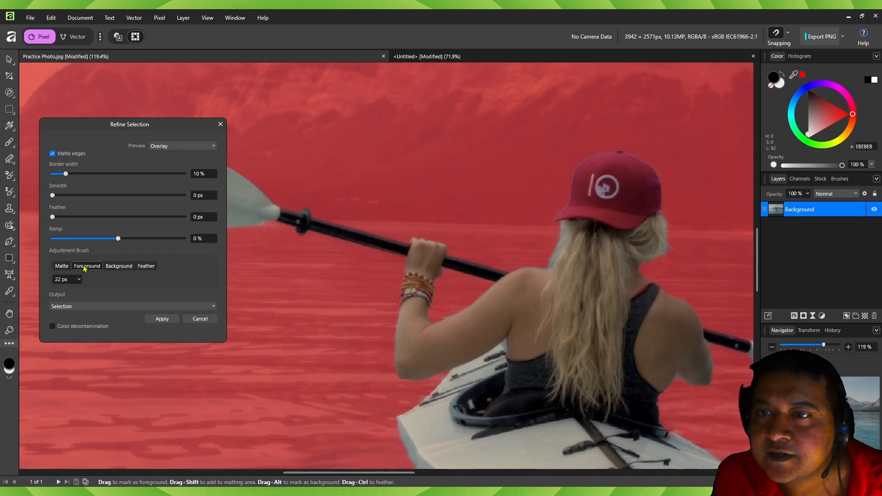
left_click(59, 267)
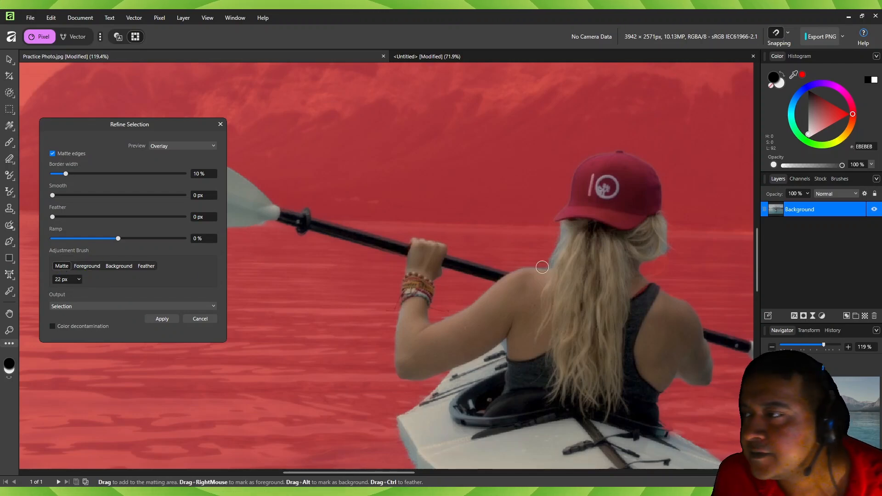
left_click_drag(661, 240, 660, 255)
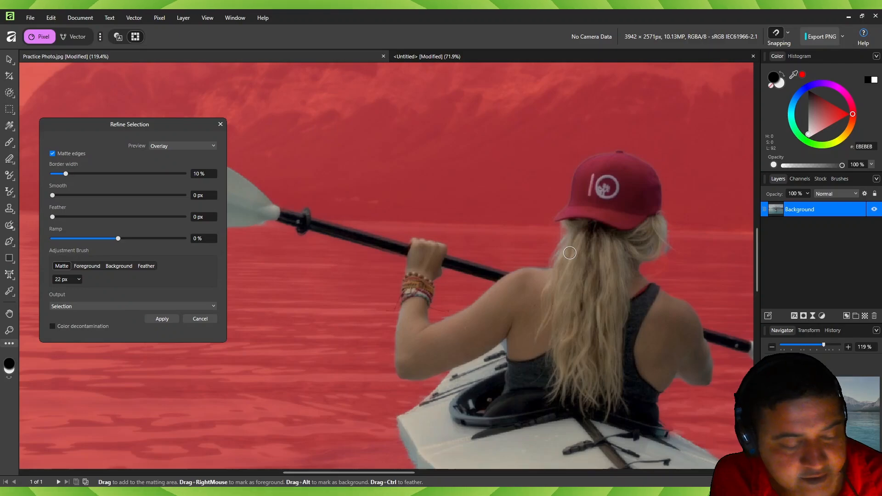
- Reduce the adjustment brush to 10 px and paint matte over the bracelets and their loose threads on the left wrist
scroll(569, 252, "up", 5)
scroll(570, 253, "down", 3)
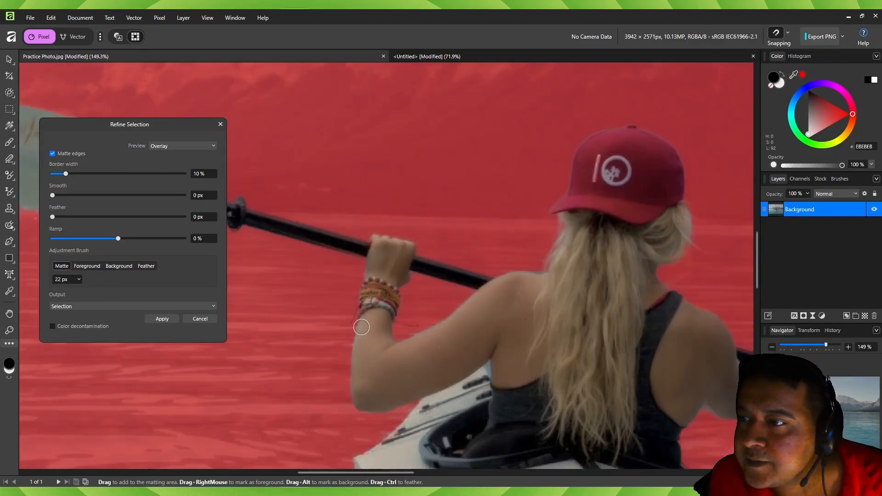
scroll(362, 321, "up", 10)
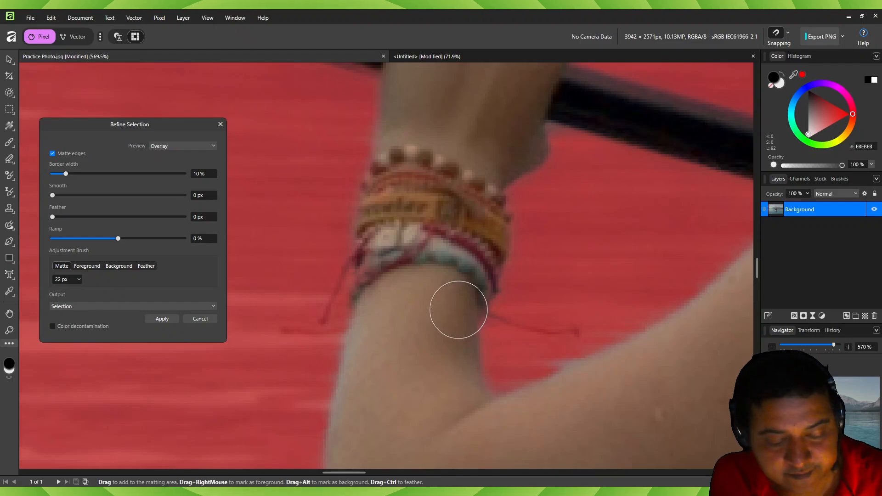
key("bracketleft")
left_click_drag(501, 320, 574, 327)
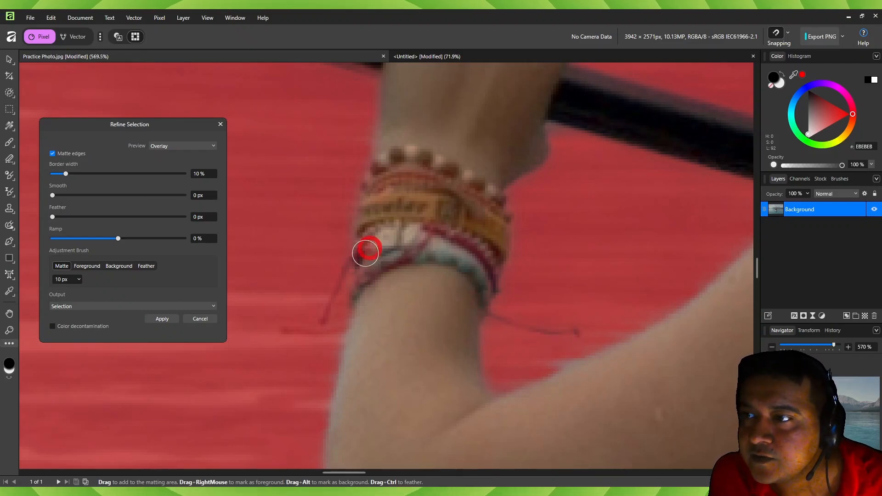
- Preview the whole cutout against a black matte and apply the refinement to the selection
left_click(183, 146)
left_click(168, 173)
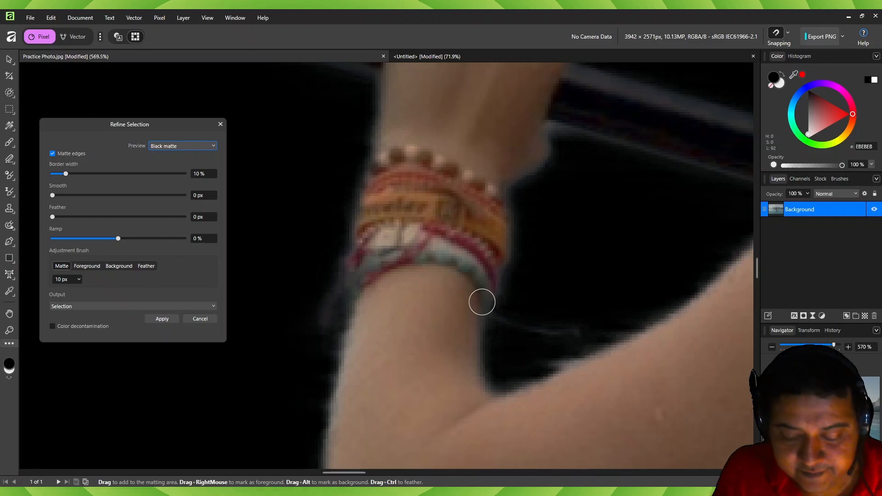
key("ctrl+0")
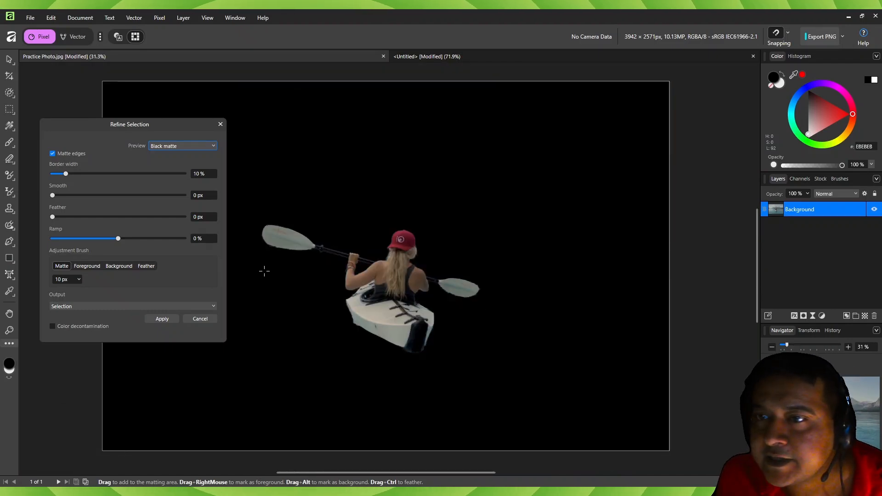
left_click(162, 319)
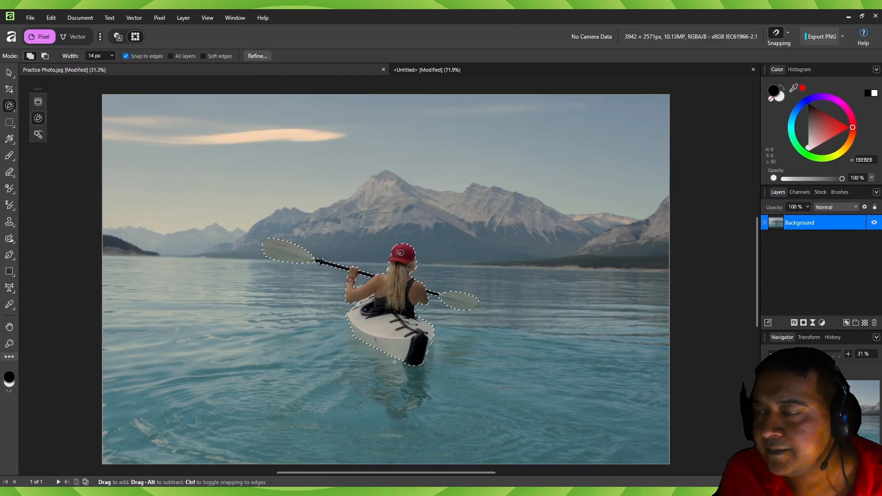
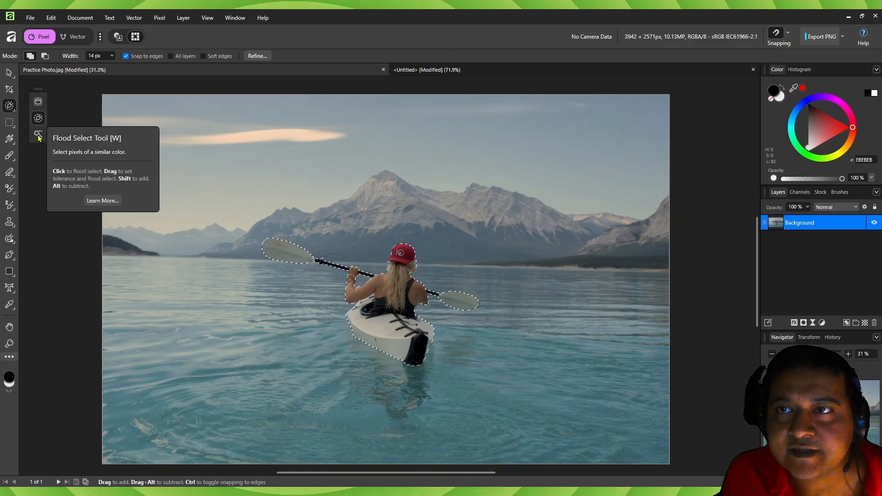
- Clear the selection around the kayaker and switch to the untitled document containing the two blue rectangles
key("ctrl+1")
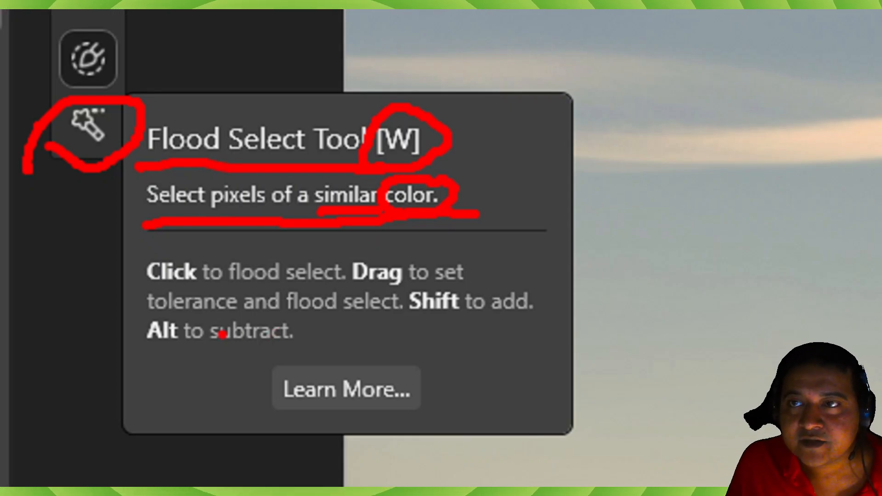
key("Escape")
key("v")
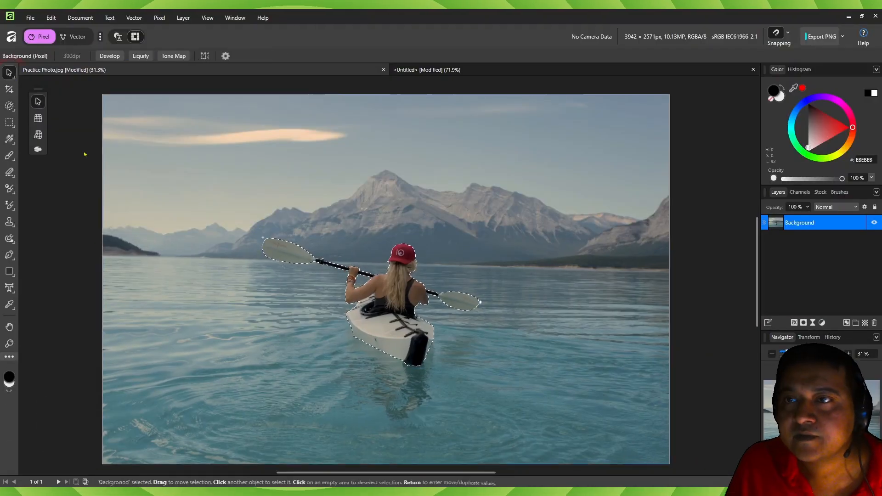
key("ctrl+d")
left_click(466, 69)
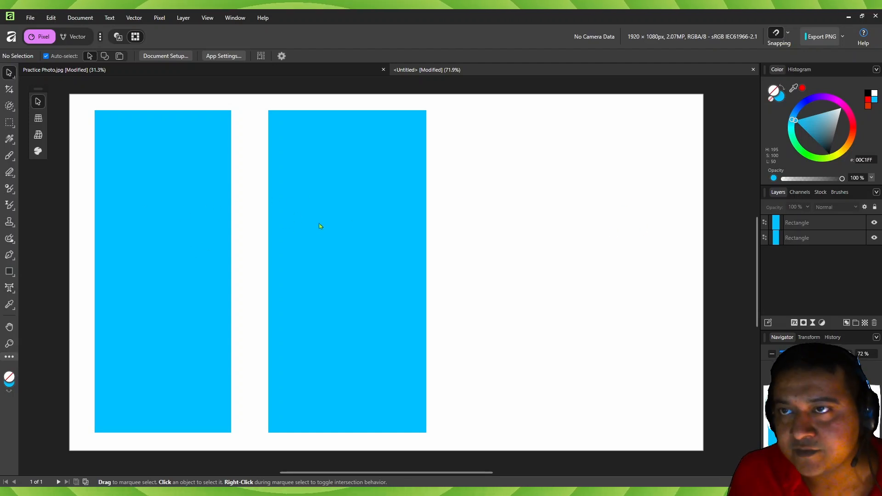
- Turn on Contiguous for the Flood Select Tool and flood-select the left blue rectangle, followed by the right one on its own
left_click(10, 105)
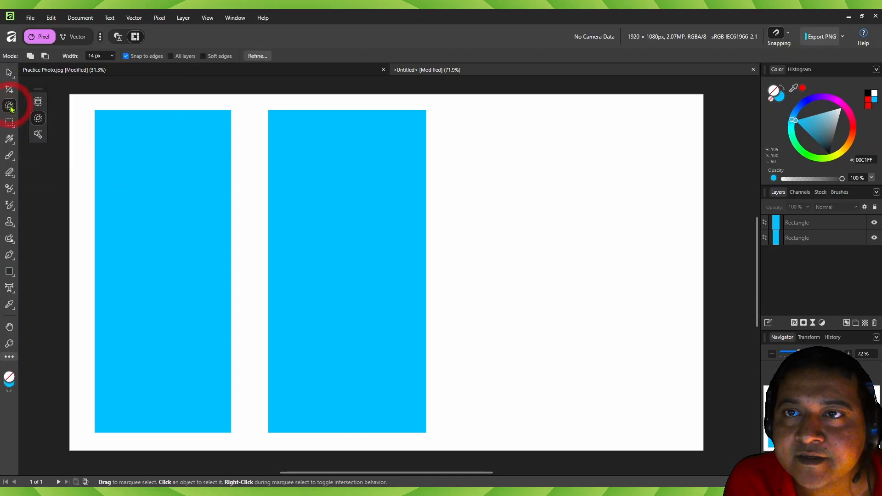
left_click(38, 134)
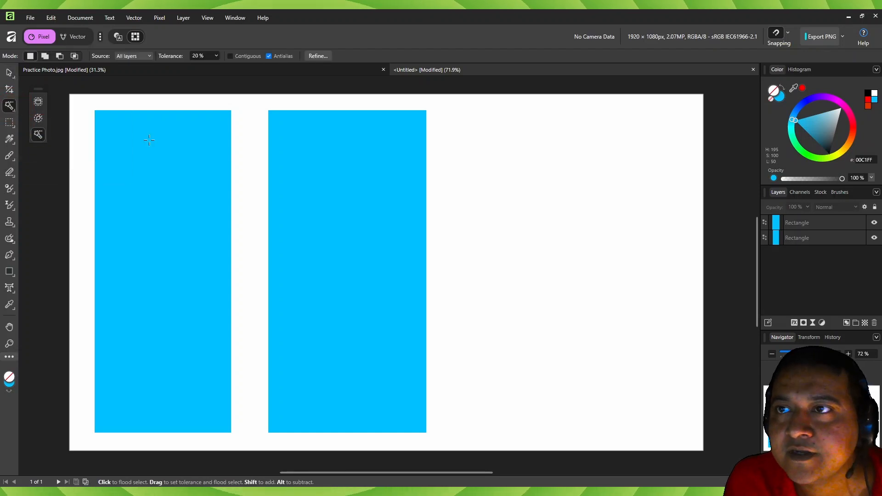
left_click(230, 56)
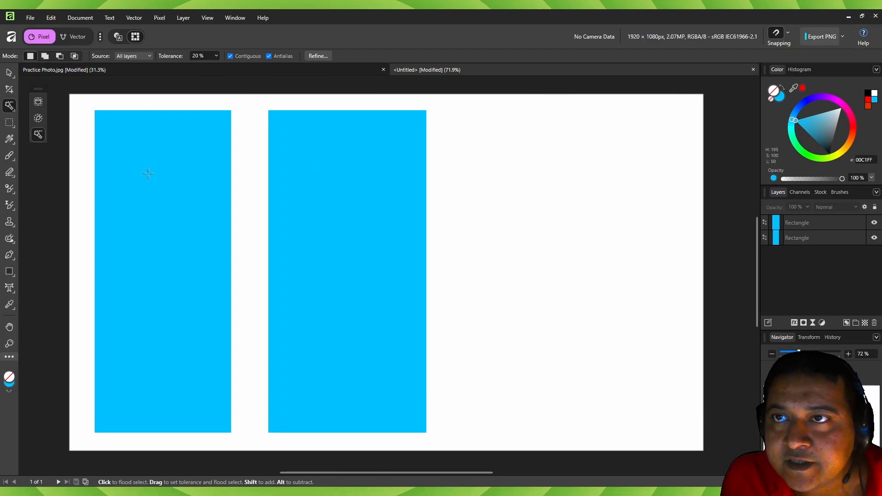
left_click(131, 57)
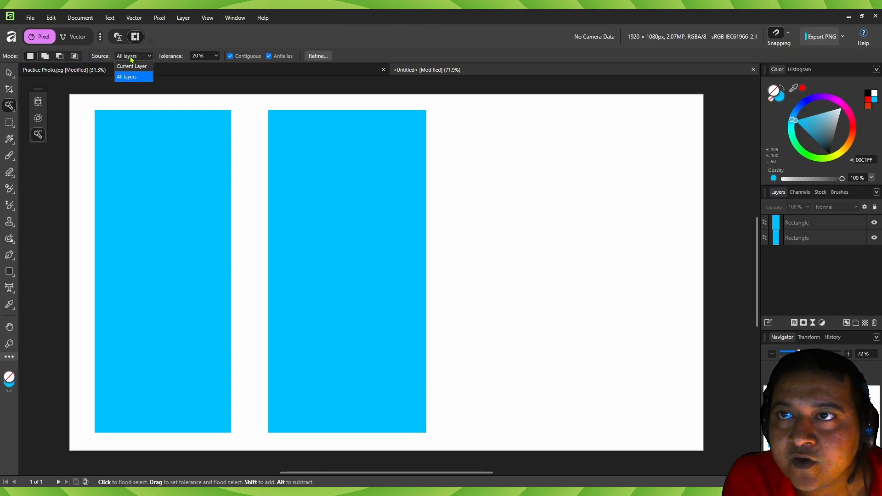
left_click(132, 57)
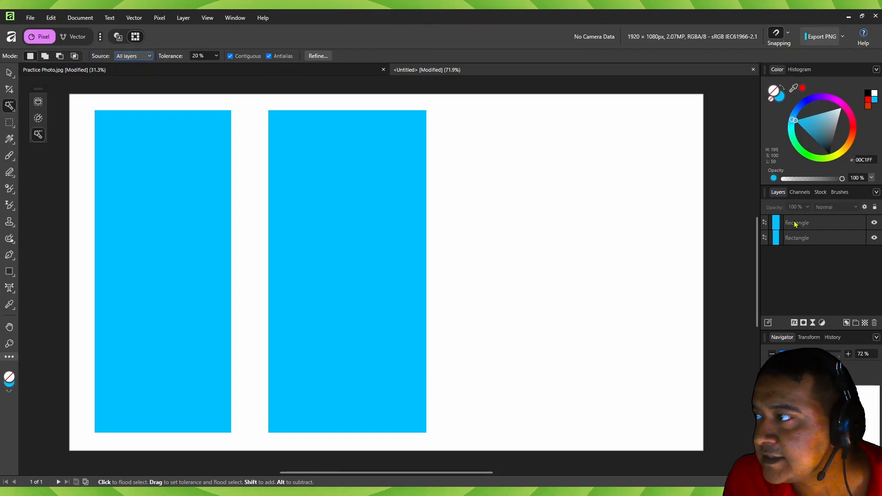
left_click(155, 174)
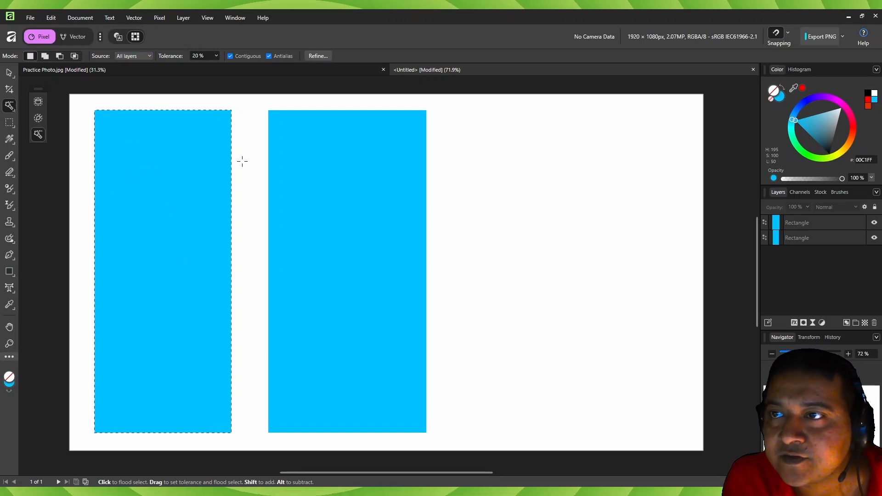
key("ctrl+1")
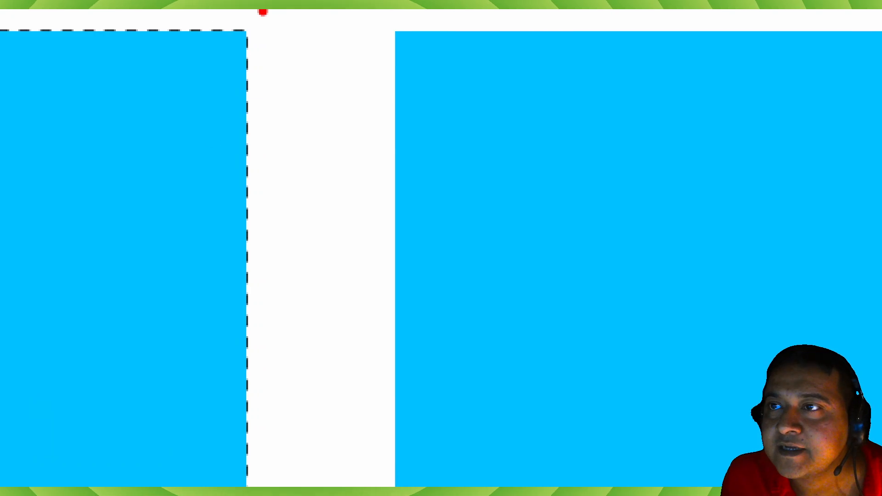
mouse_move(223, 28)
left_mouse_down()
mouse_move(267, 32)
mouse_move(302, 89)
mouse_move(272, 224)
mouse_move(264, 454)
left_mouse_up()
key("ctrl+1")
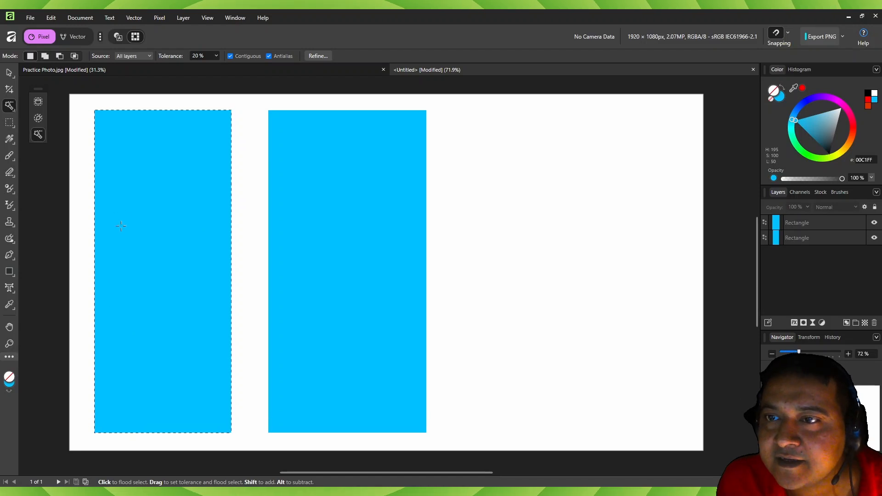
left_click(340, 205)
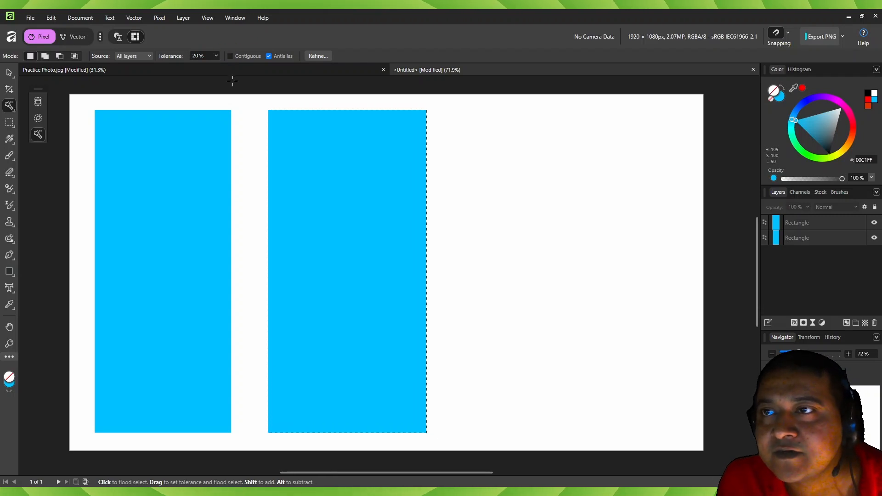
- Flood-select both blue rectangles with Contiguous off, and select only the right one with Contiguous turned back on
left_click(166, 200)
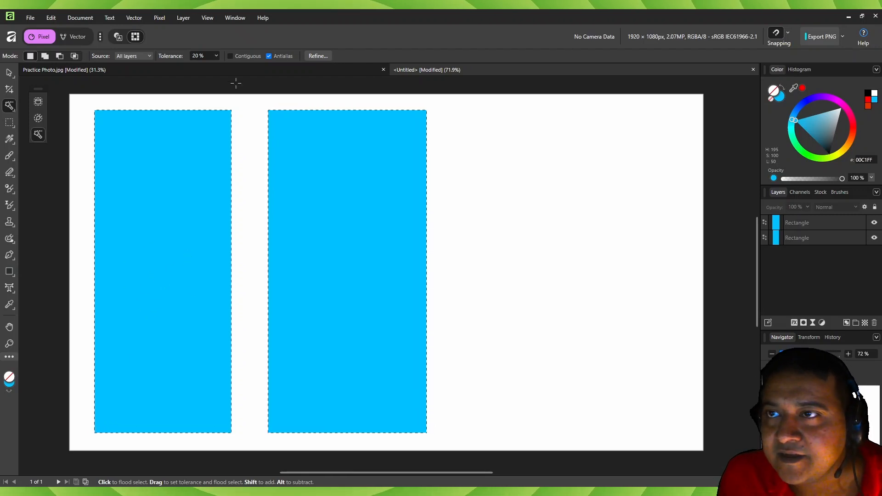
left_click(230, 56)
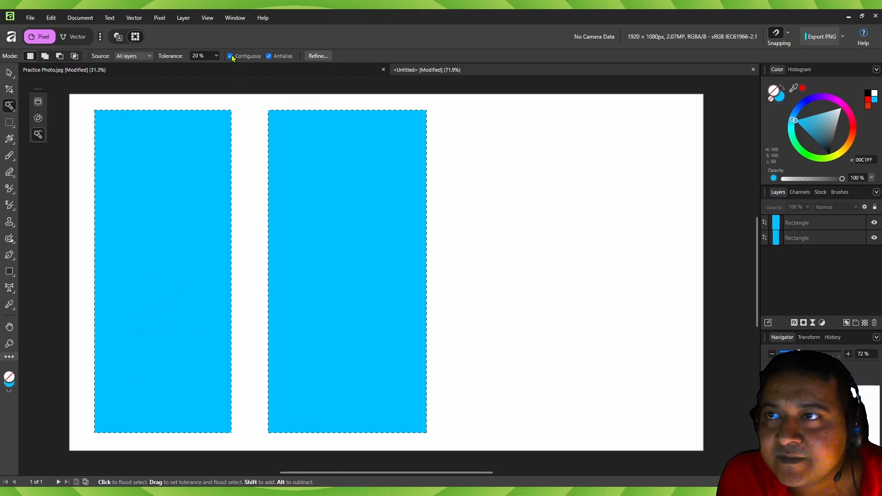
key("ctrl")
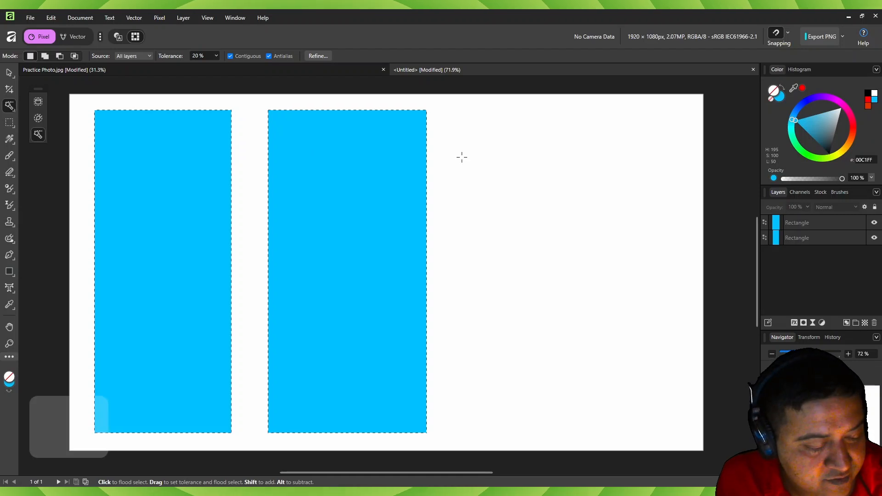
left_click(317, 170)
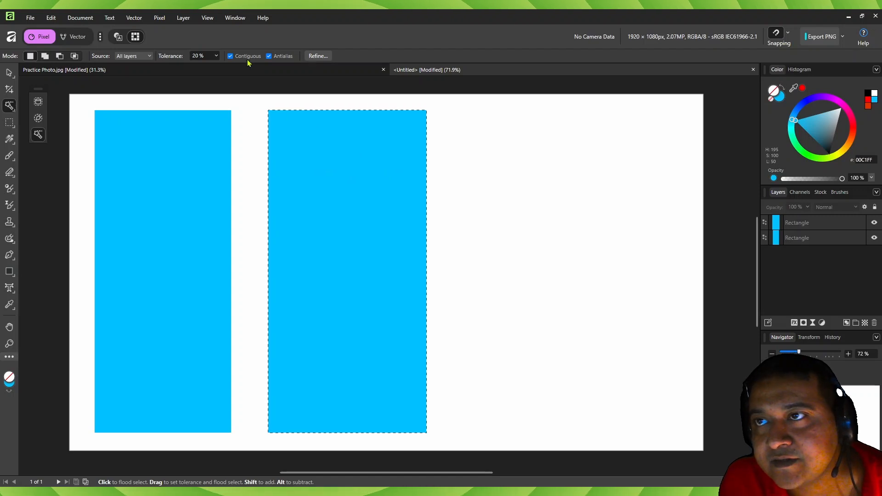
- Turn off Contiguous, flood-select both rectangles by sampling the left one, and clear the selection
left_click(231, 56)
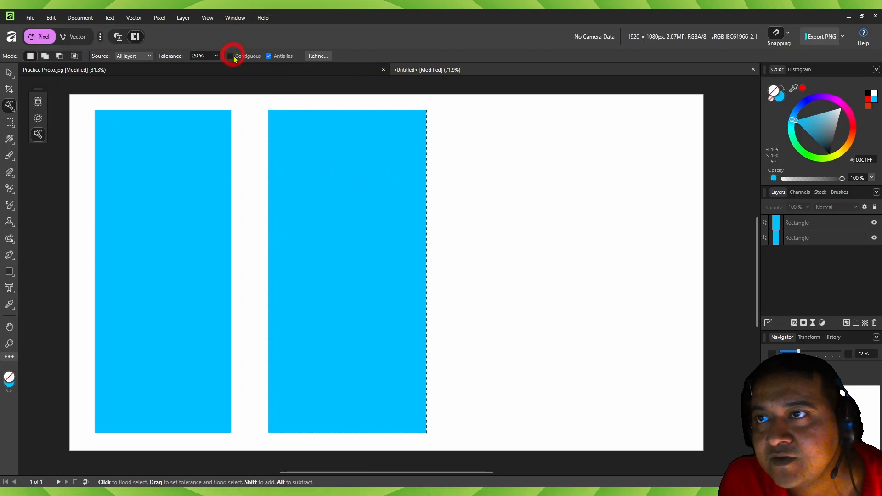
left_click(186, 168)
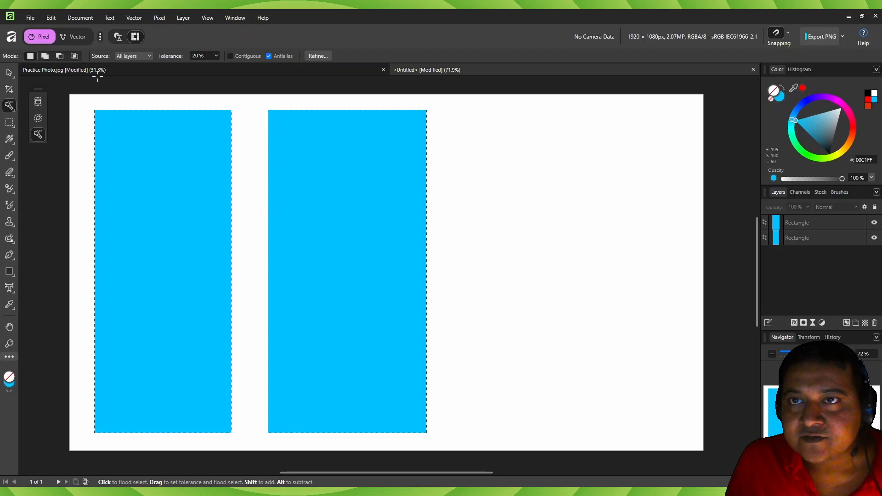
key("ctrl")
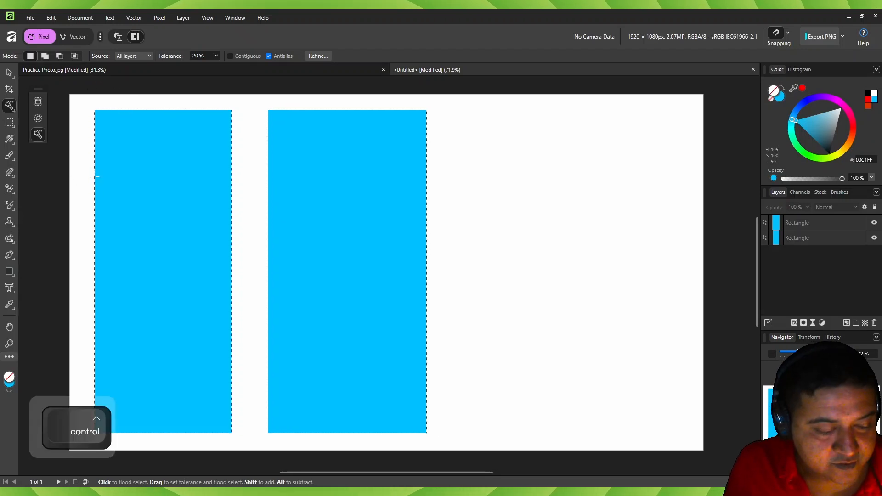
key("ctrl+d")
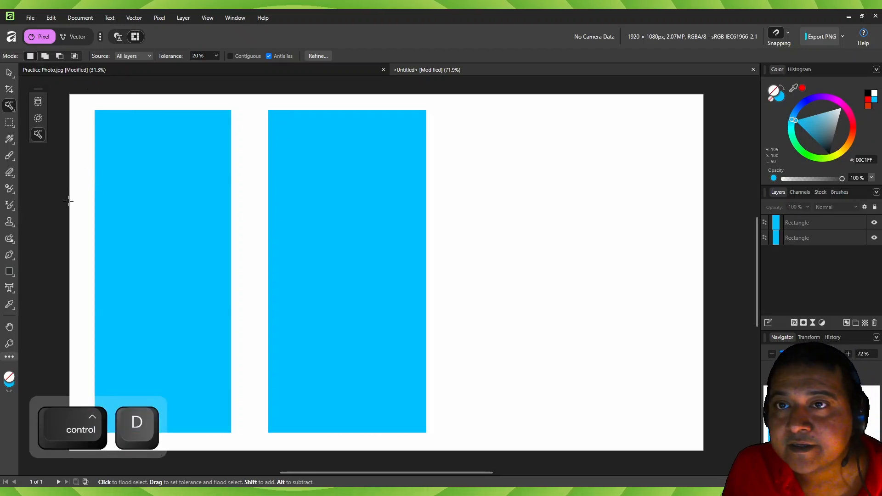
- Draw a horizontal blue rectangle bridging the gap between the two tall rectangles to form an H, and deselect it
left_click(10, 271)
left_click_drag(195, 226, 311, 277)
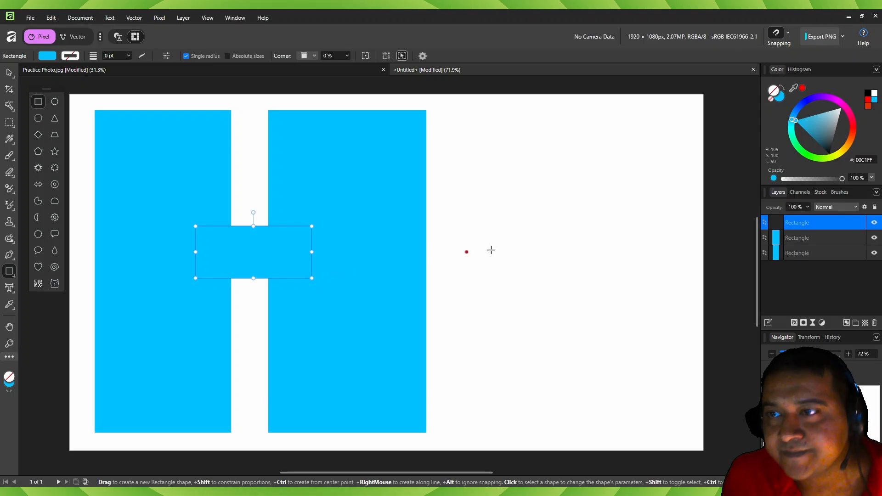
key("v")
key("ctrl+d")
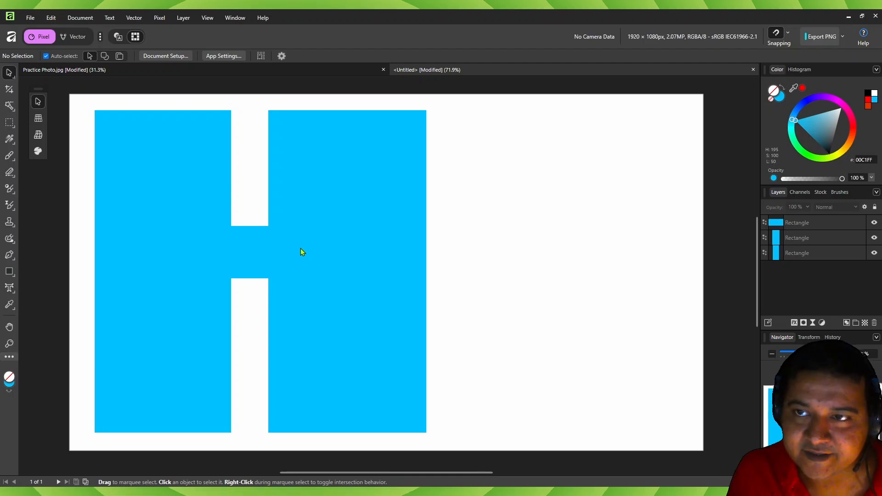
- Flood-select the whole blue H shape with Contiguous off at 20% tolerance, and clear the selection
left_click(9, 107)
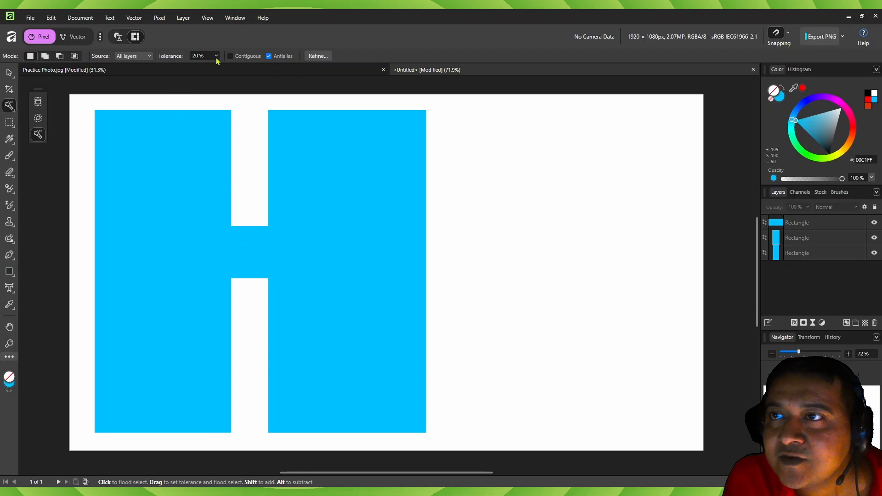
left_click(157, 179)
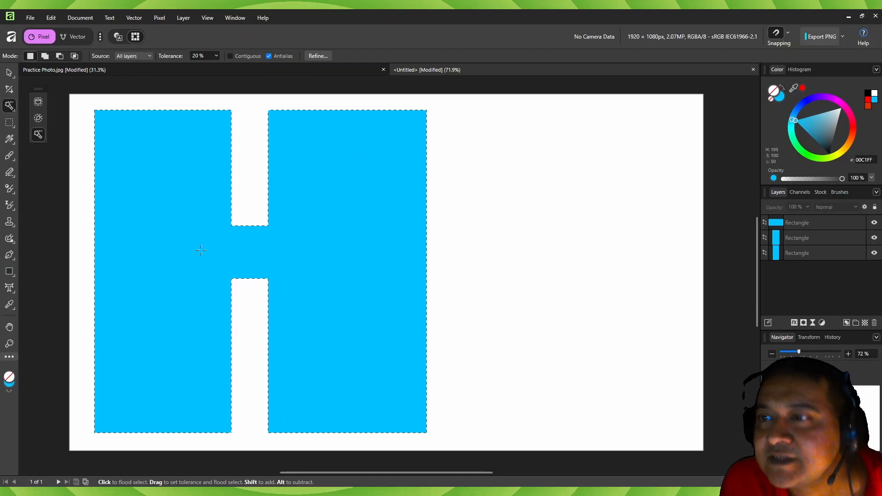
key("ctrl")
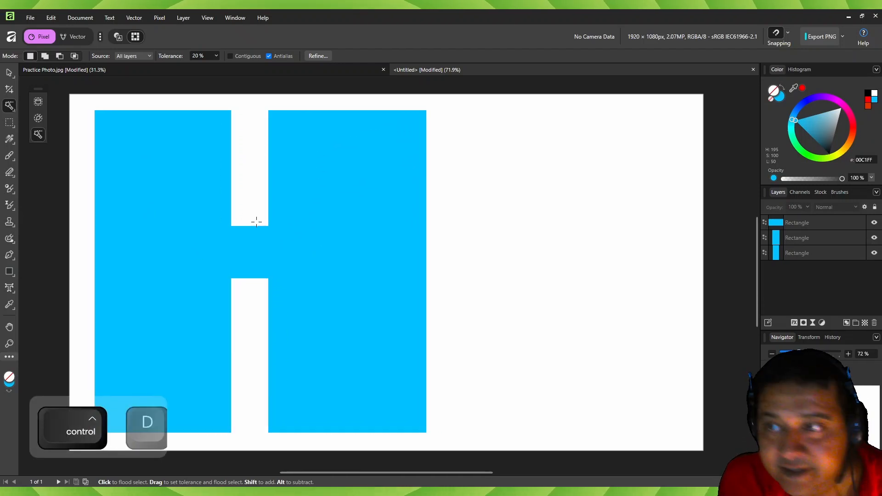
- Delete the bridging rectangle and flood-select the two separate blue rectangles with Contiguous off
left_click(825, 224)
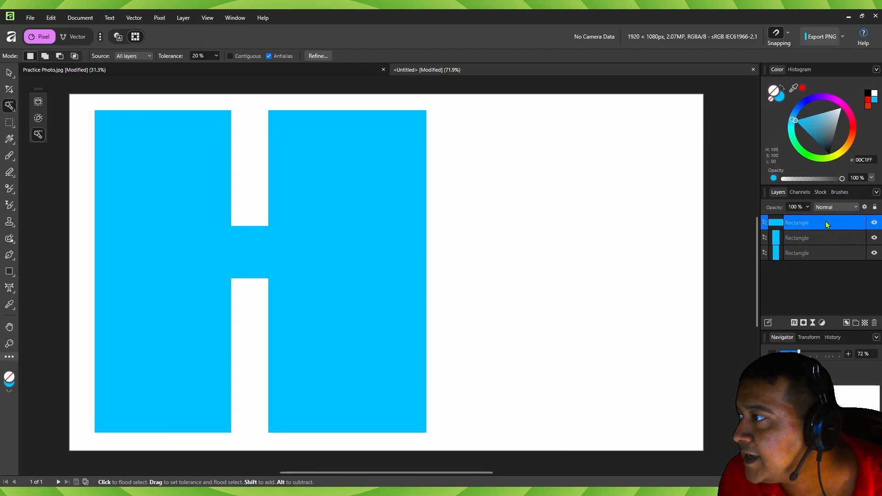
left_click(875, 323)
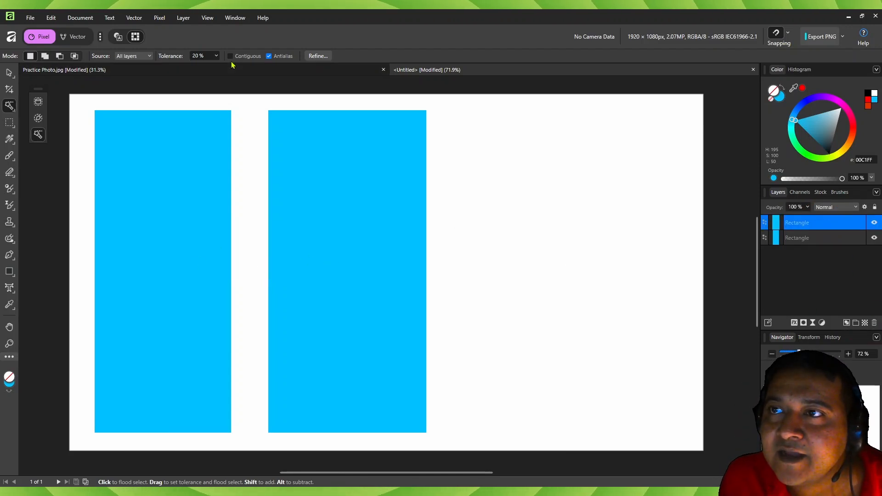
left_click(161, 176)
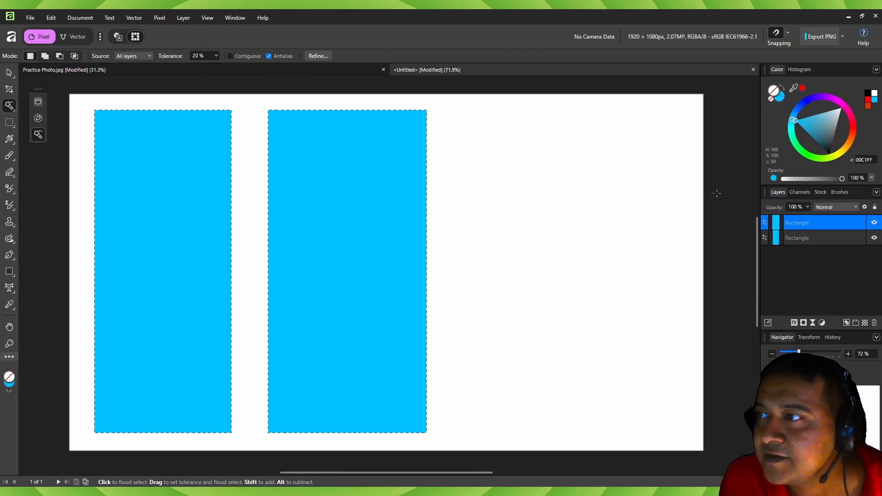
- Turn on Contiguous, clear the selection, flood-select the left and right rectangles one at a time, and deselect
left_click(231, 57)
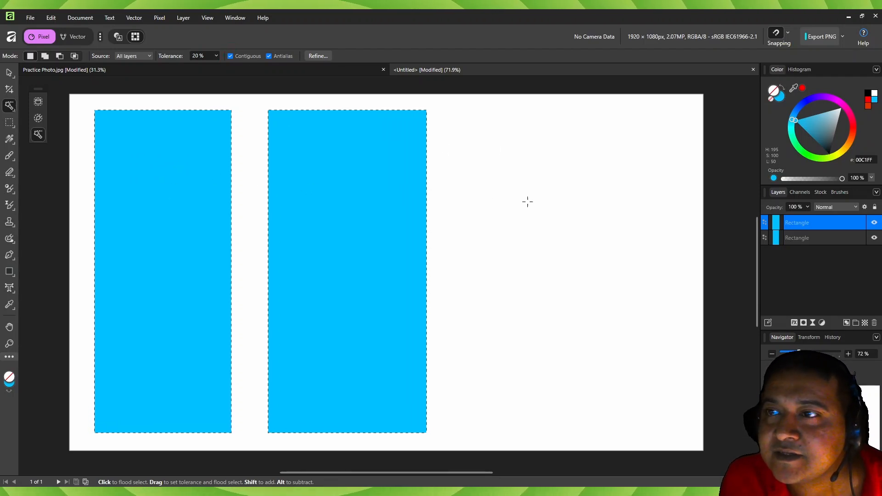
key("ctrl+d")
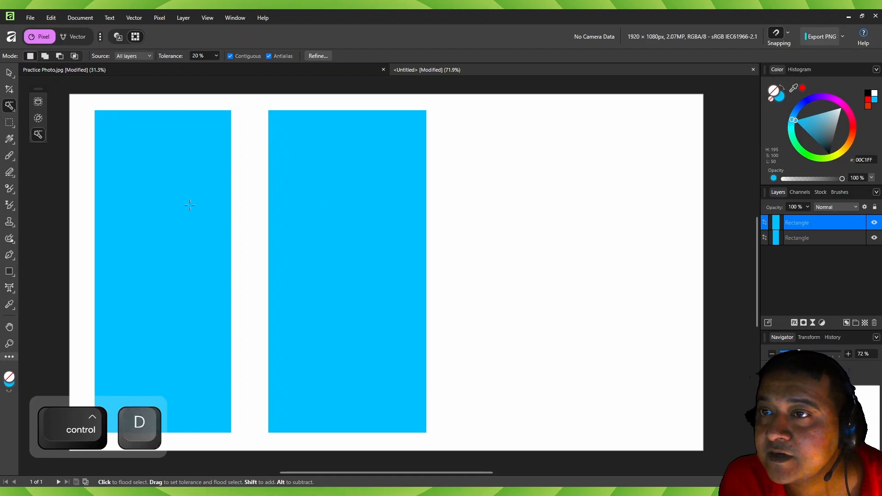
left_click(169, 203)
left_click(349, 192)
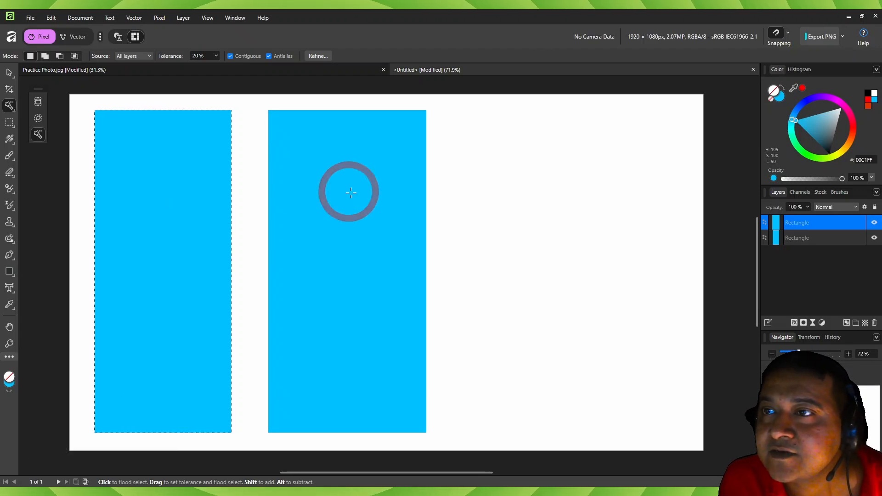
left_click(187, 197)
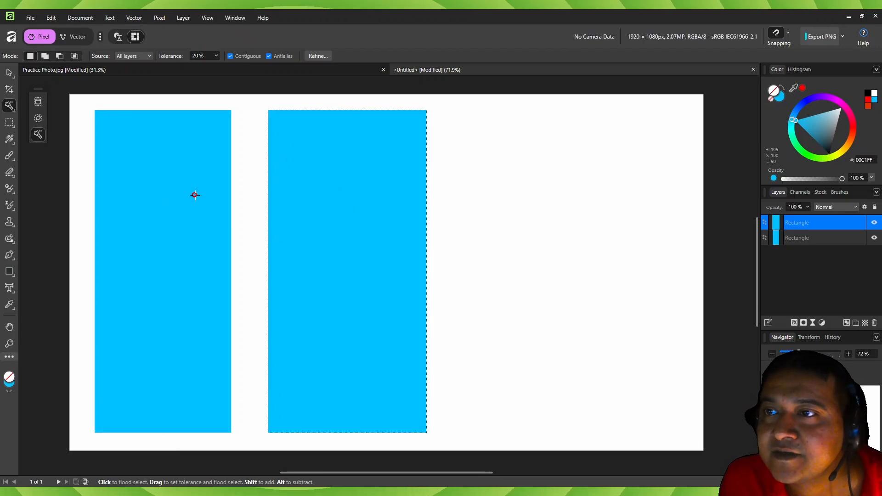
key("ctrl+d")
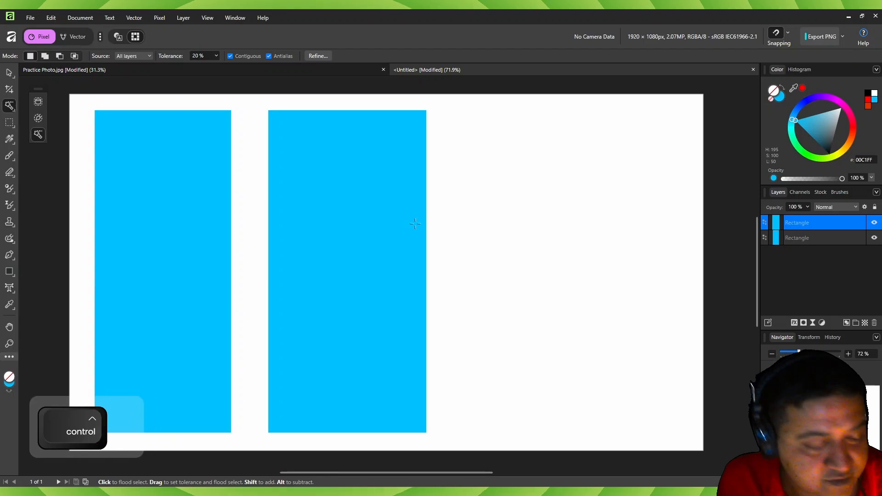
- Bridge the two tall rectangles with a new horizontal blue rectangle and flood-select the joined H shape with Contiguous on
key("m")
left_click_drag(193, 214, 328, 273)
key("ctrl+d")
key("v")
left_click(9, 108)
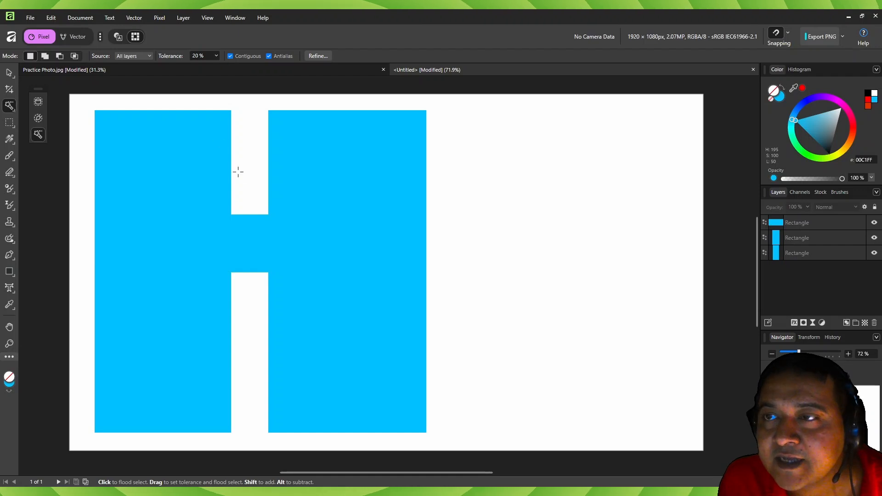
left_click(179, 178)
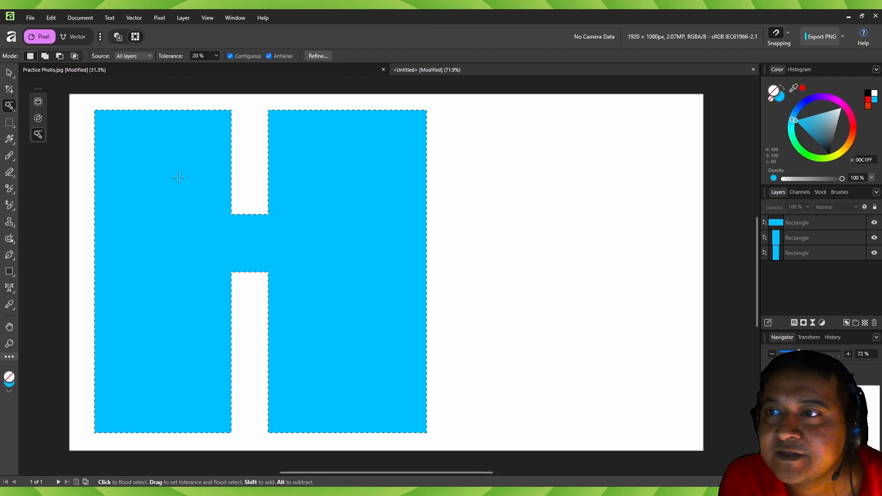
- Turn off Contiguous, clear the selection, and flood-select the blue H shape again
left_click(230, 55)
key("ctrl+d")
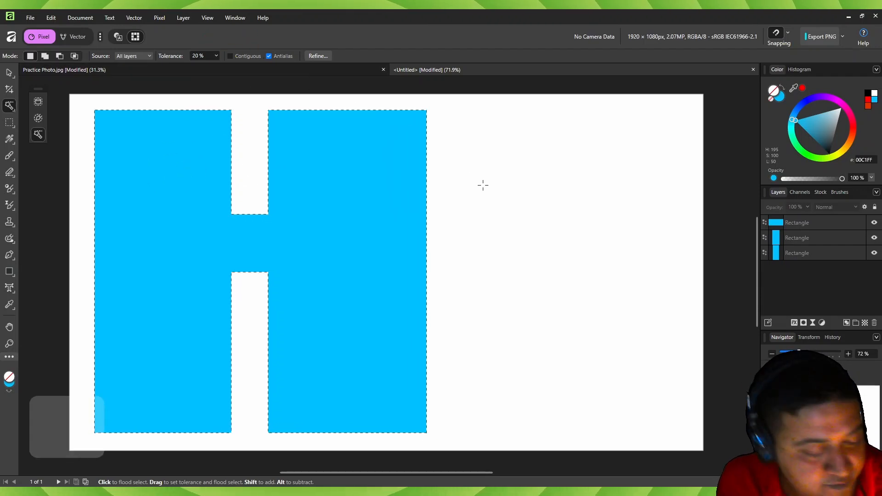
left_click(173, 183)
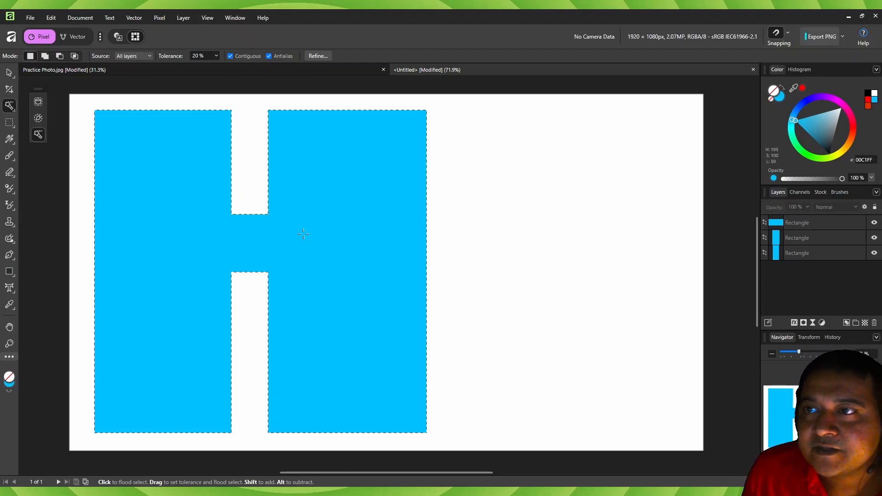
- Flood-select the blue H shape at 20% tolerance with Contiguous on, and raise the tolerance to 63%
left_click(216, 56)
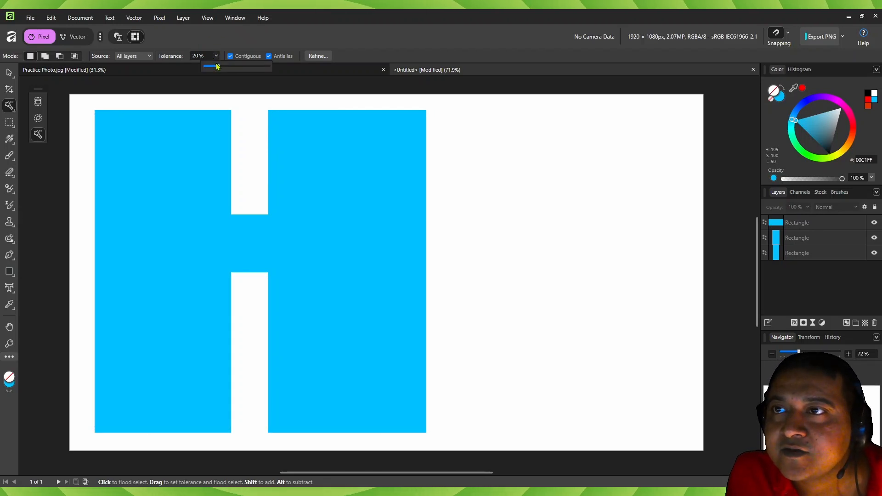
left_click(193, 192)
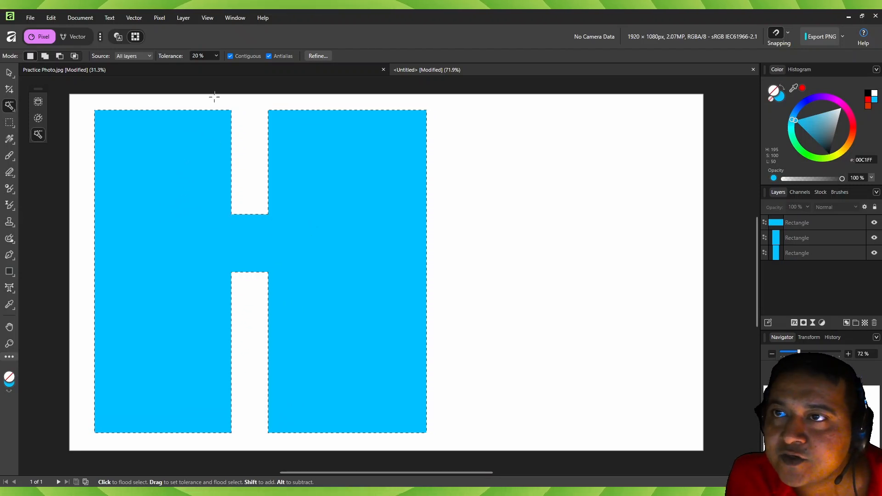
left_click(216, 56)
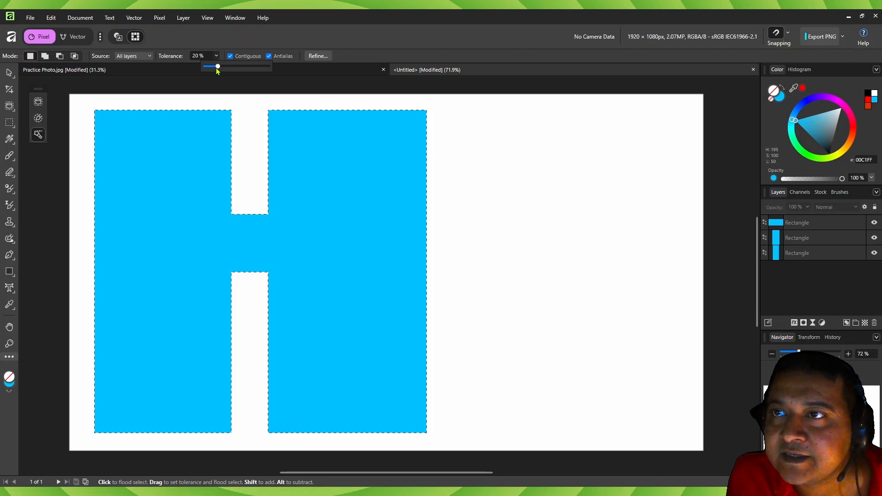
left_click_drag(225, 67, 245, 66)
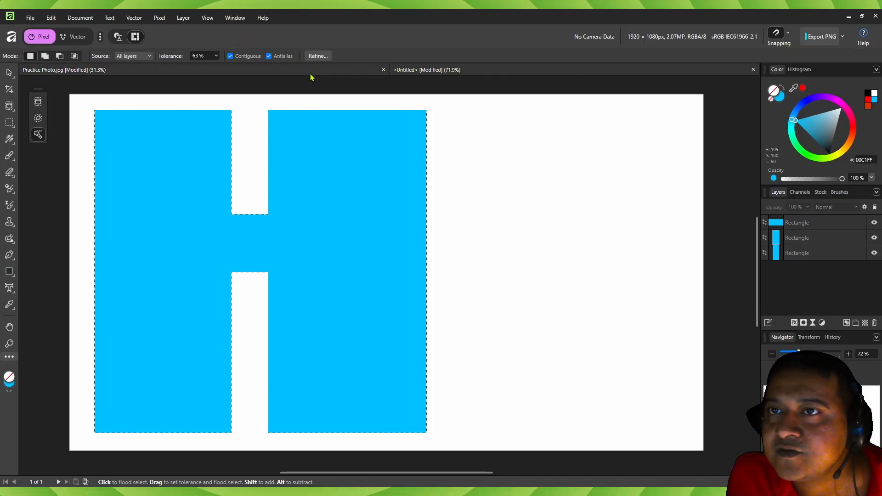
- Switch to Practice Photo.jpg and flood-select from the kayaker's red cap at 100% tolerance with Contiguous on
left_click(428, 71)
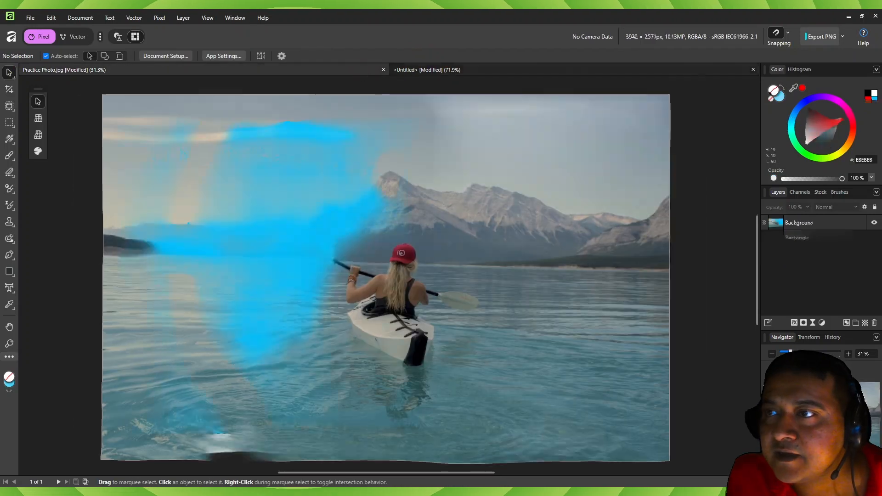
left_click(9, 106)
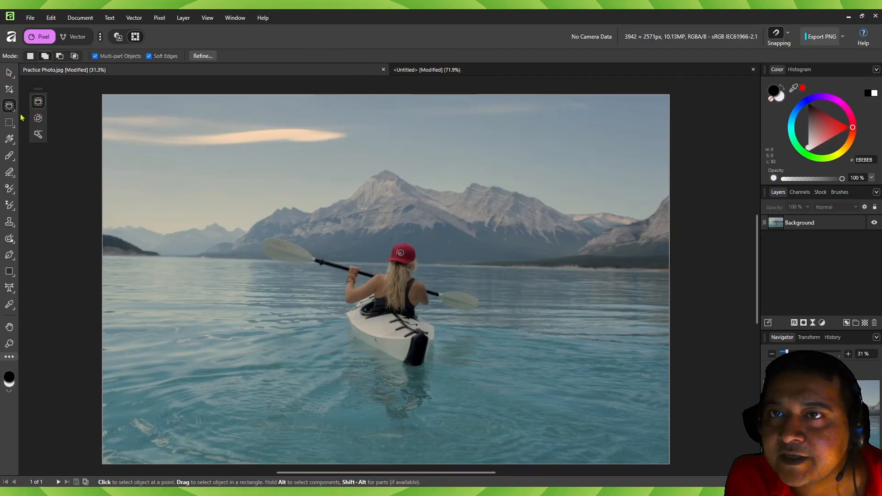
left_click(39, 134)
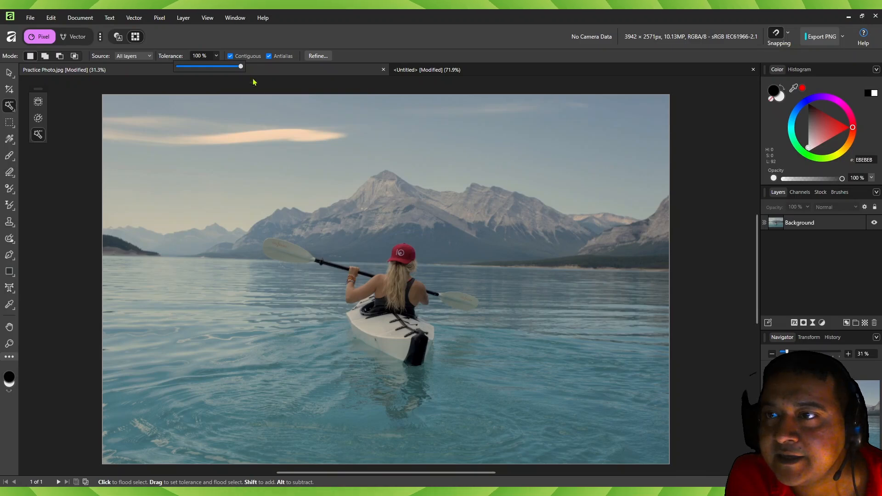
left_click(408, 249)
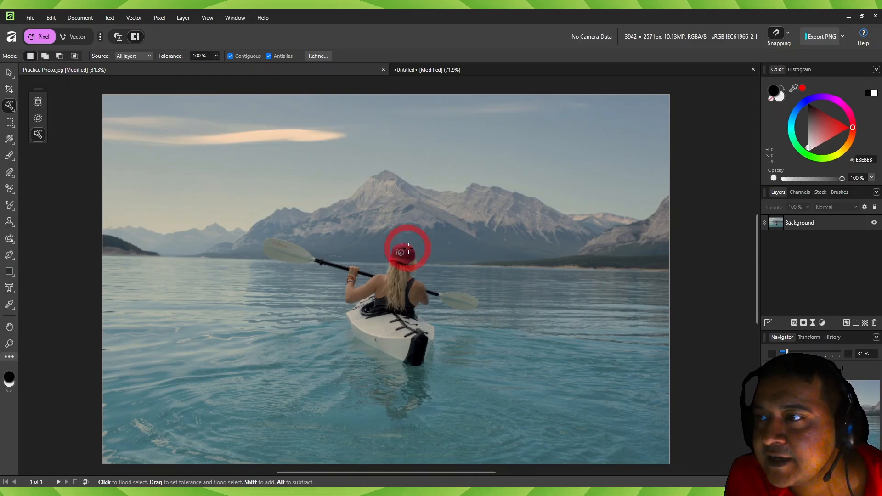
left_click(408, 253)
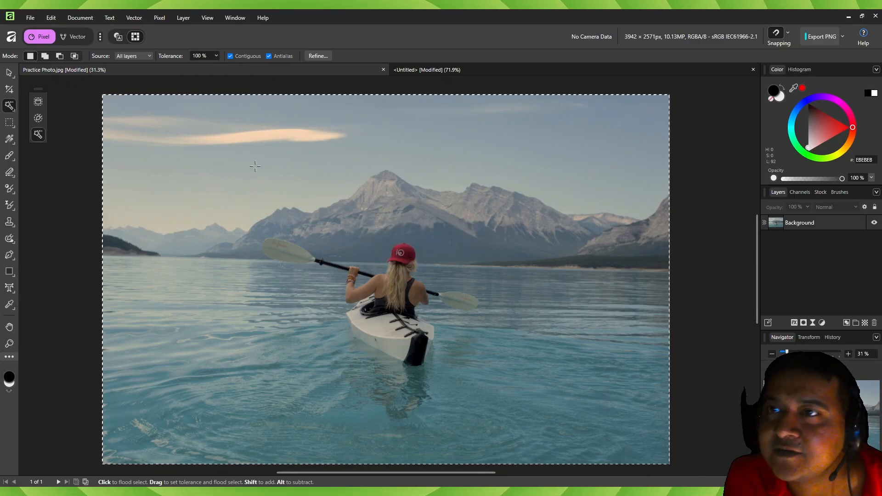
- Lower the tolerance to 20% and flood-select from the red cap, first with Contiguous on and again with it off
left_click(216, 55)
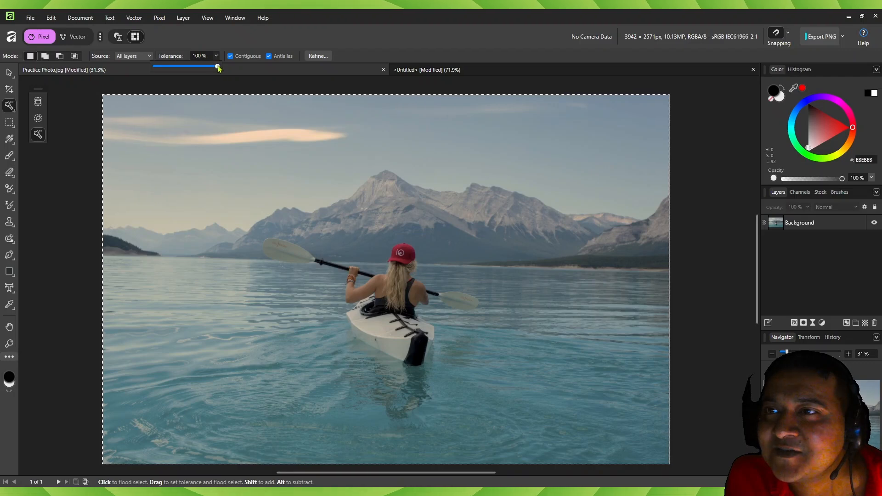
left_click_drag(220, 67, 166, 67)
left_click(401, 253)
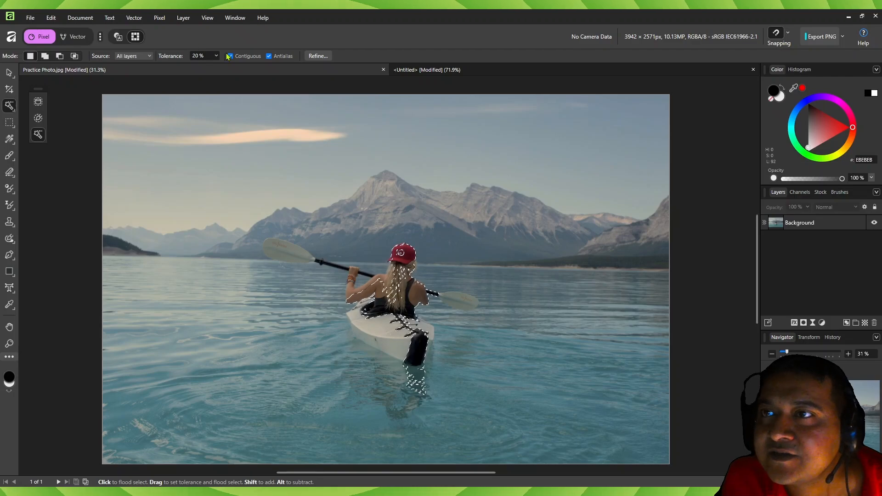
left_click_drag(437, 246, 404, 252)
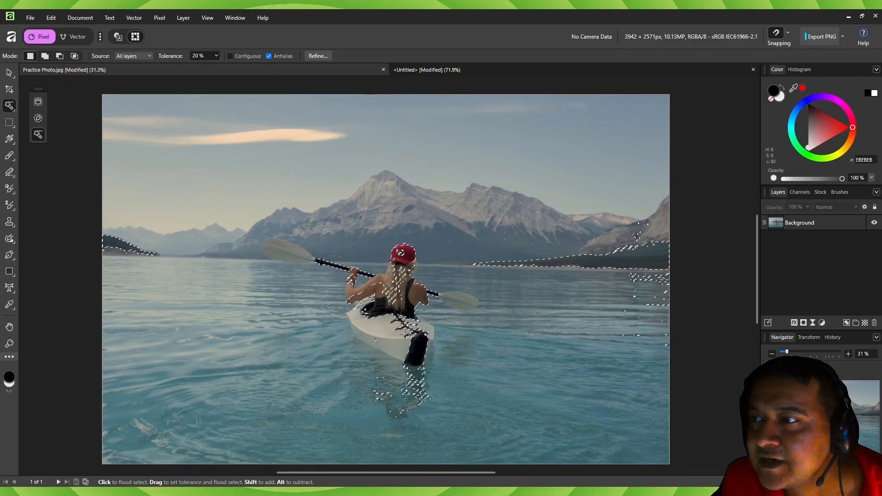
- Turn Contiguous back on, flood-select from the dark mountain slope beside the kayaker, and clear the selection
left_click(230, 56)
left_click(434, 245)
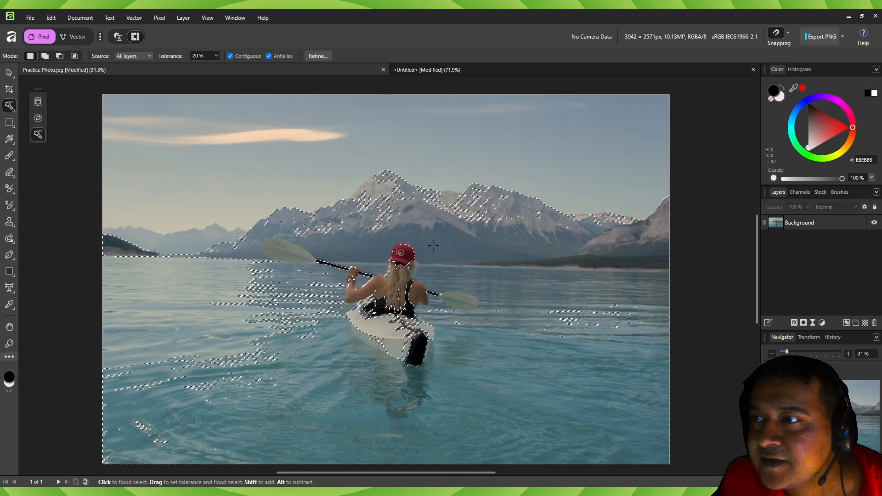
left_click(461, 258)
key("ctrl+d")
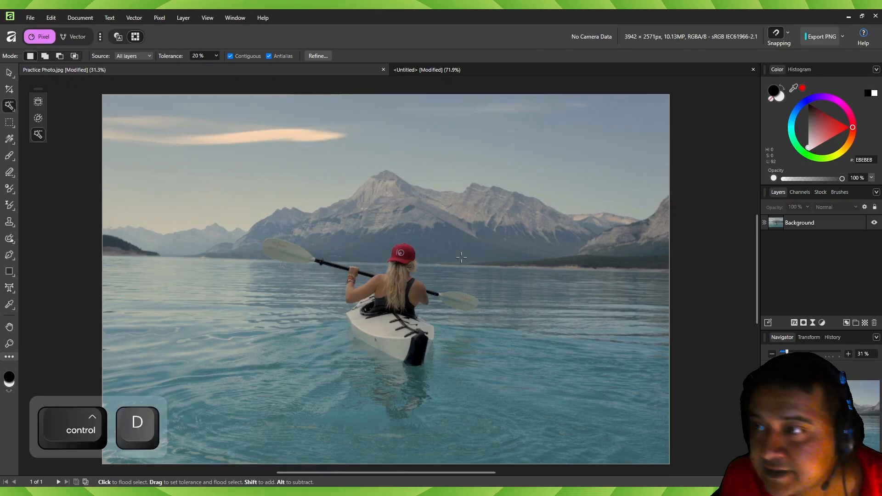
- Flood-select from the kayaker's shoulder at 20% tolerance, and flood-select from the large paddle blade with the tolerance adjusted to 7%
scroll(414, 250, "up", 3)
left_click(348, 328)
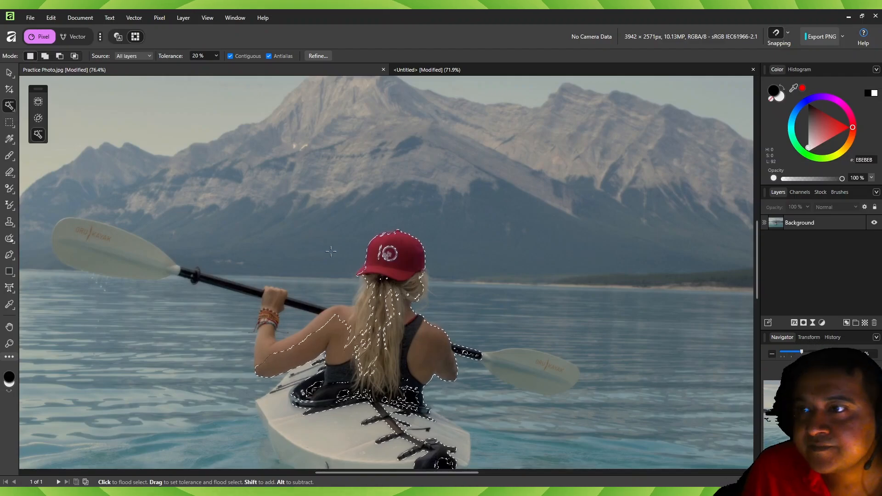
left_click(74, 229)
left_click_drag(74, 229, 313, 231)
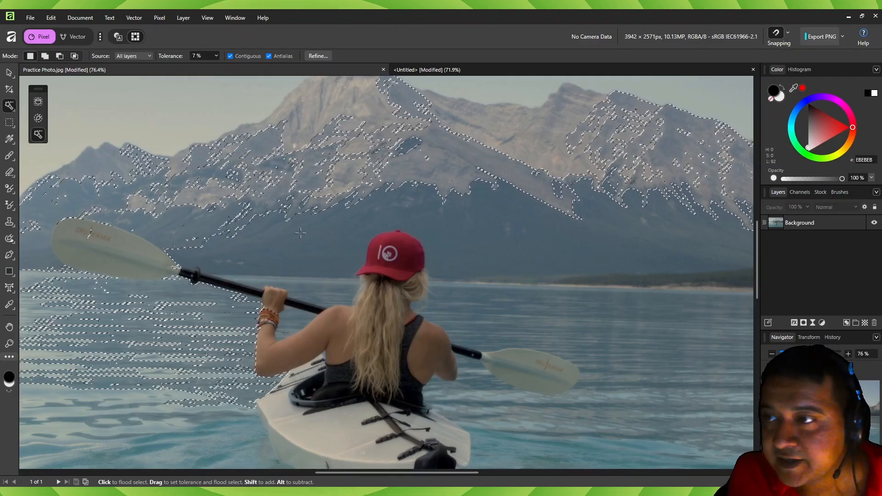
key("ctrl")
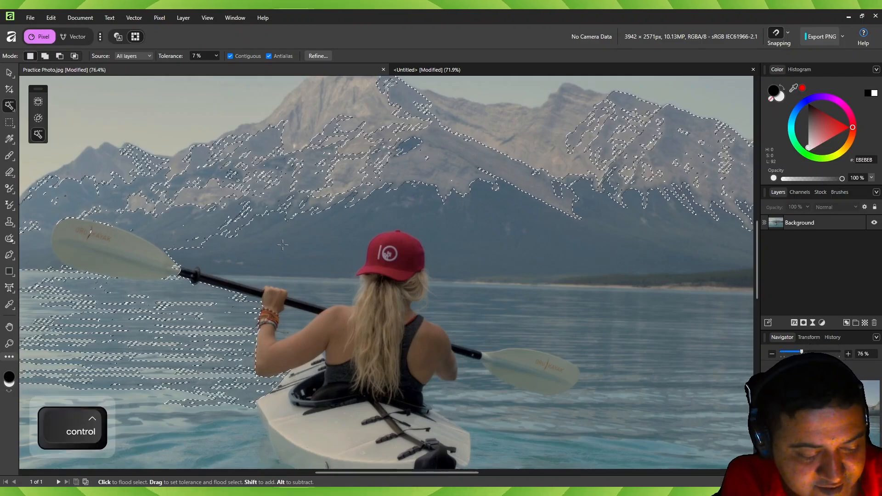
key("ctrl+0")
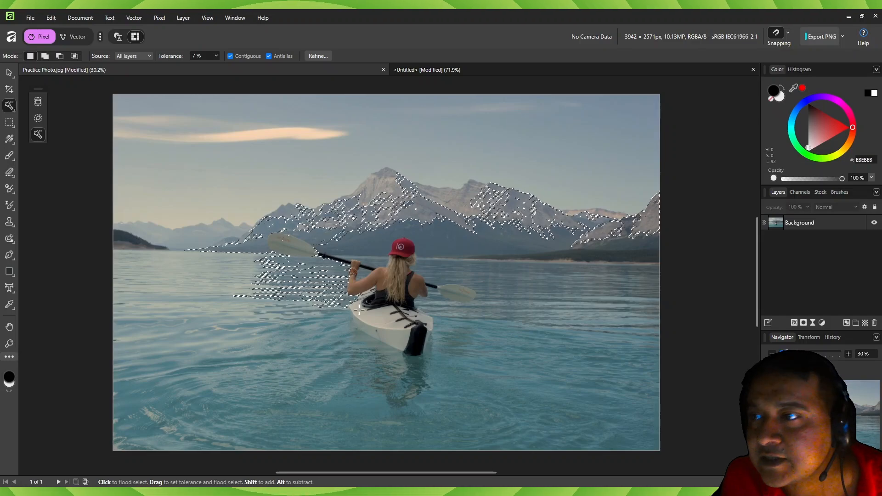
- Flood-select from the lake water and the sky, adjusting the tolerance directly on the photo to 12%
left_click(494, 372)
left_click_drag(159, 391, 368, 338)
left_click_drag(230, 195, 303, 207, "shift")
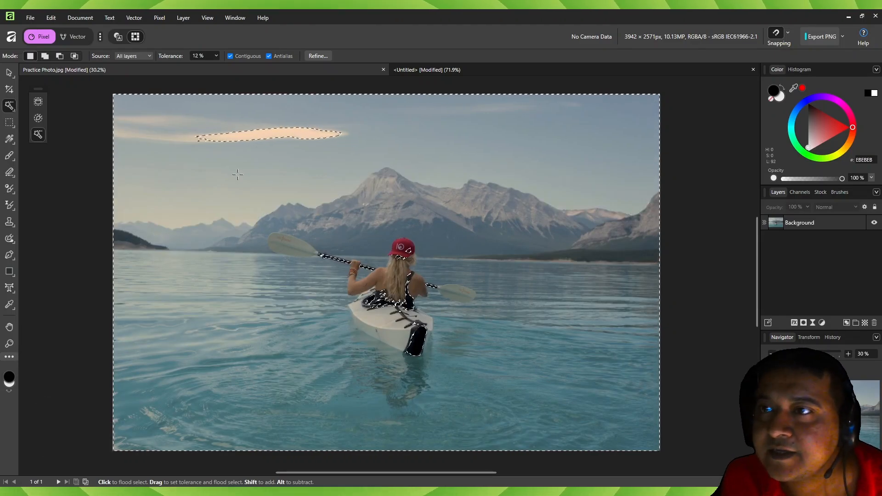